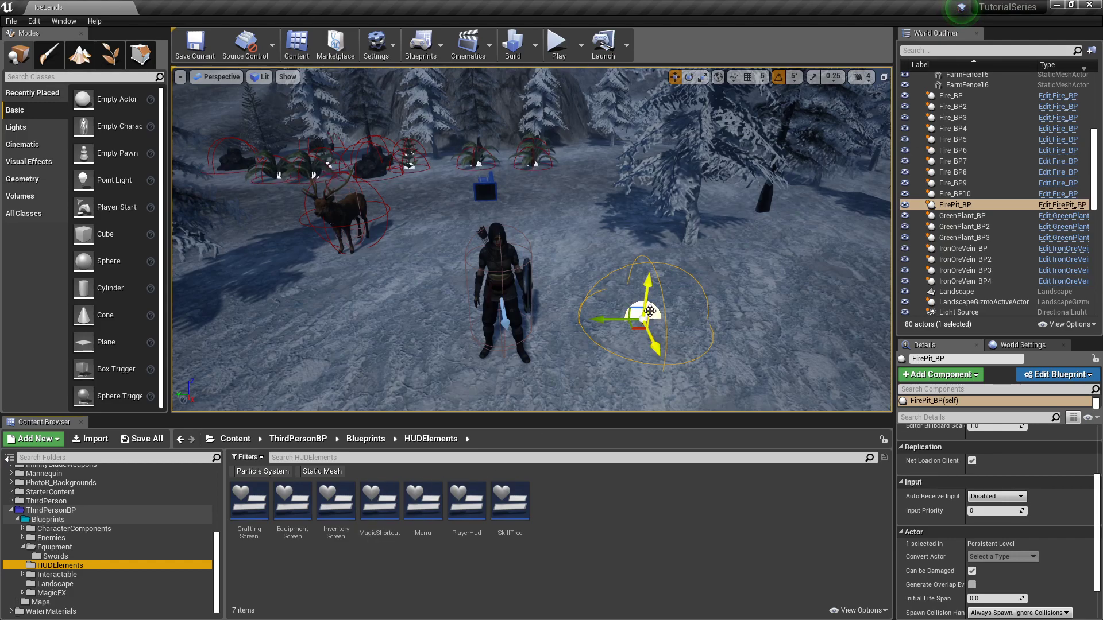
Step: Open the FirePit_BP blueprint and set its StaticMesh component to Fire_Floor_1
right_click(646, 310)
left_click(709, 294)
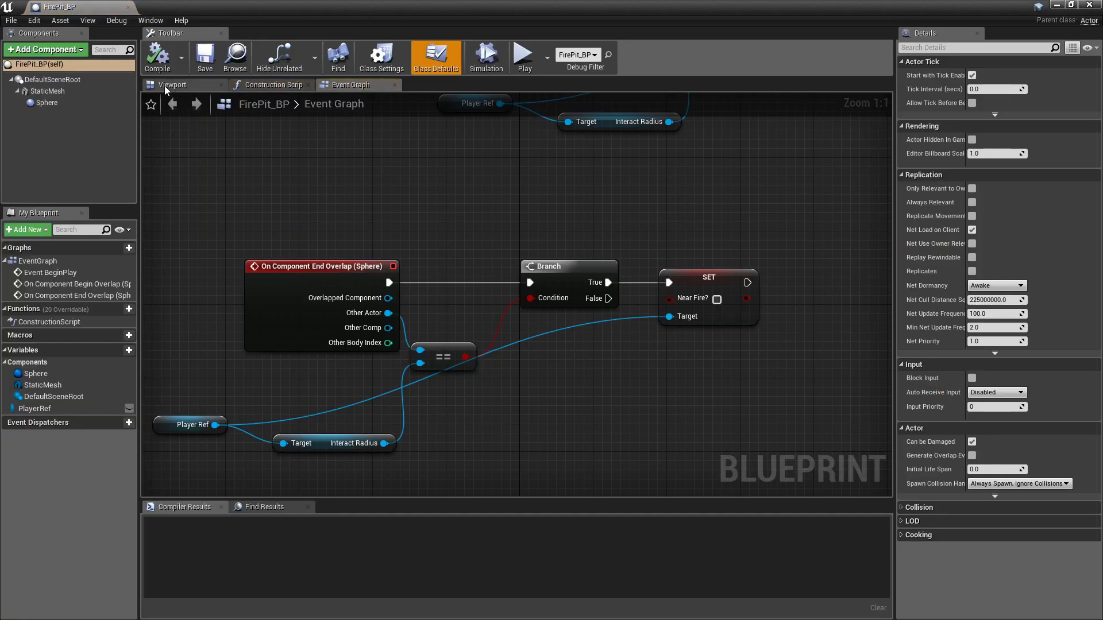
left_click(165, 85)
left_click(69, 92)
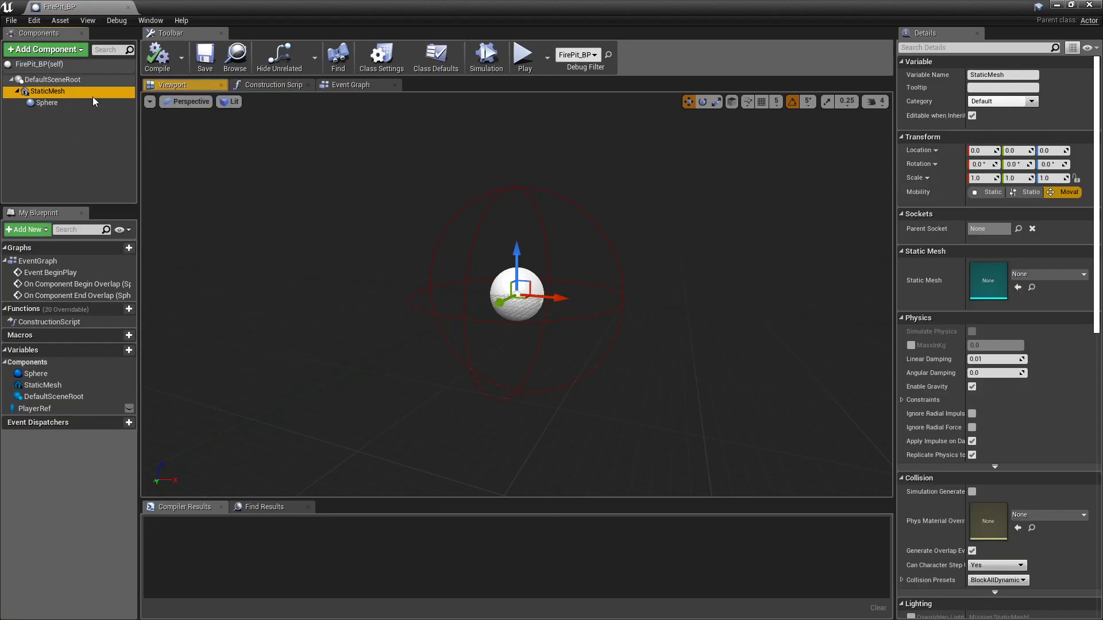
left_click(1024, 274)
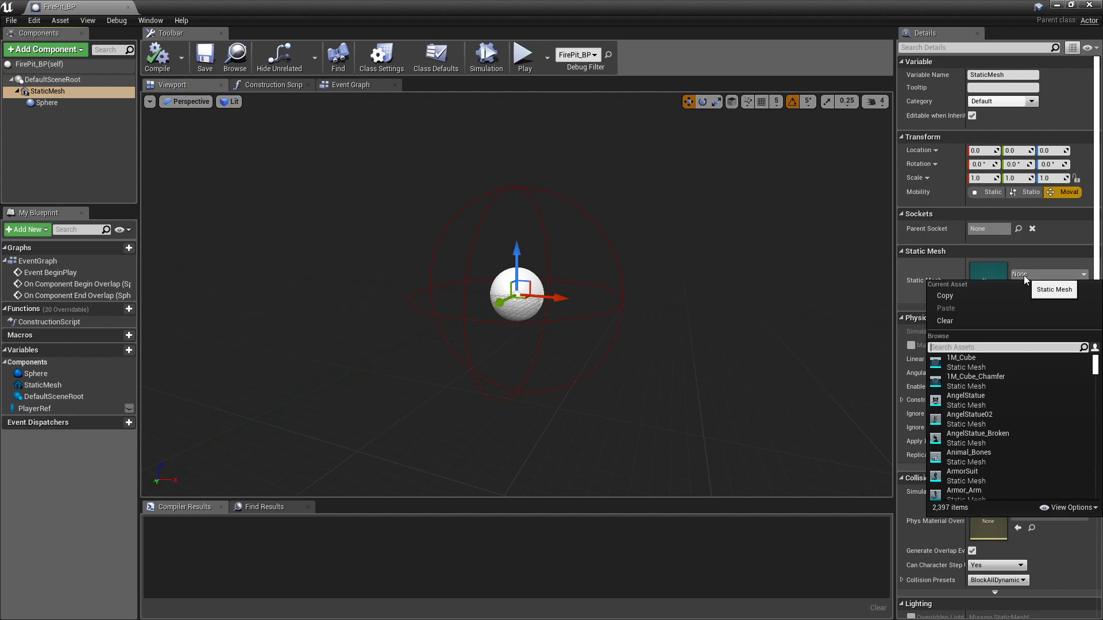
type("fire")
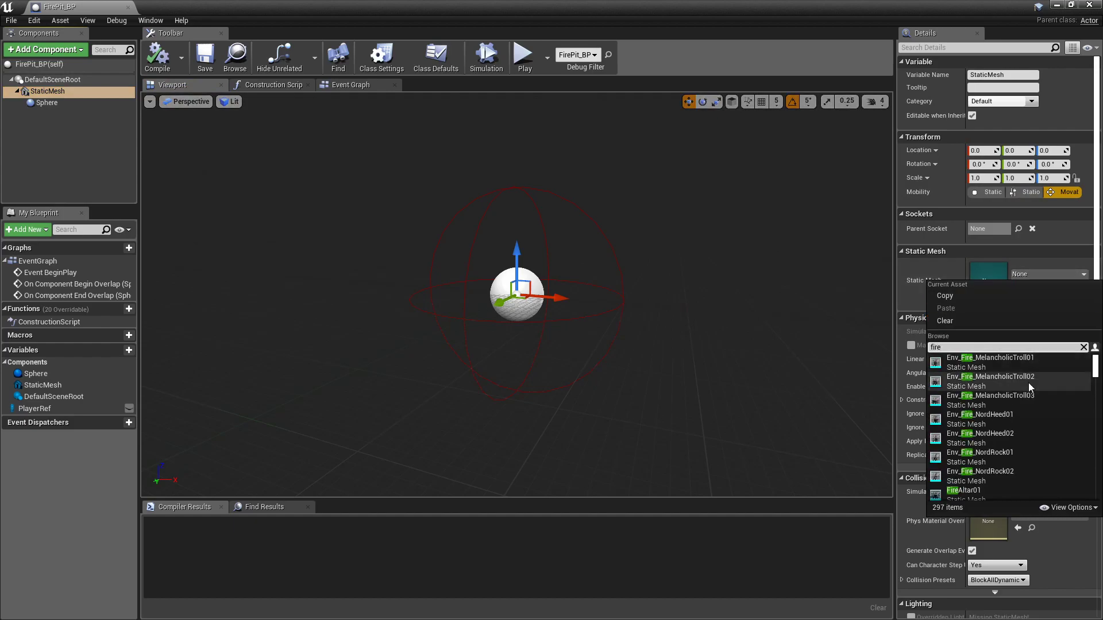
scroll(1009, 429, "down", 3)
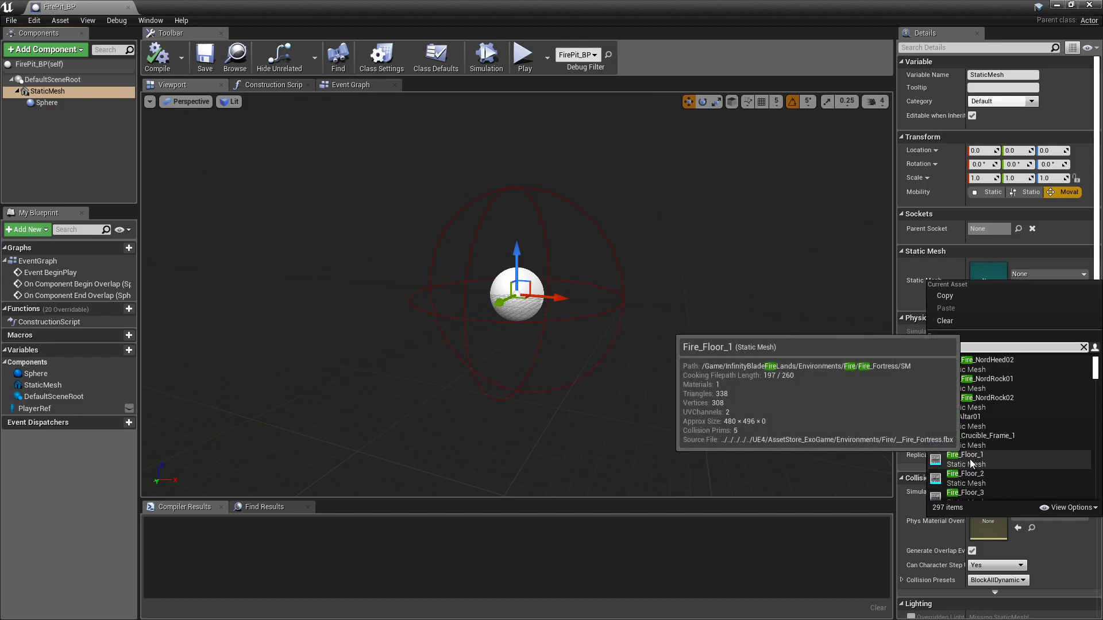
left_click(969, 459)
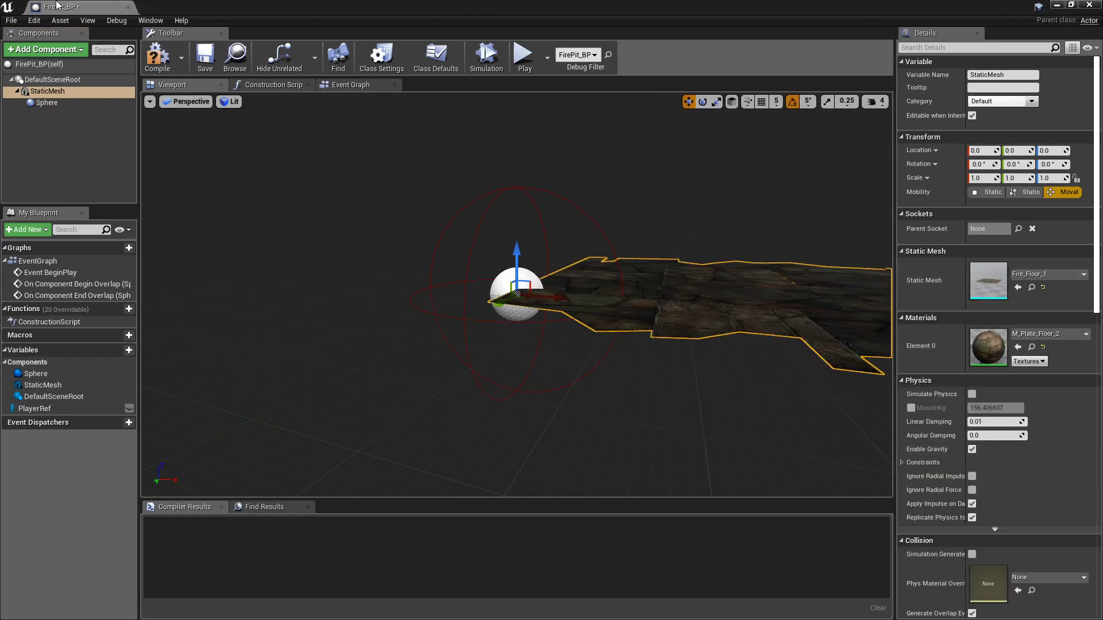
Step: Find Fire_Floor_Detail_1 in the Content Browser and apply it as the static mesh
double_click(197, 7)
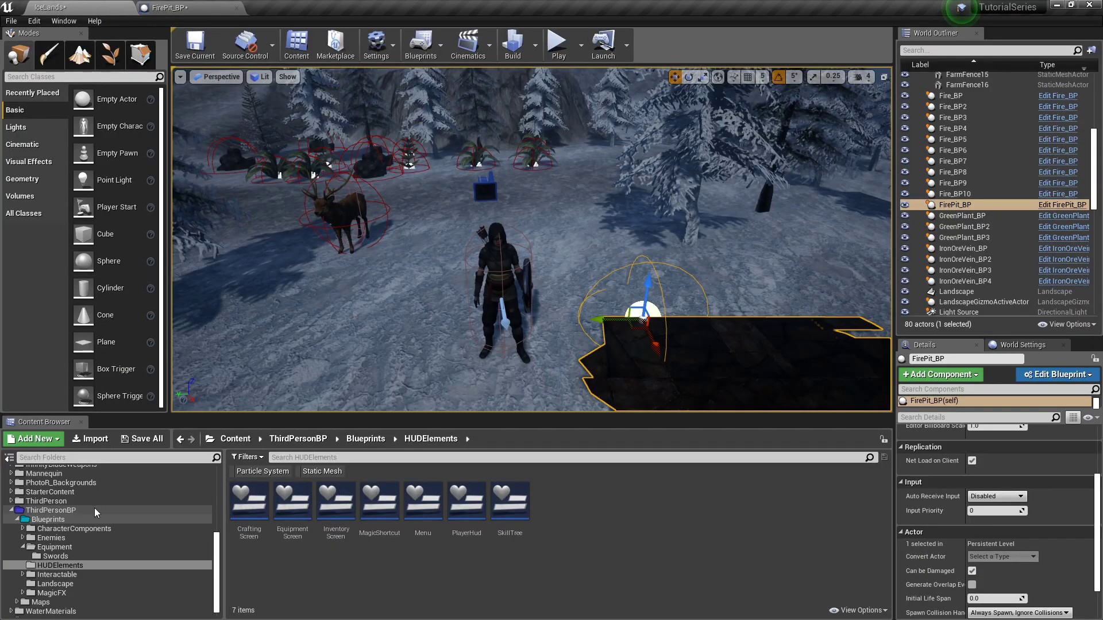
scroll(89, 500, "up", 10)
left_click(35, 473)
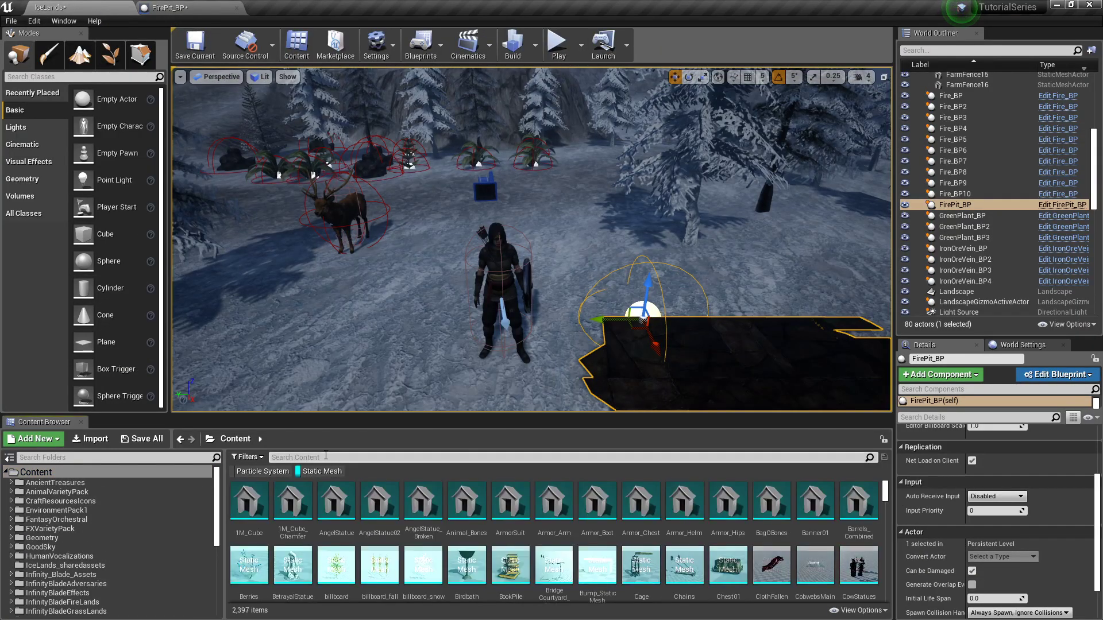
left_click(325, 457)
type("fire")
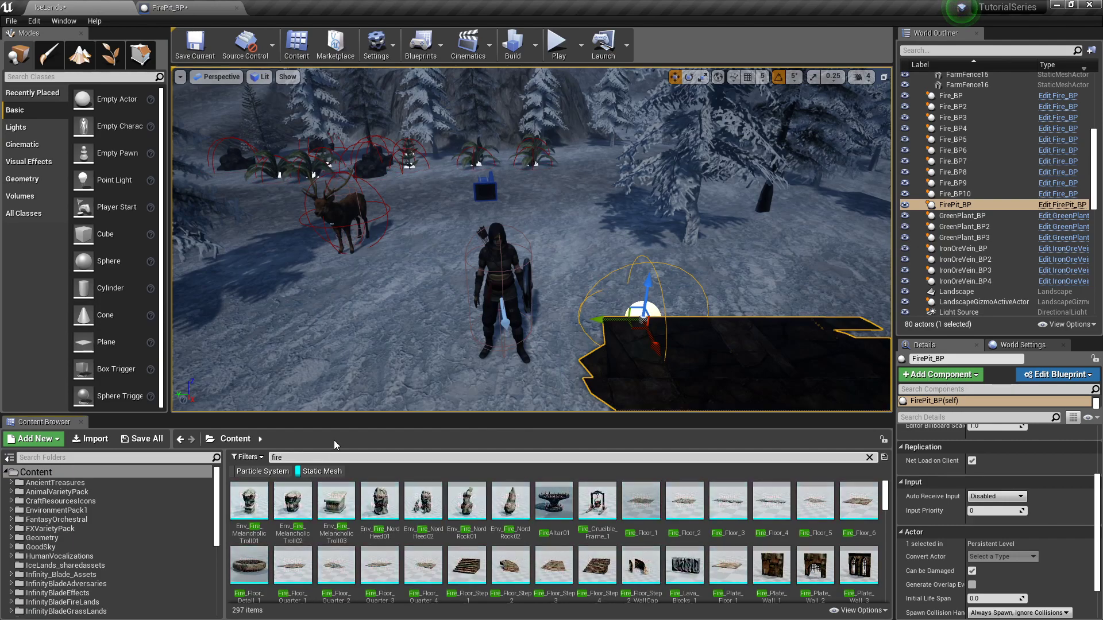
scroll(320, 524, "down", 1)
left_click(249, 549)
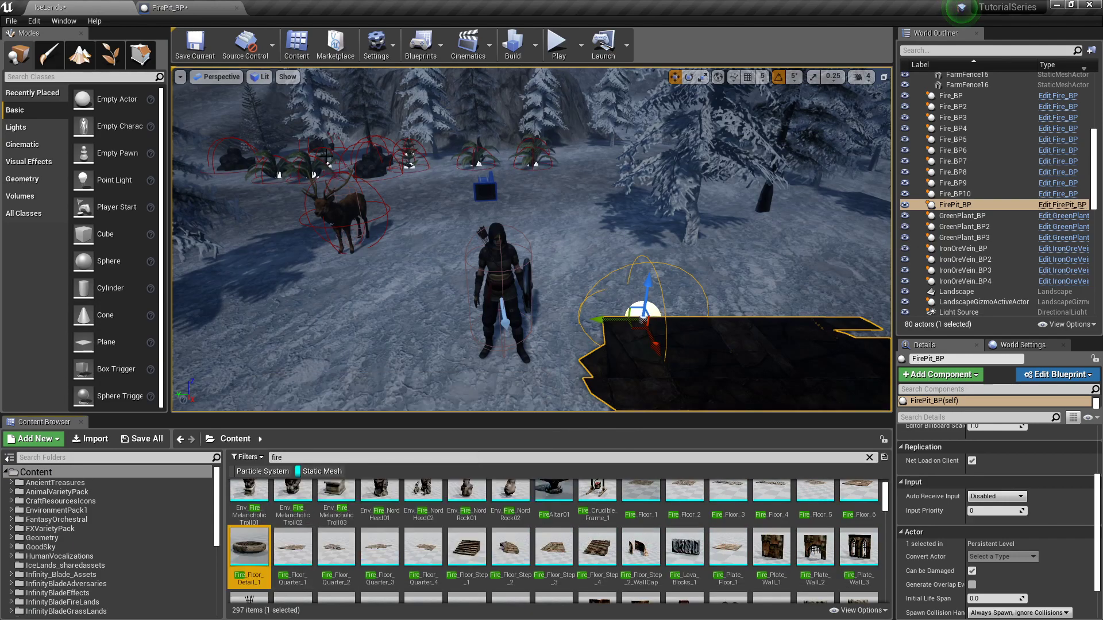
left_click(208, 6)
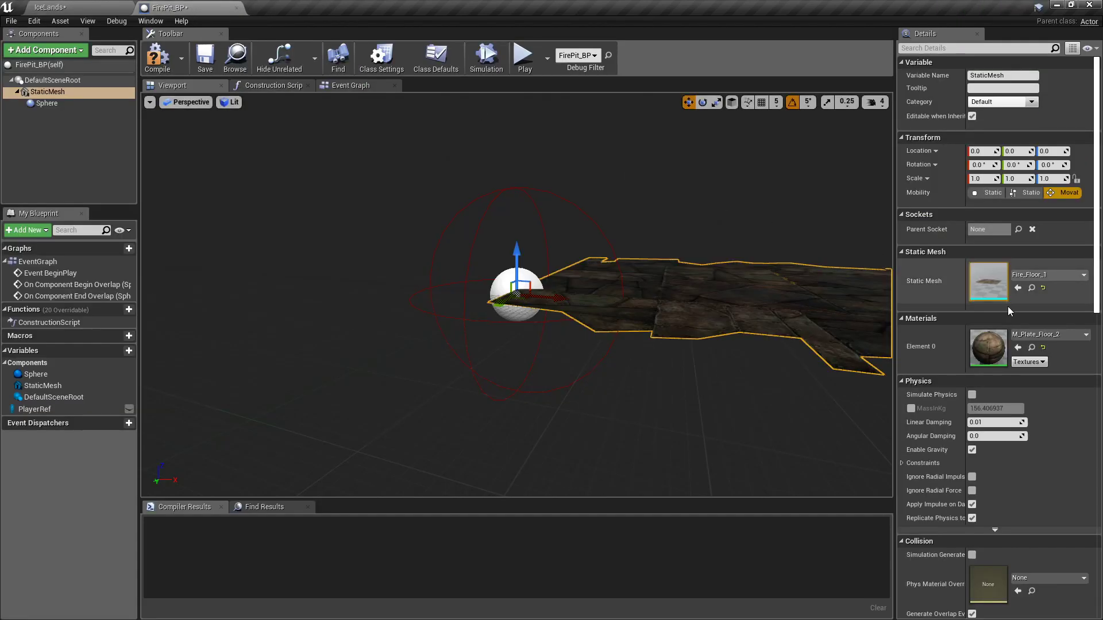
left_click(1018, 288)
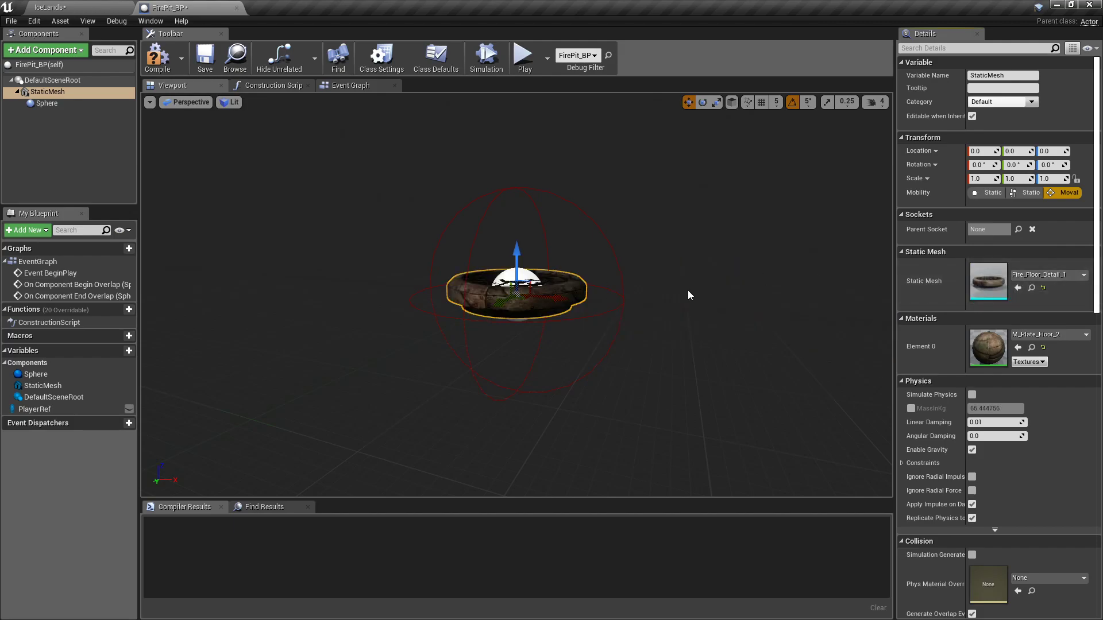
scroll(153, 111, "up", 5)
scroll(153, 110, "down", 3)
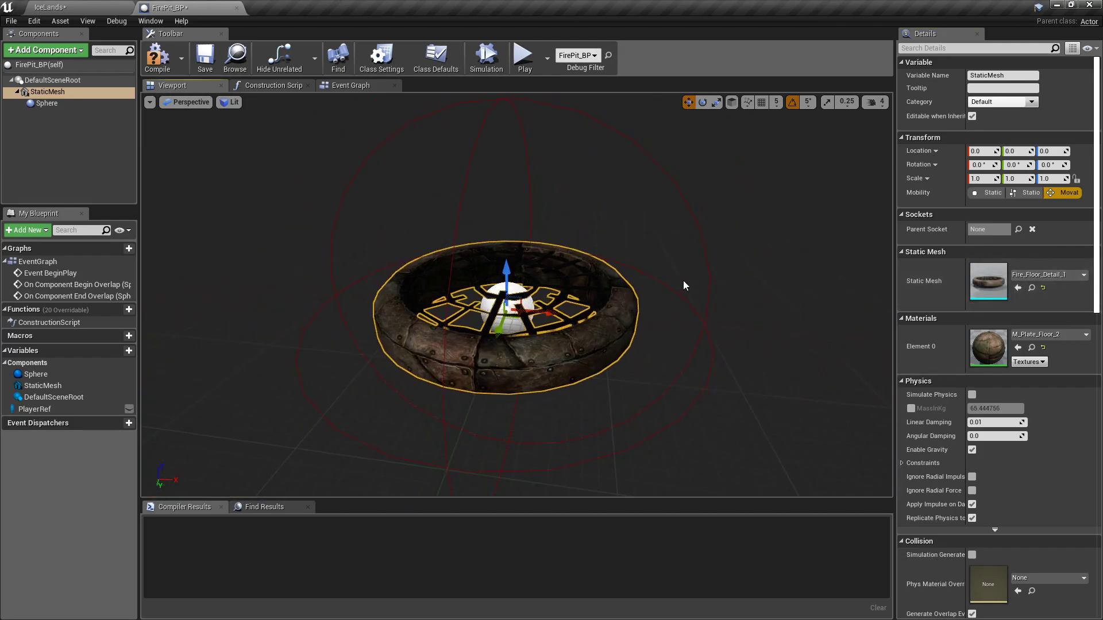
Step: Add a Particle System component to FirePit_BP
left_click(59, 52)
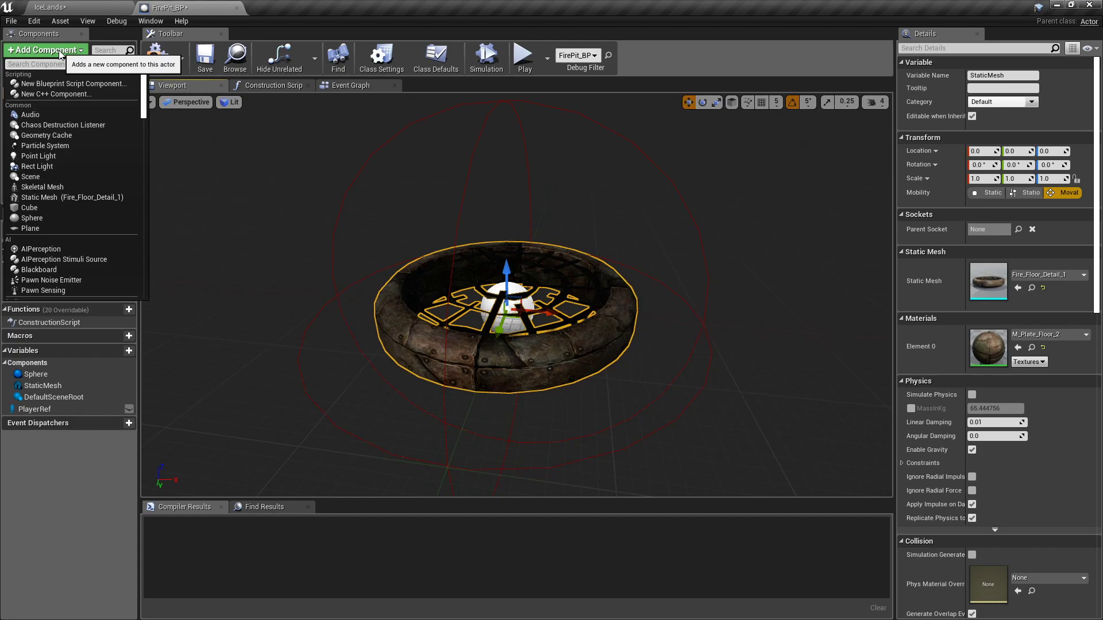
type("partic")
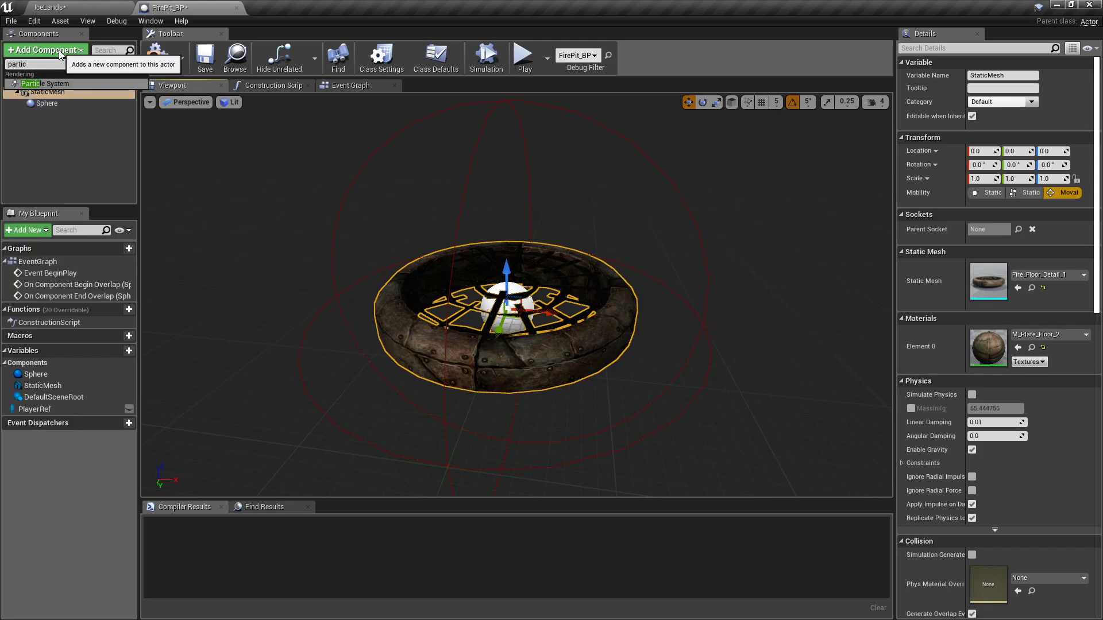
left_click(60, 83)
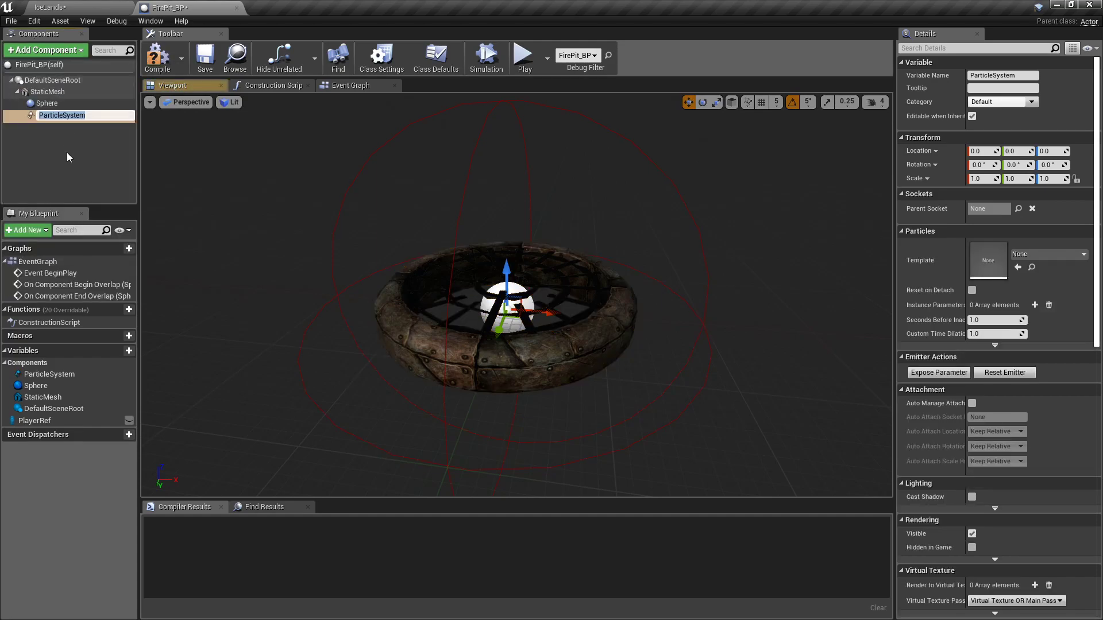
left_click(67, 152)
left_click(56, 116)
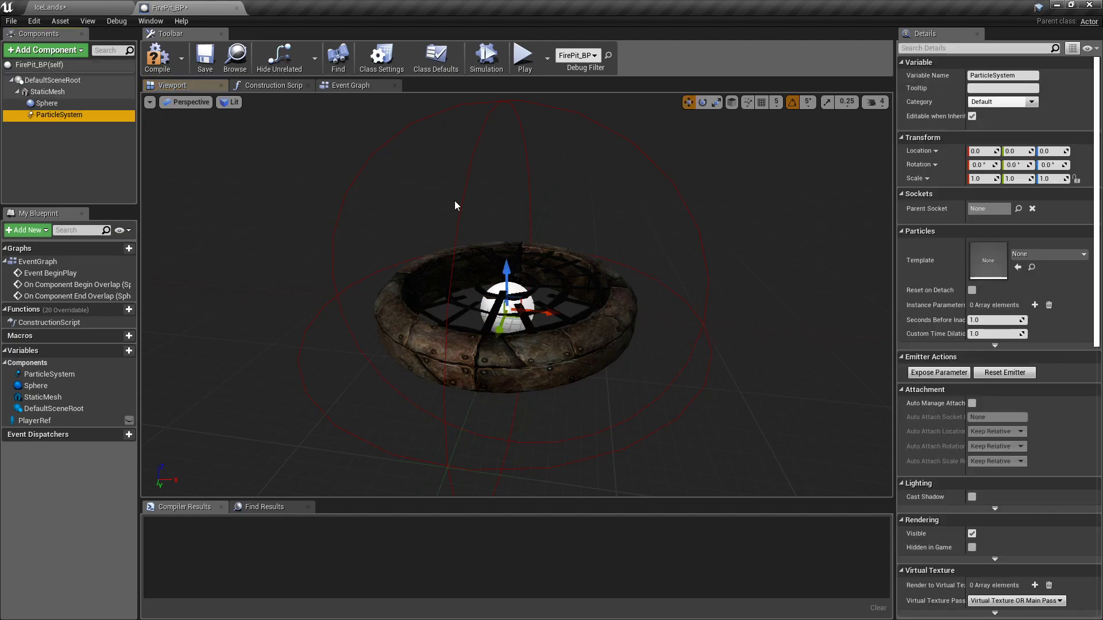
Step: Set the particle template to P_Fire, raise the flames above the pit, and compile
left_click(1038, 252)
type("f")
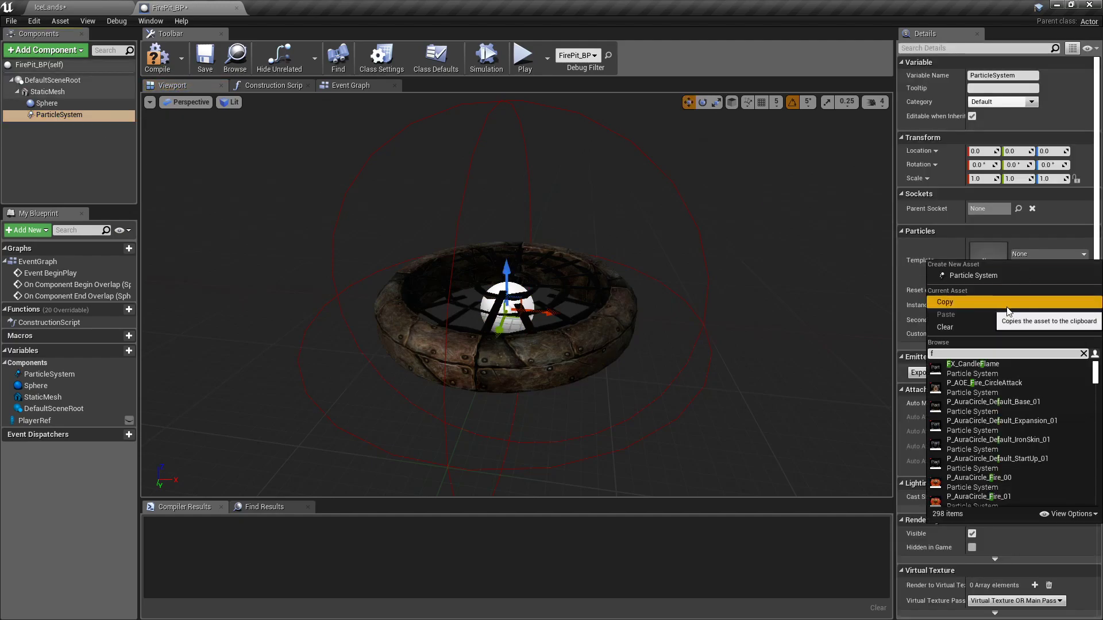
type("ire")
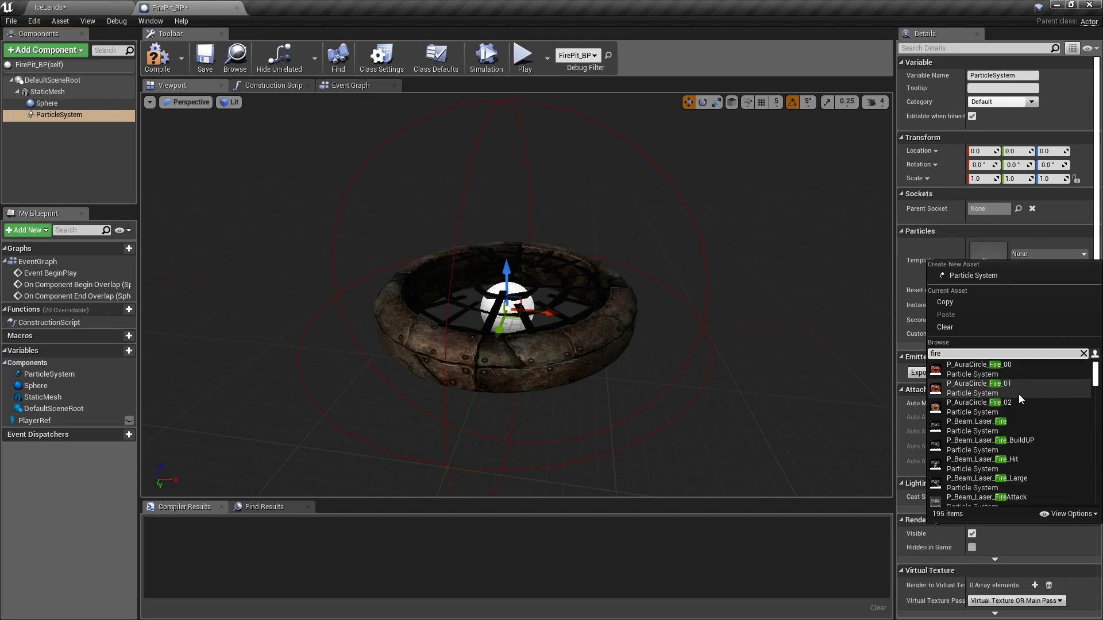
scroll(1018, 394, "down", 3)
scroll(1018, 394, "down", 8)
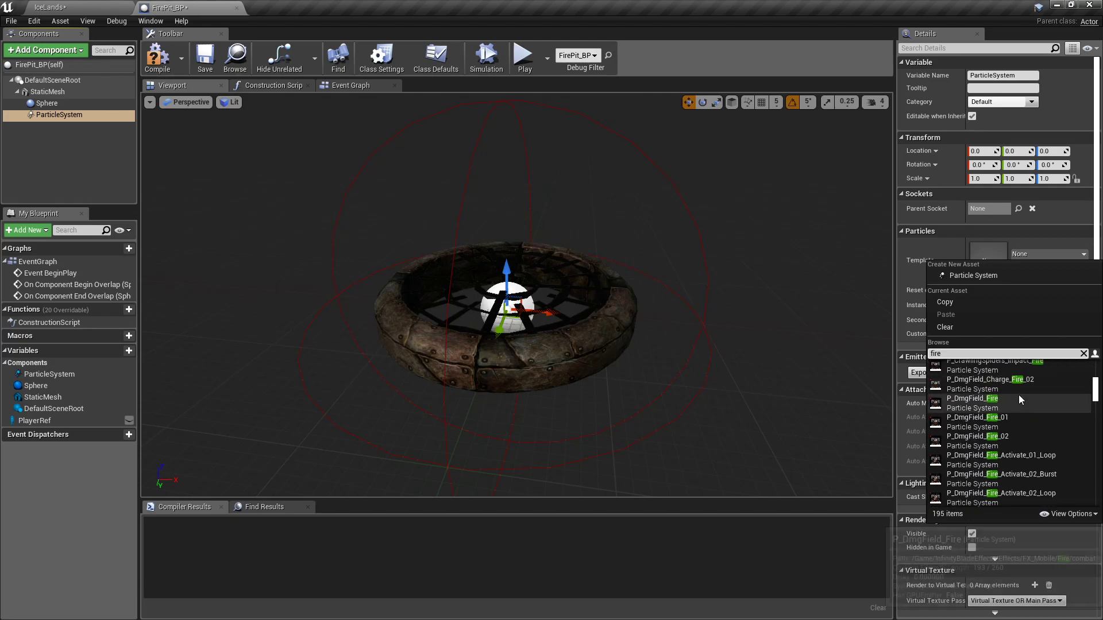
scroll(1019, 395, "down", 3)
left_click(982, 412)
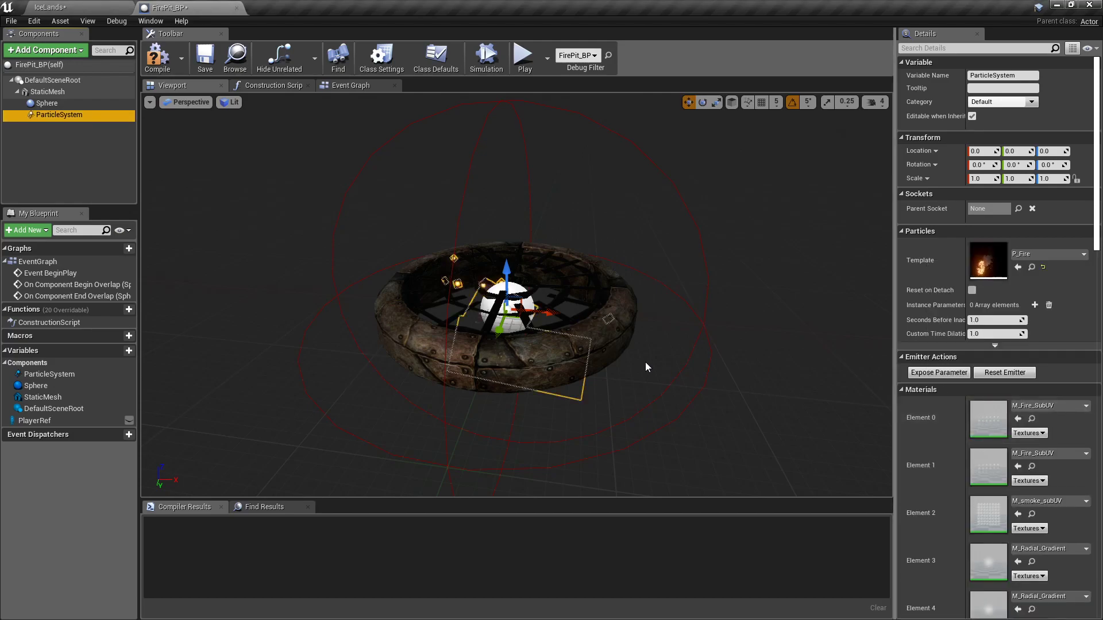
mouse_move(506, 273)
left_mouse_down()
mouse_move(506, 258)
mouse_move(545, 241)
mouse_move(620, 244)
left_mouse_up()
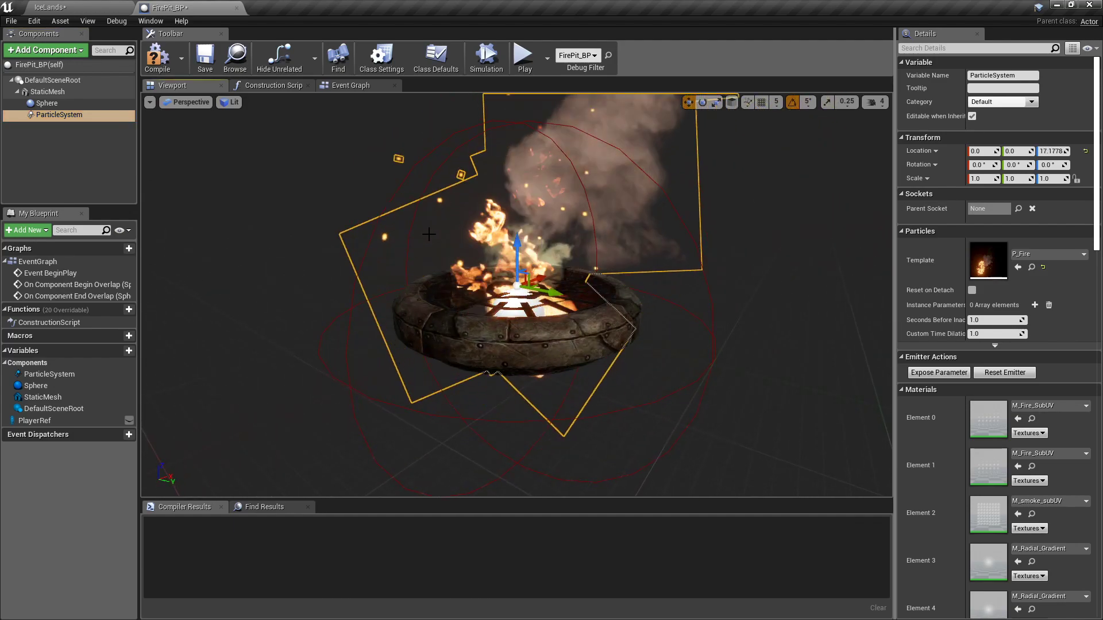
left_click(156, 56)
Step: Return to the IceLands level, open the HUDElements folder, and clear the fire search
left_click(86, 7)
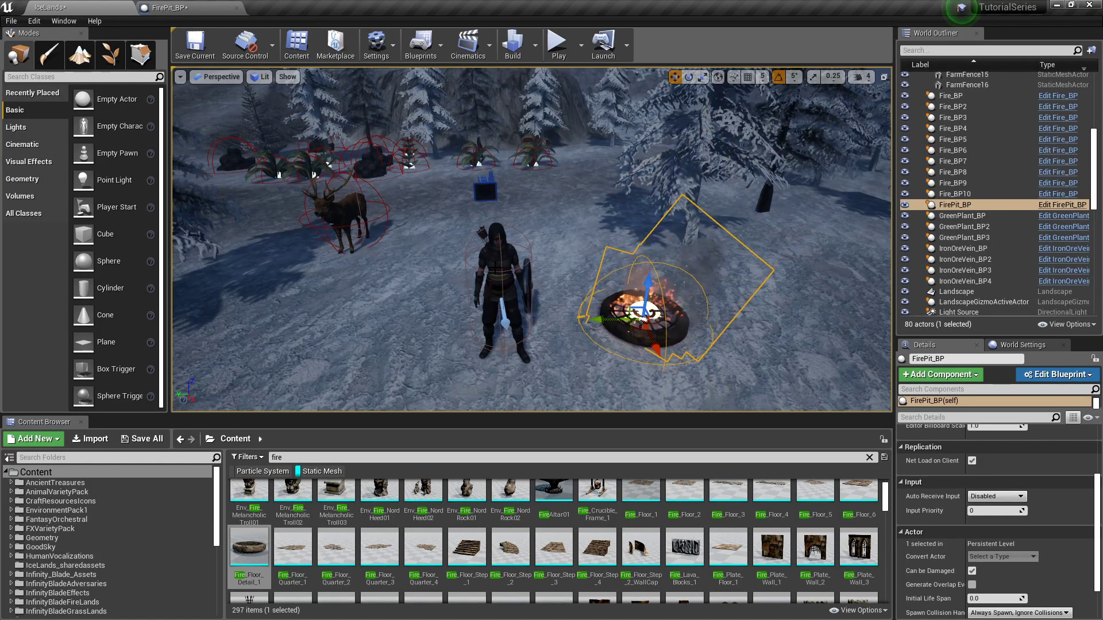
scroll(115, 545, "down", 10)
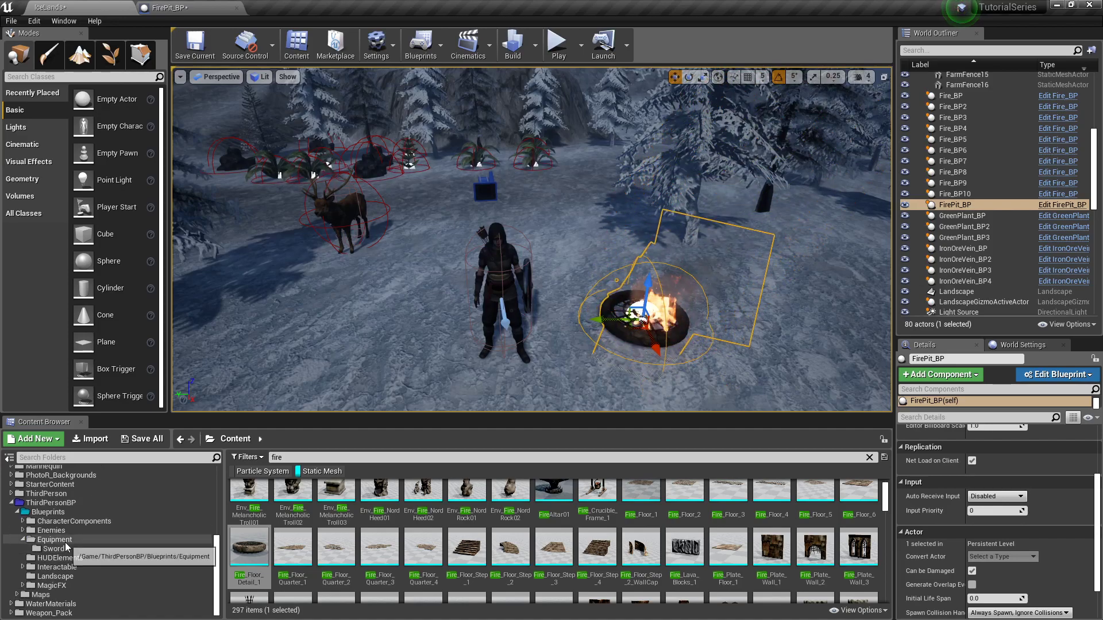
left_click(54, 540)
left_click(61, 559)
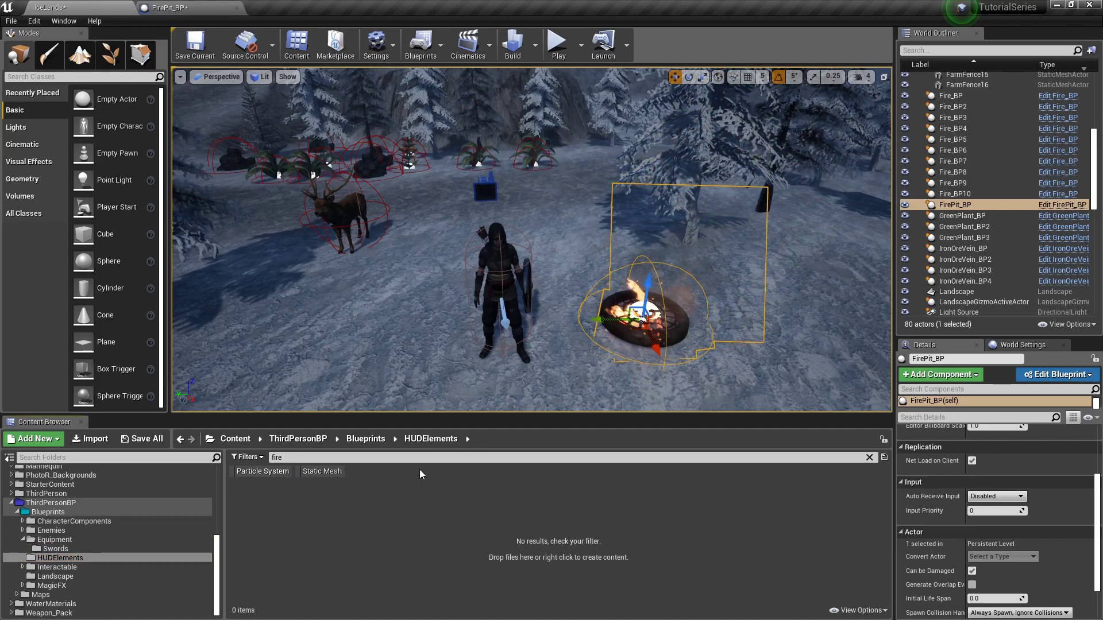
left_click(869, 457)
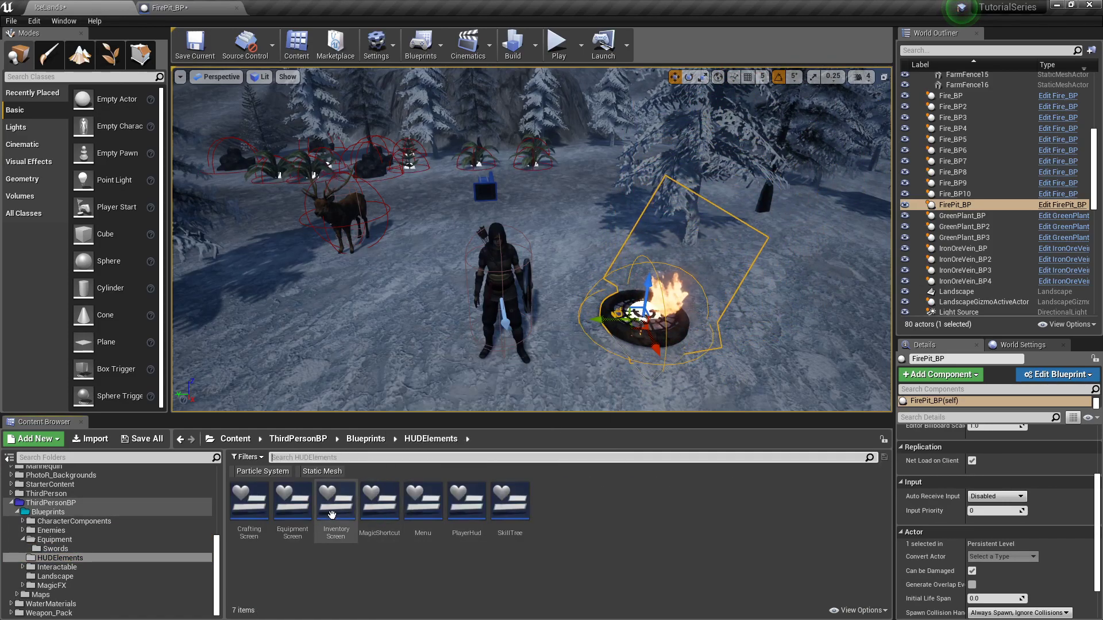
Step: Open the EquipmentScreen widget and duplicate the Backdrop panel
double_click(287, 511)
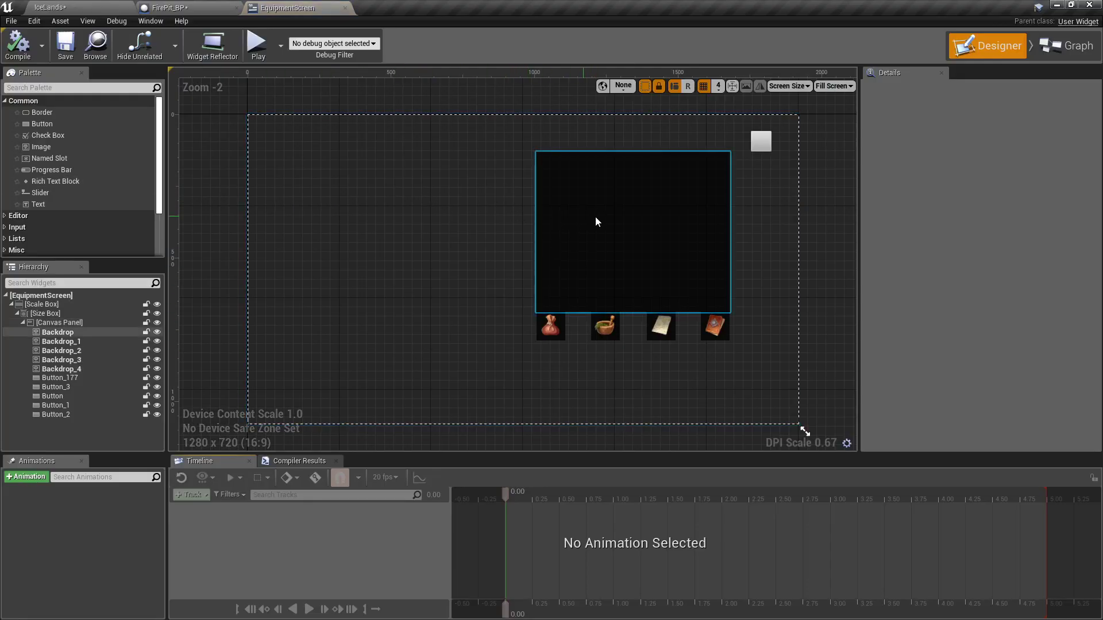
scroll(618, 221, "up", 2)
right_click(560, 202)
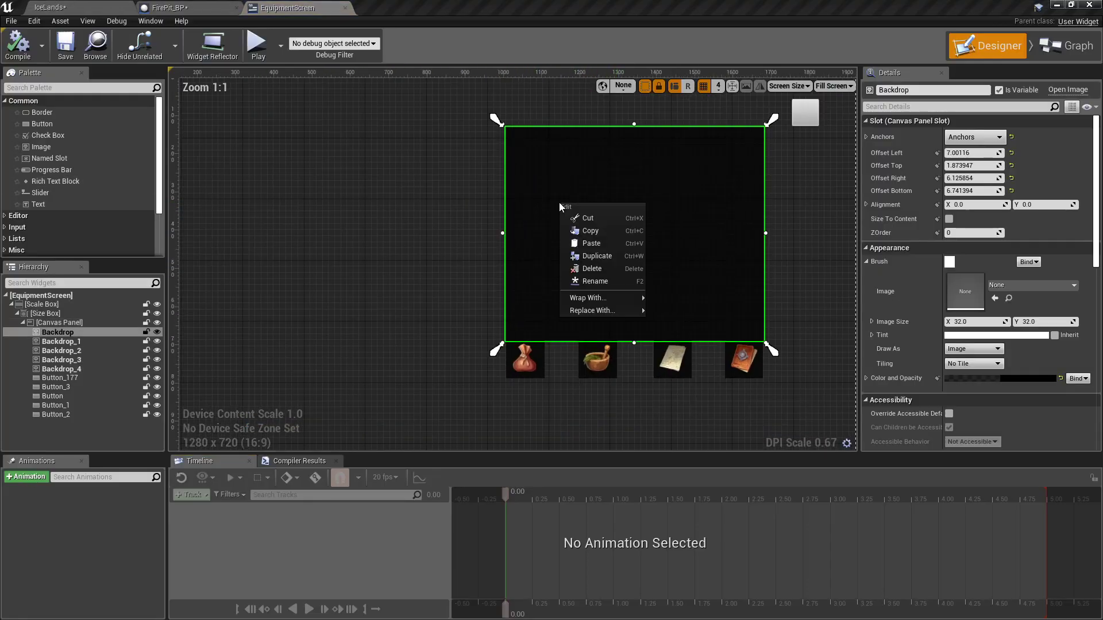
left_click(603, 255)
Step: Narrow the duplicate into a thin strip and move it onto the main panel's top edge
left_click_drag(573, 240, 307, 236)
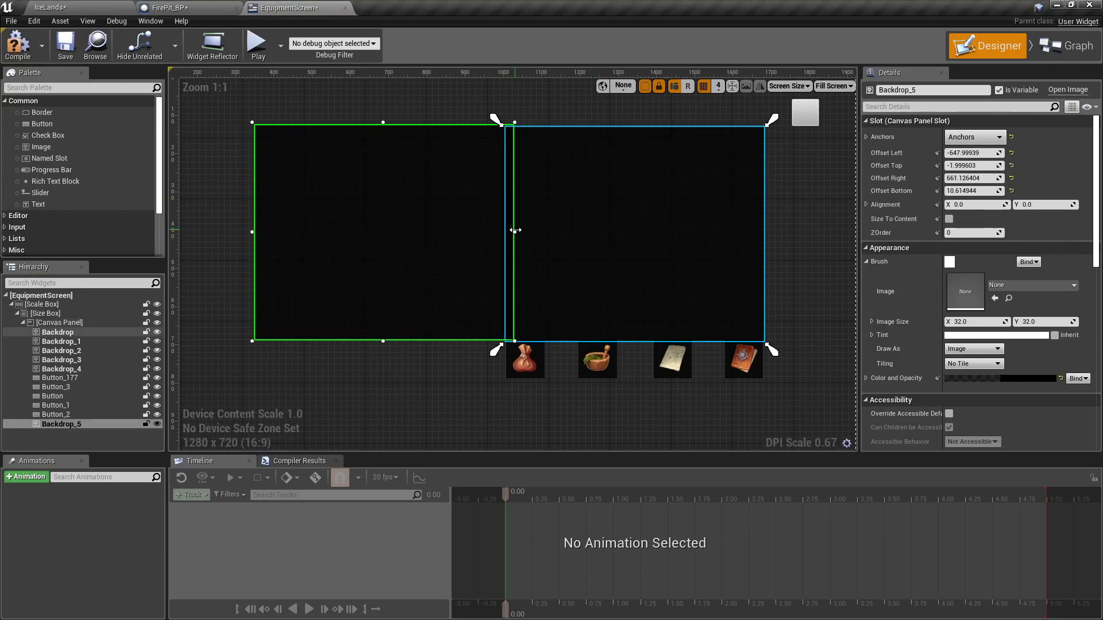
left_click_drag(511, 232, 366, 232)
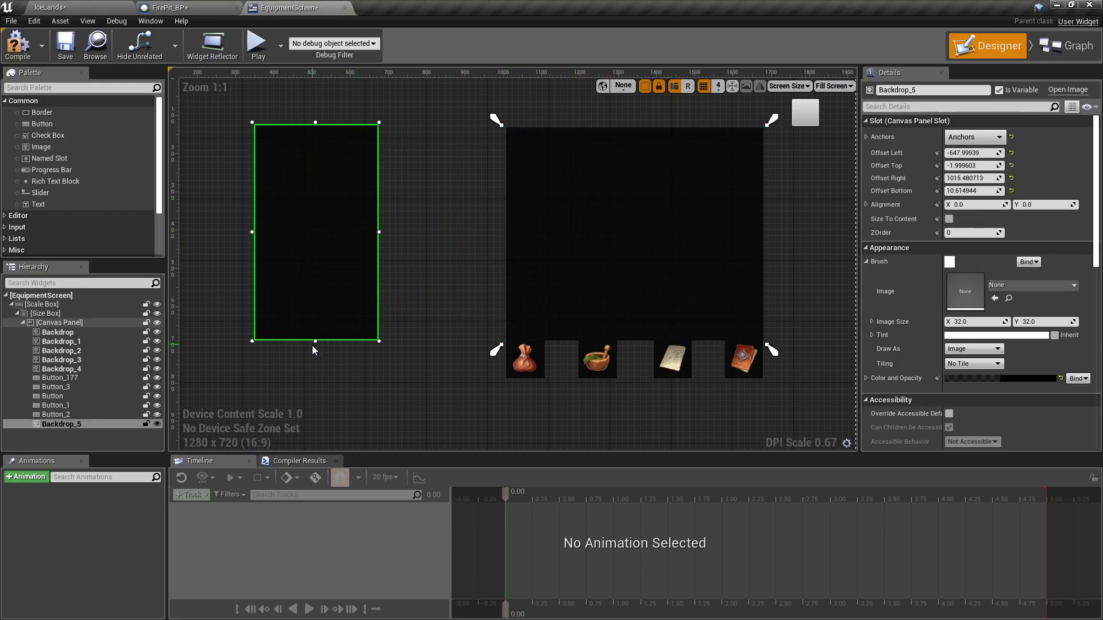
left_click_drag(314, 342, 315, 157)
left_click_drag(326, 153, 573, 119)
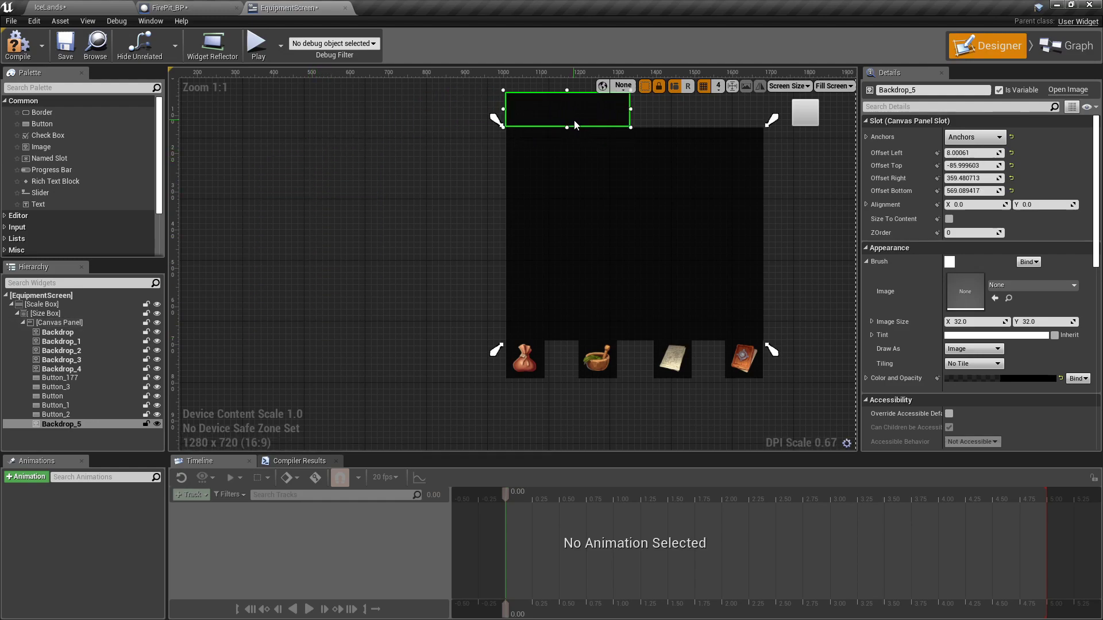
scroll(574, 119, "up", 5)
scroll(533, 147, "up", 5)
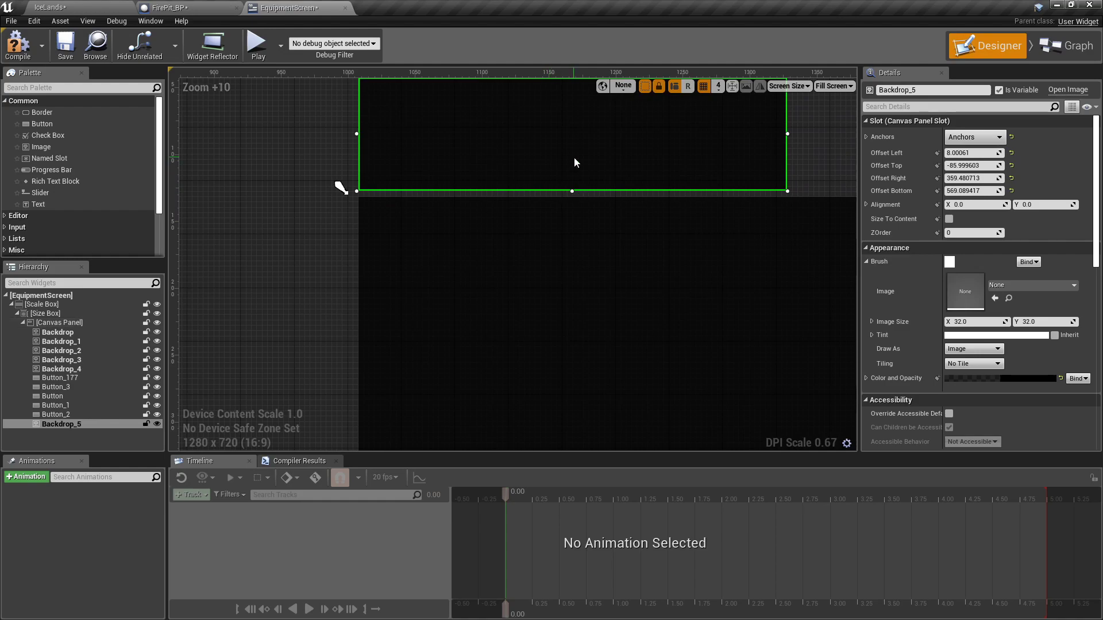
left_click_drag(573, 157, 574, 164)
Step: Select the new header strip at the top of the main panel
left_click(466, 201)
left_click(574, 184)
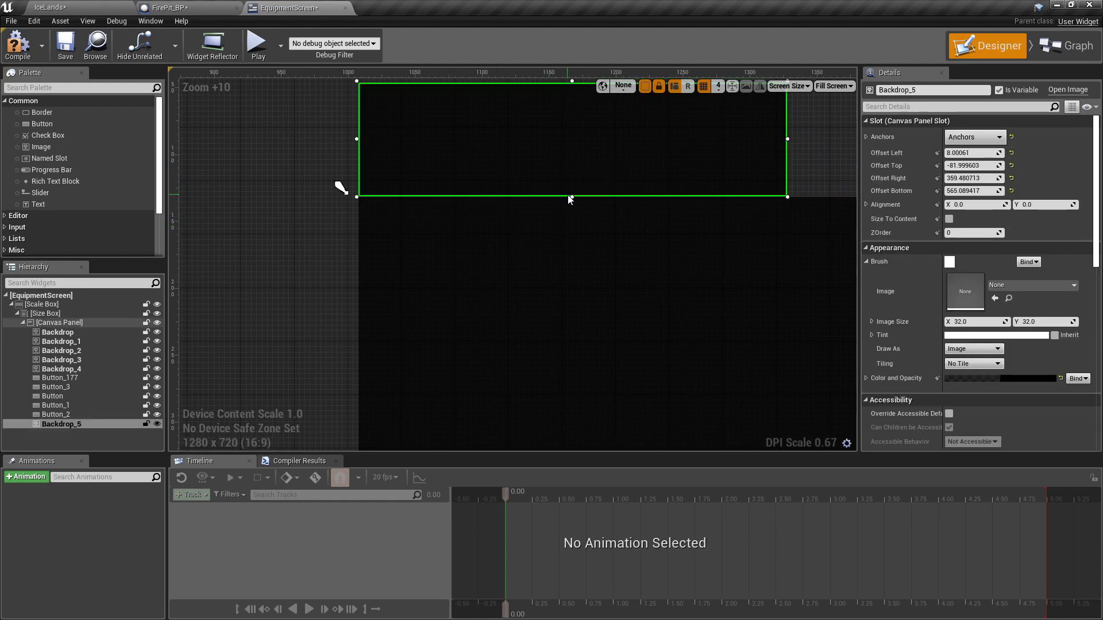
left_click(323, 188)
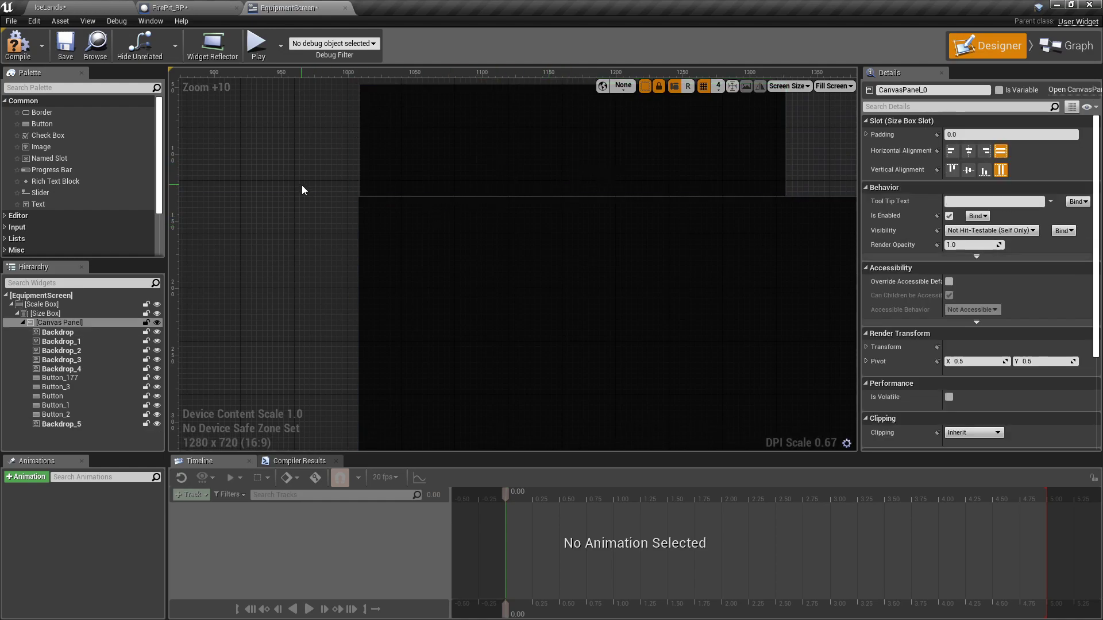
left_click(504, 161)
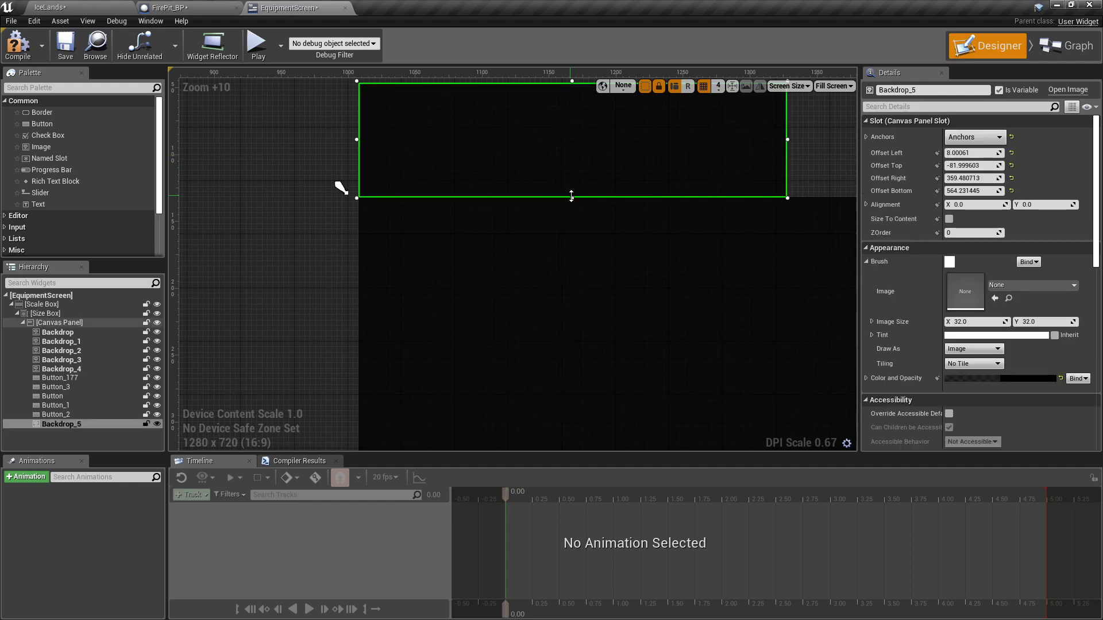
left_click(258, 202)
left_click(450, 158)
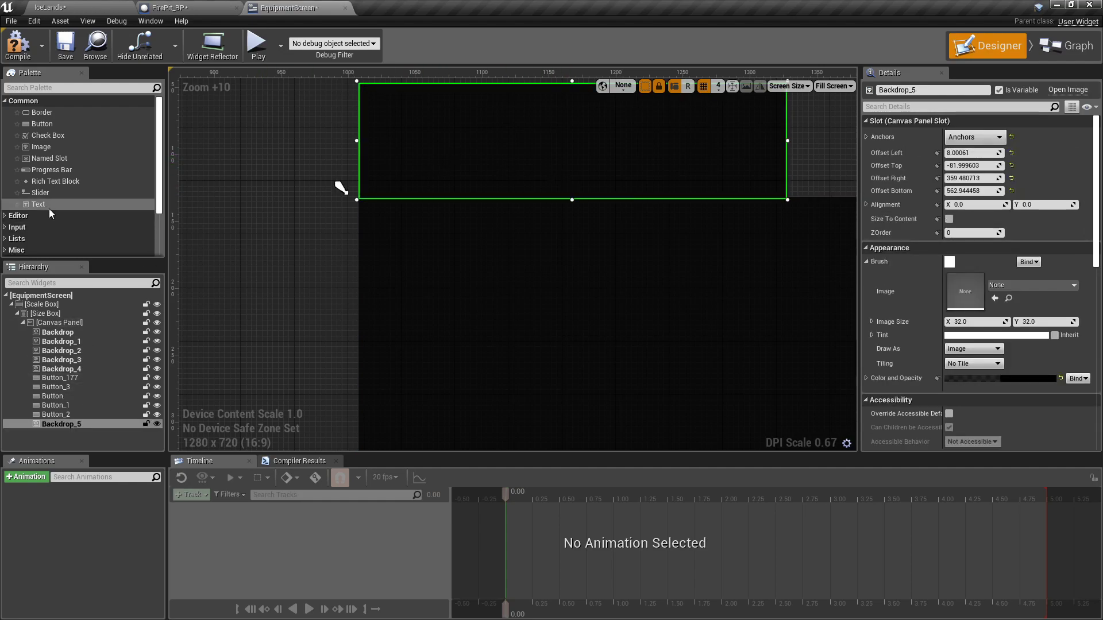
Step: Add a text block on the header strip reading '-Equipment-'
left_click_drag(38, 204, 466, 110)
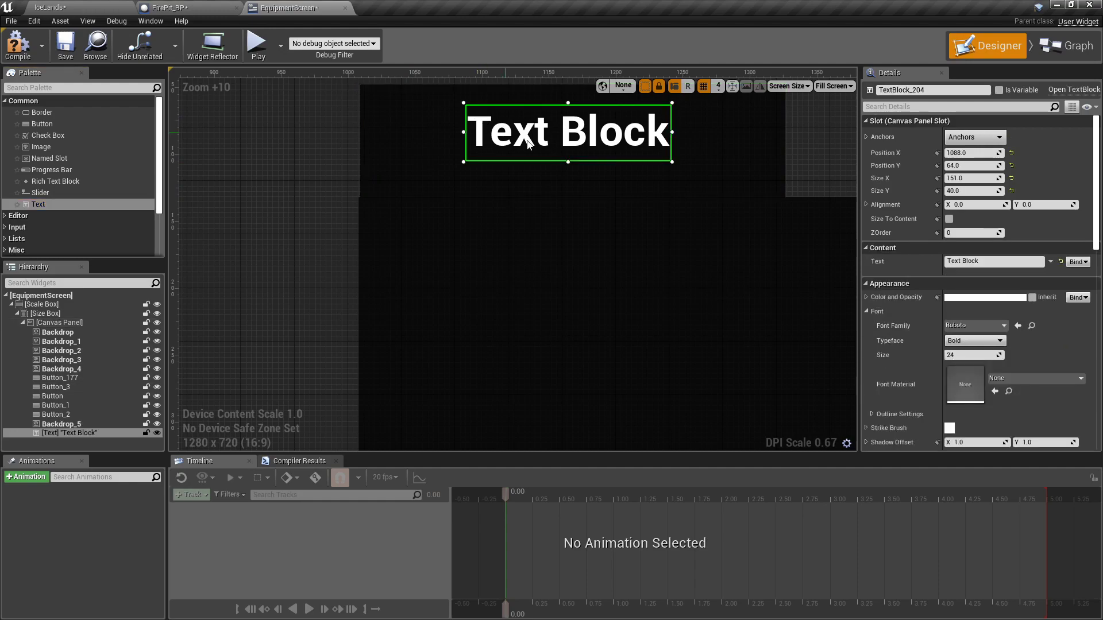
left_click(976, 261)
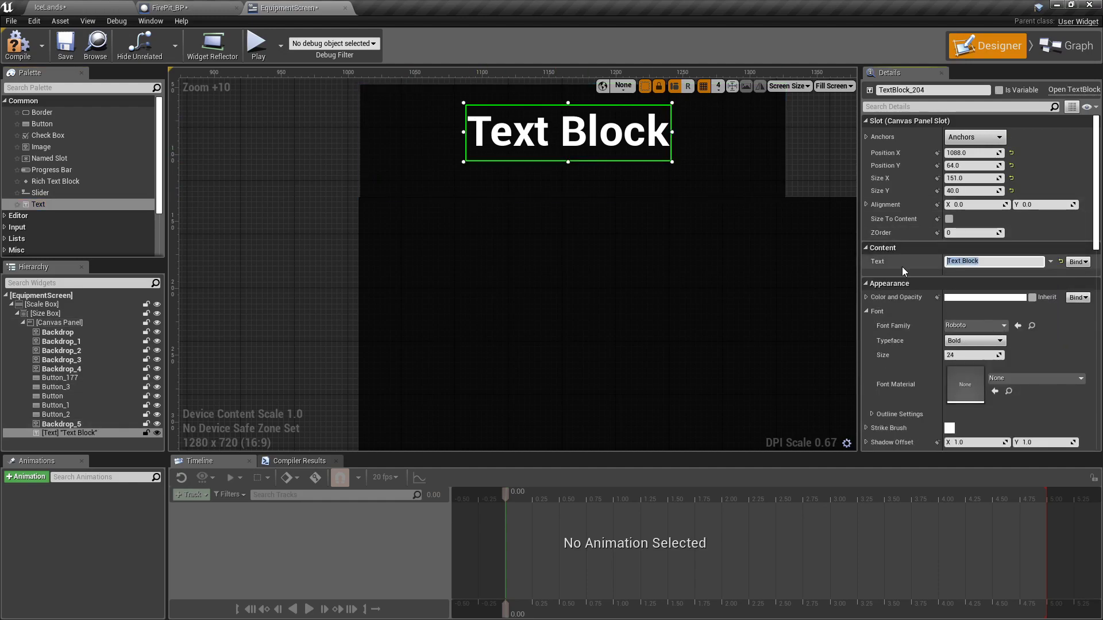
type("-Equipment-")
left_click(546, 177)
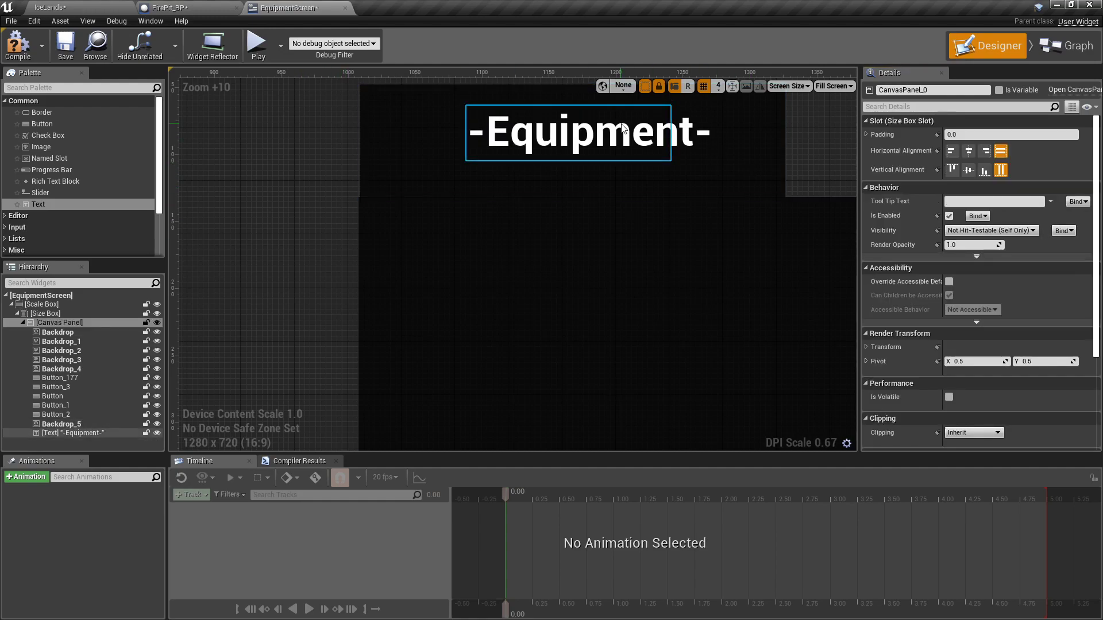
Step: Center the -Equipment- title on the header strip
left_click(629, 136)
left_click_drag(629, 136, 609, 137)
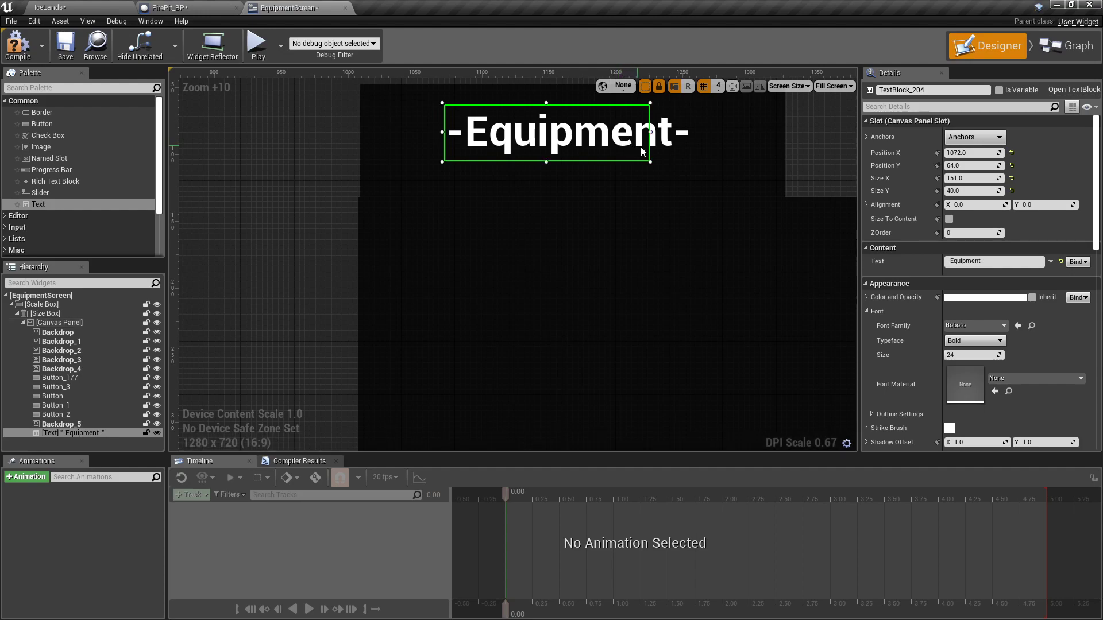
scroll(747, 161, "down", 4)
right_click_drag(748, 162, 676, 205)
left_click_drag(563, 201, 574, 209)
left_click(974, 341)
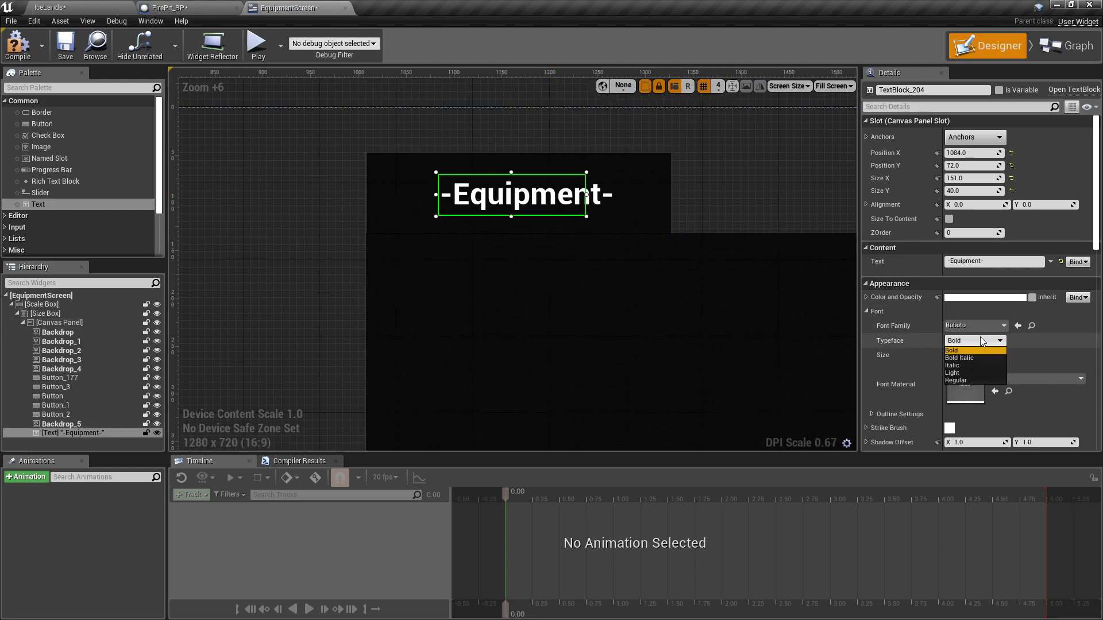
Step: Set the -Equipment- title's typeface to Italic
left_click(966, 364)
left_click(807, 202)
scroll(808, 202, "down", 5)
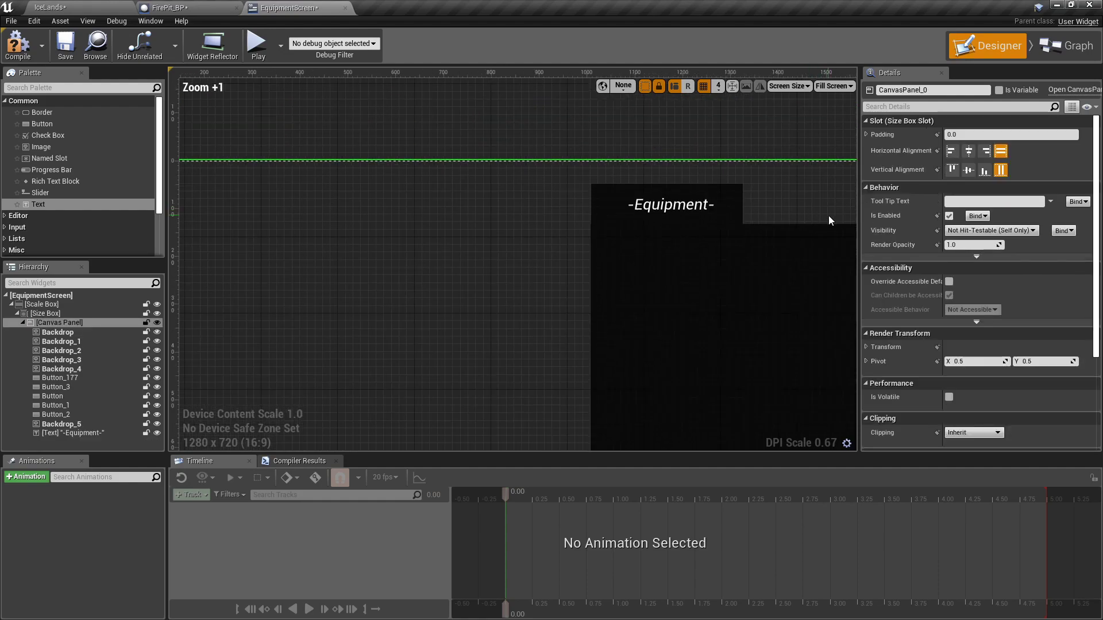
right_click_drag(828, 216, 561, 151)
Step: Duplicate the main backdrop and resize it into a tall narrow panel inside the left side
right_click(437, 249)
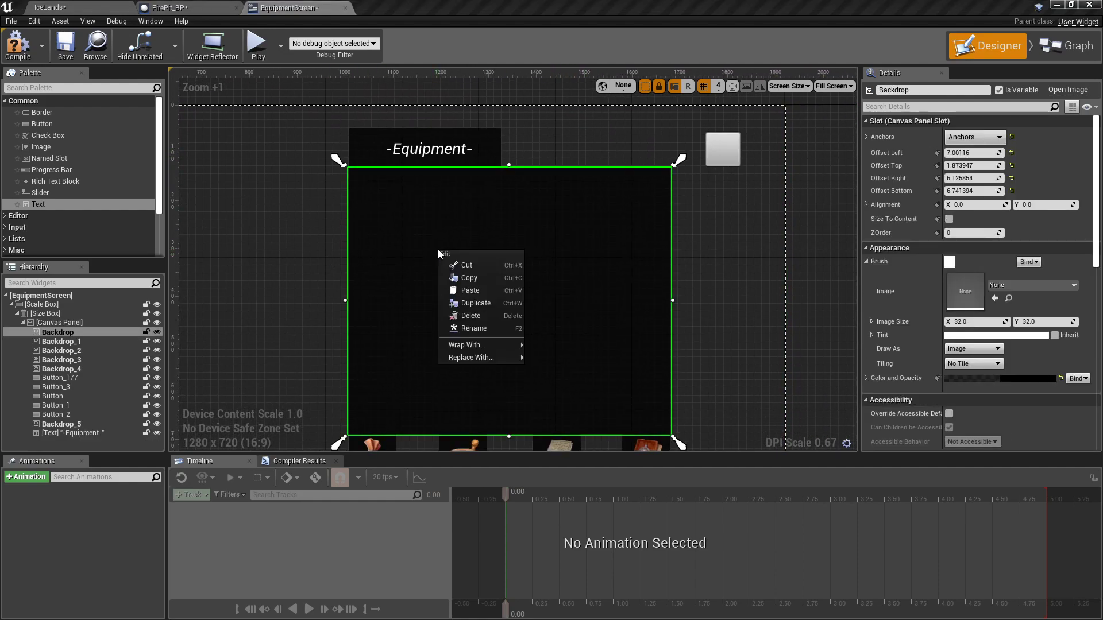
left_click(483, 304)
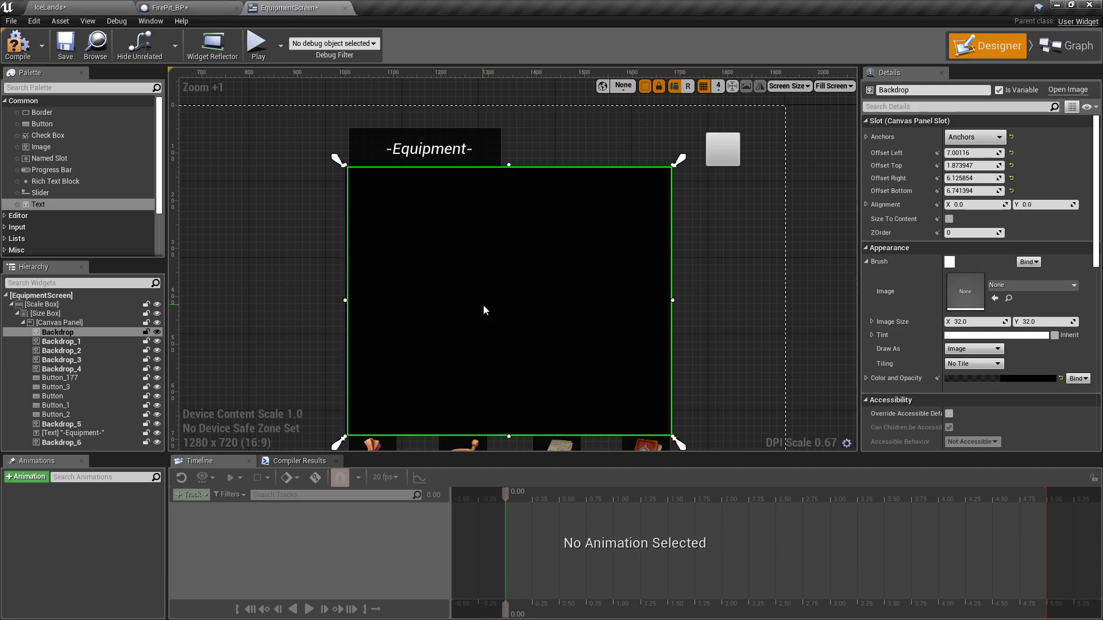
left_click_drag(458, 282, 233, 276)
right_click_drag(416, 276, 557, 246)
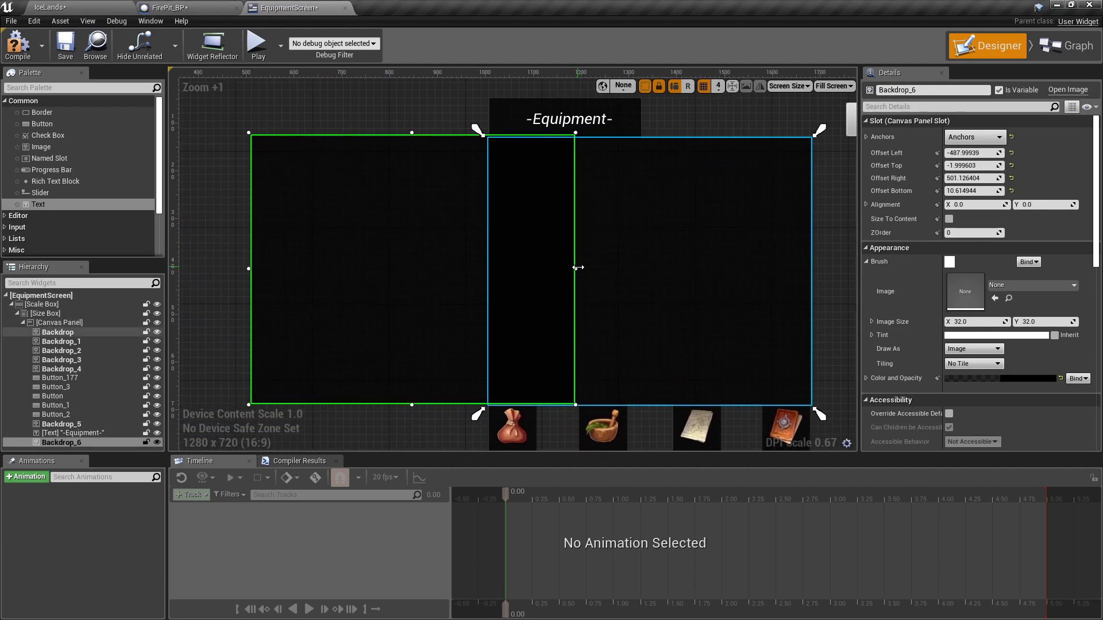
left_click_drag(566, 268, 351, 267)
left_click_drag(299, 133, 293, 198)
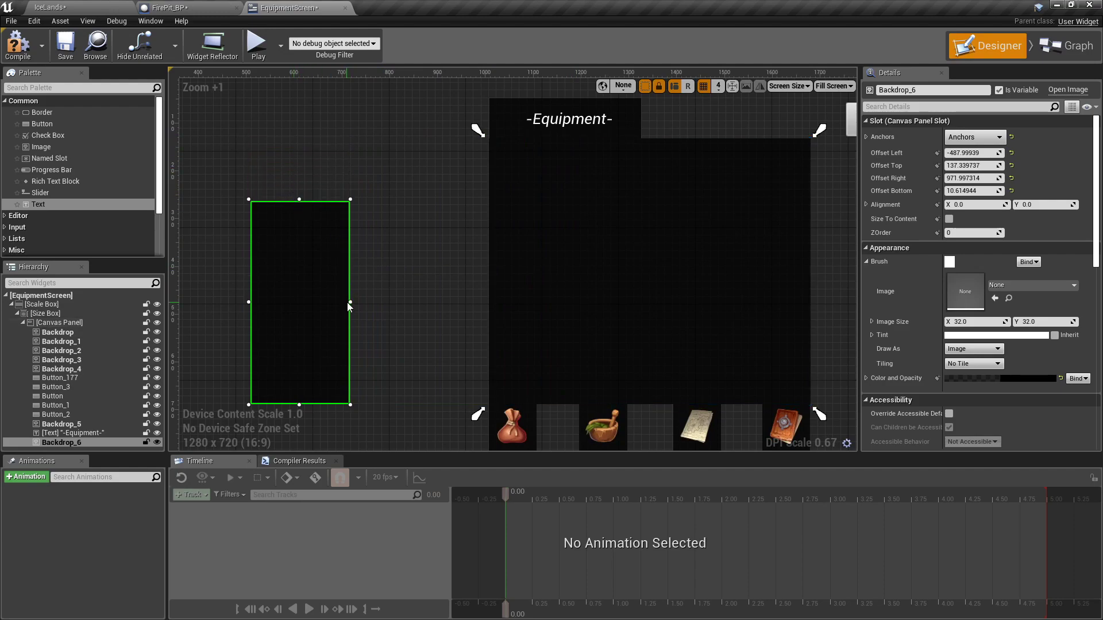
left_click_drag(350, 303, 547, 263)
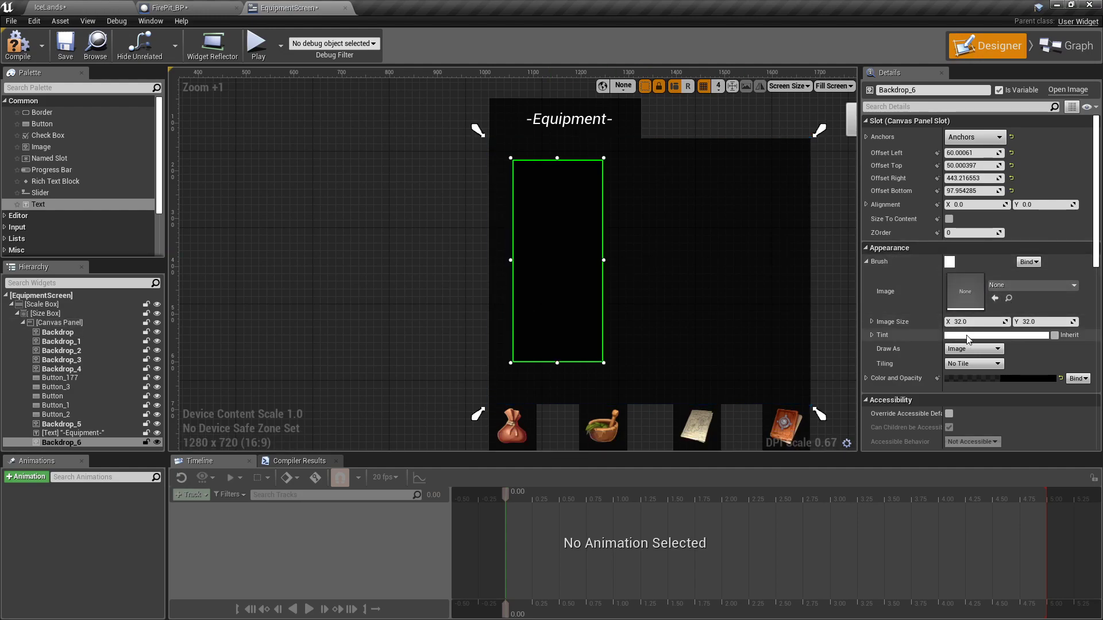
Step: Give Backdrop_6 a translucent dark grey colour with 0.75 alpha
left_click(981, 335)
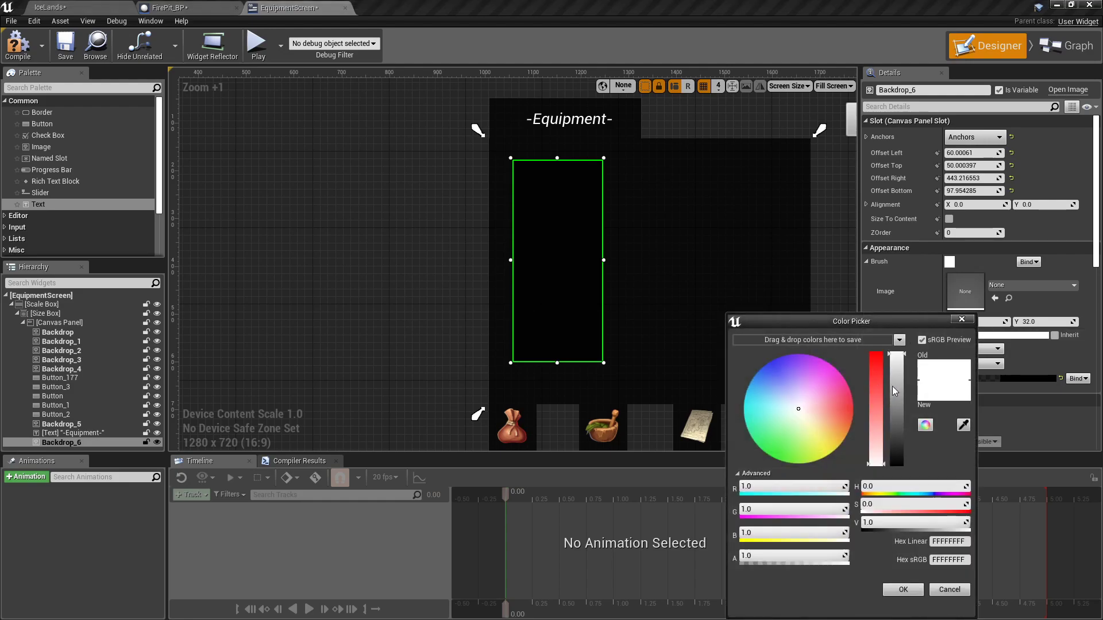
mouse_move(892, 387)
left_mouse_down()
mouse_move(902, 453)
mouse_move(899, 352)
left_mouse_up()
left_click(964, 320)
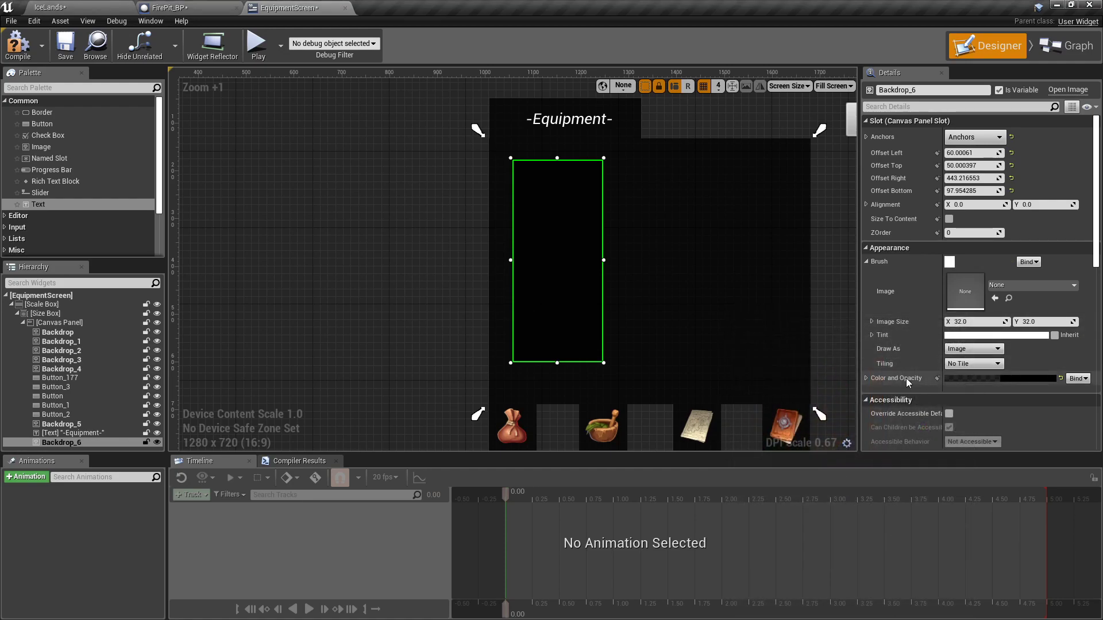
left_click(966, 379)
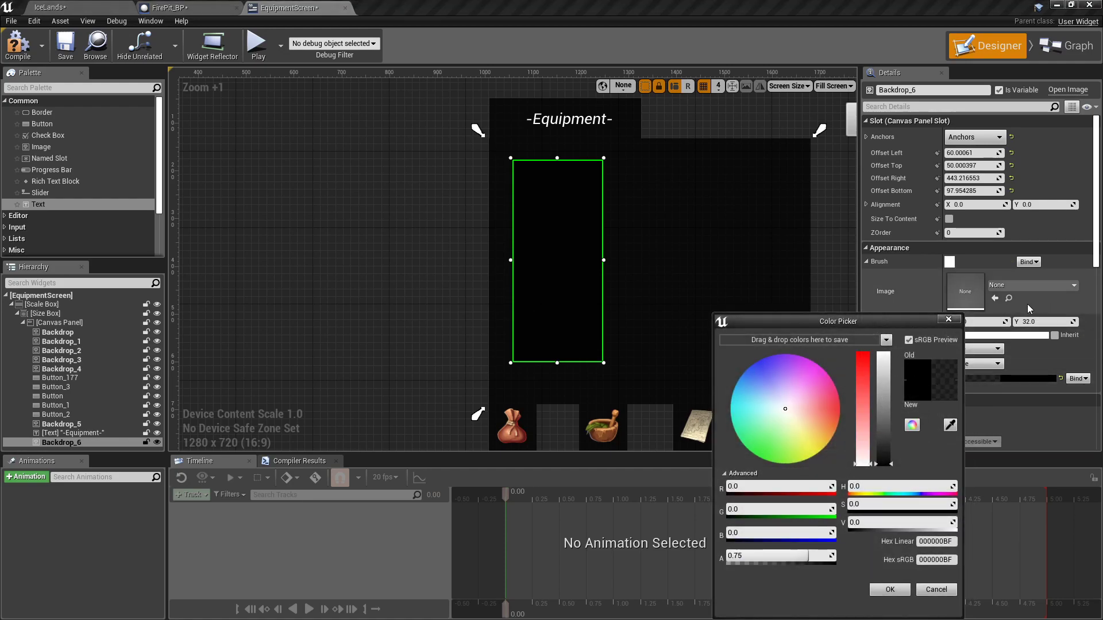
left_click_drag(883, 429, 887, 457)
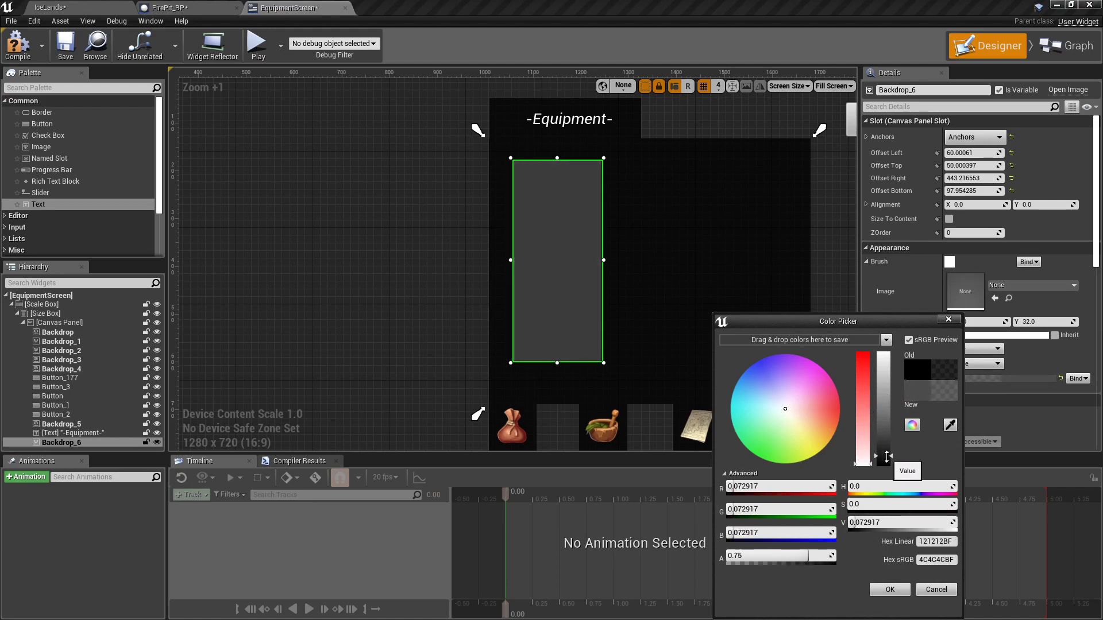
left_click(889, 590)
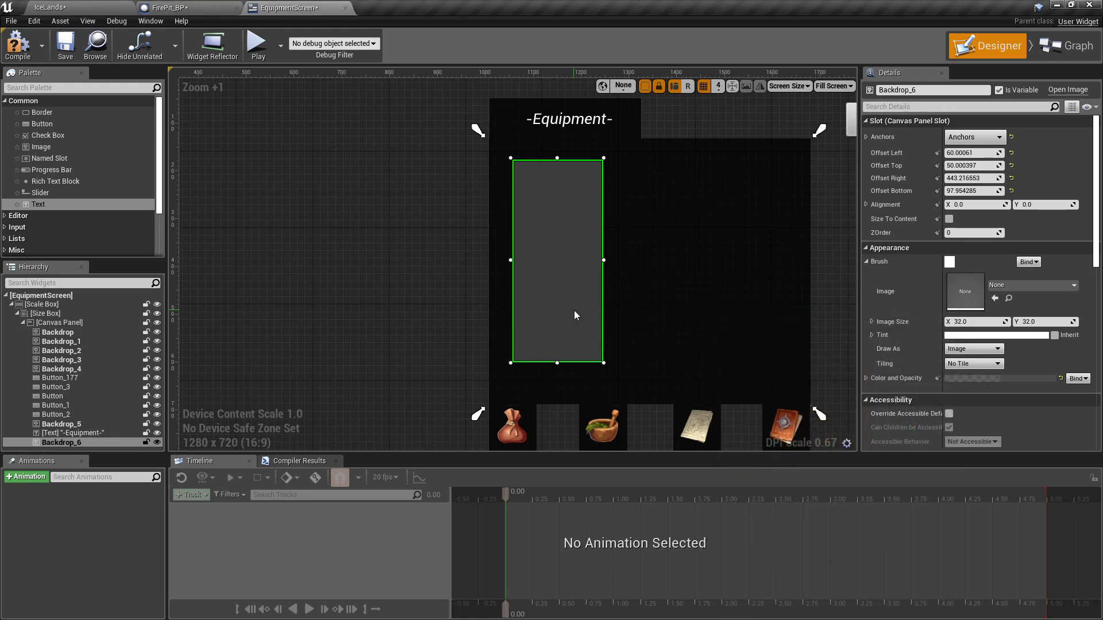
Step: Add a 75 by 75 button and move it into the grey inner panel
left_click_drag(42, 125, 259, 180)
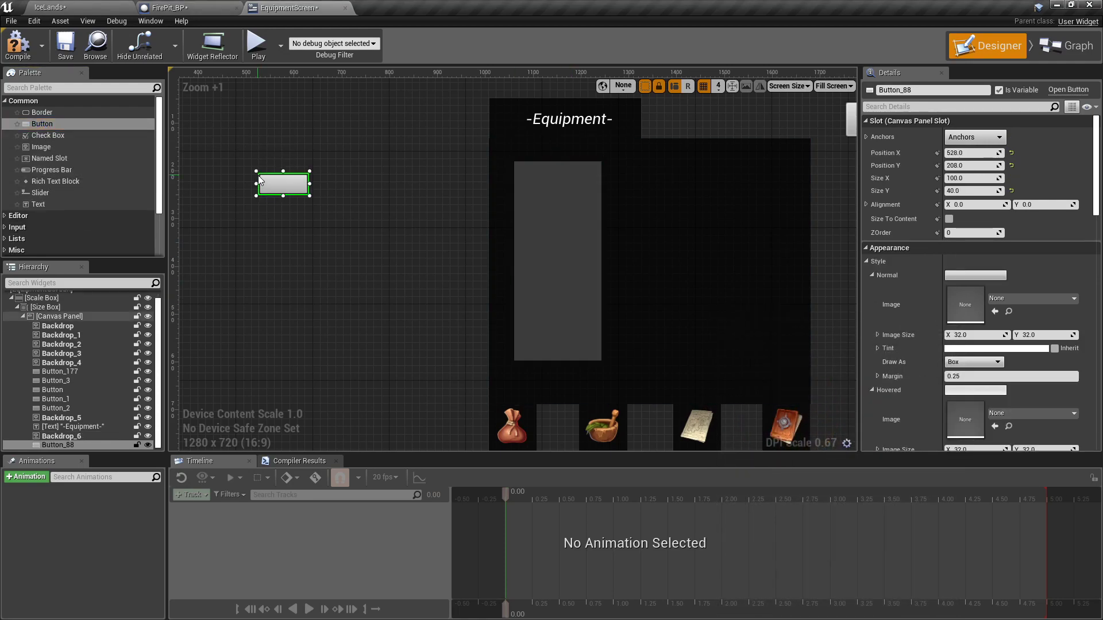
left_click(974, 179)
type("75")
key("Tab")
type("75")
key("Return")
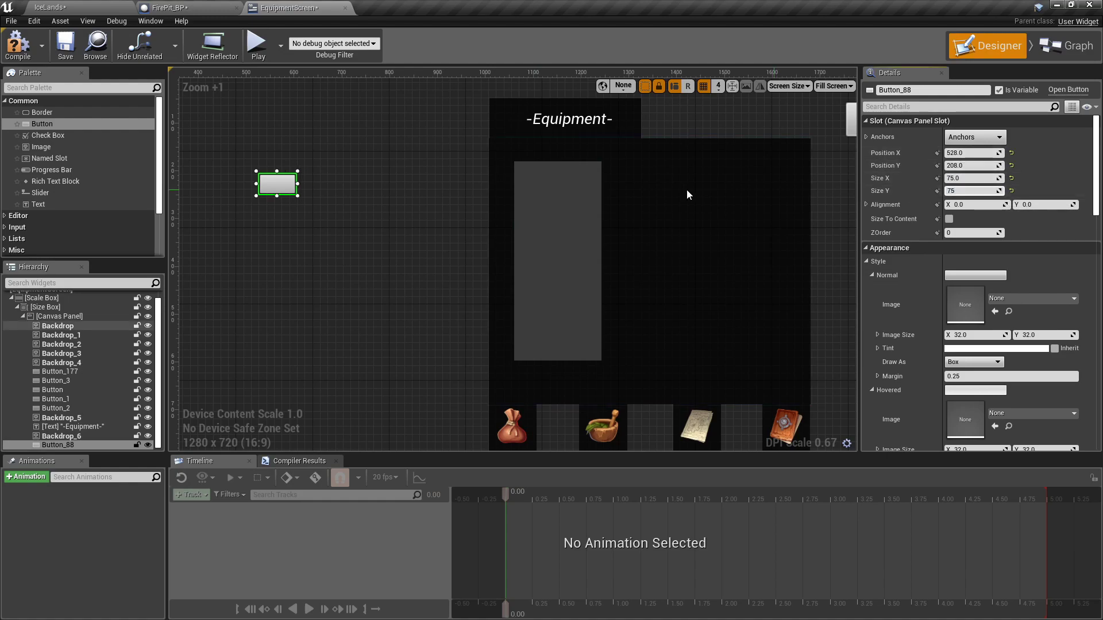
left_click_drag(274, 193, 557, 201)
Step: Widen the grey inner panel and shorten it from the bottom
right_click_drag(638, 209, 520, 217)
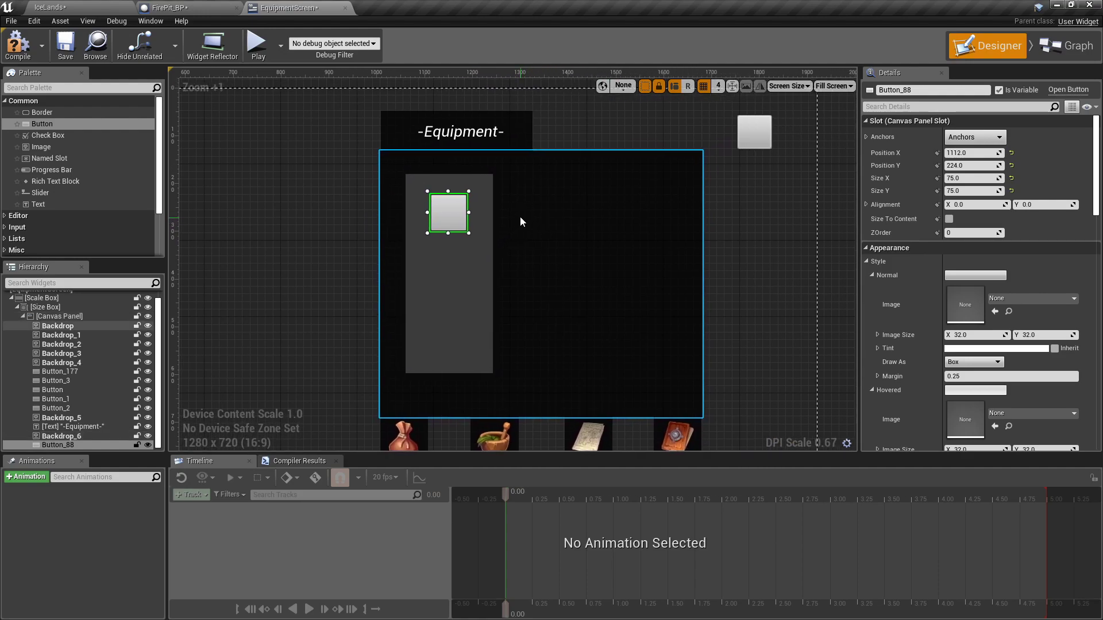
left_click(490, 211)
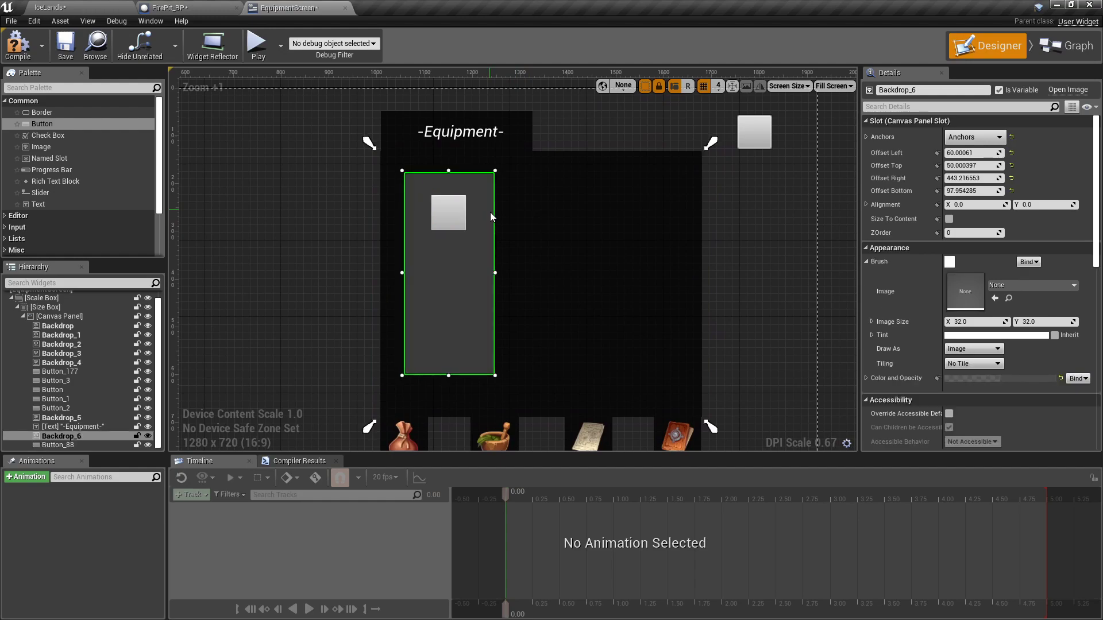
left_click_drag(495, 272, 578, 277)
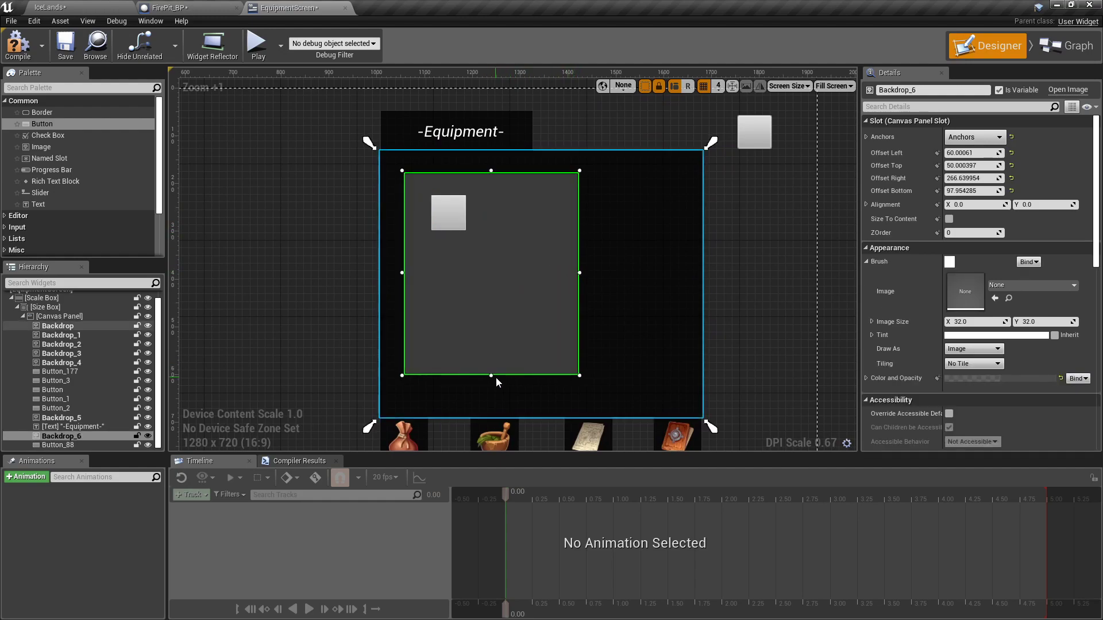
left_click_drag(491, 376, 491, 345)
left_click_drag(577, 259, 610, 259)
scroll(459, 217, "up", 5)
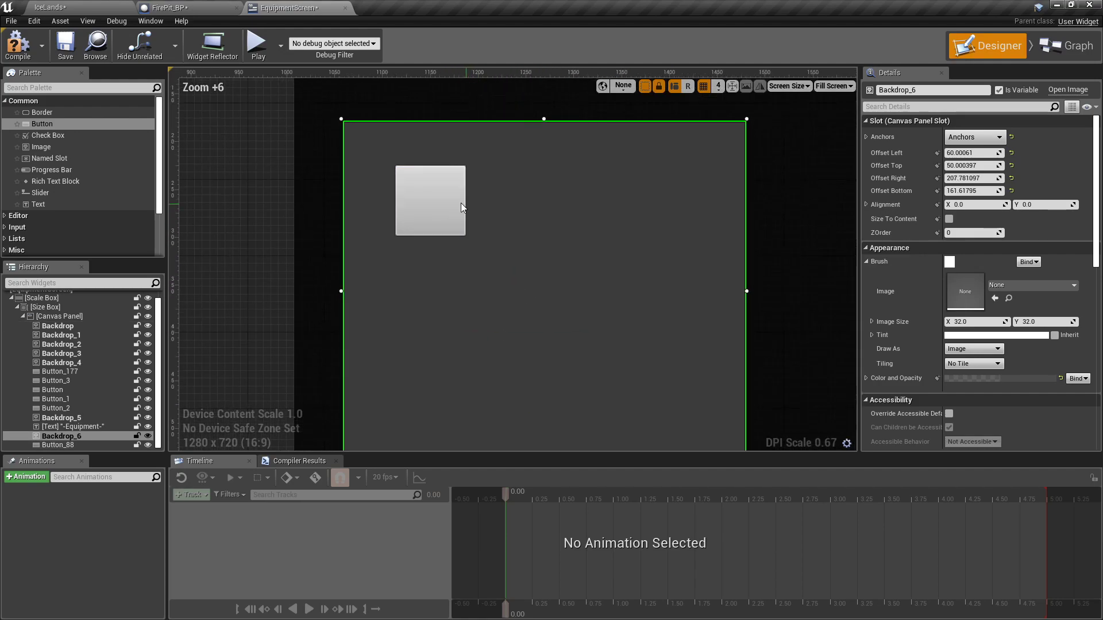
Step: Resize the button to 150 × 75 and move it to position 1072, 196
left_click(459, 201)
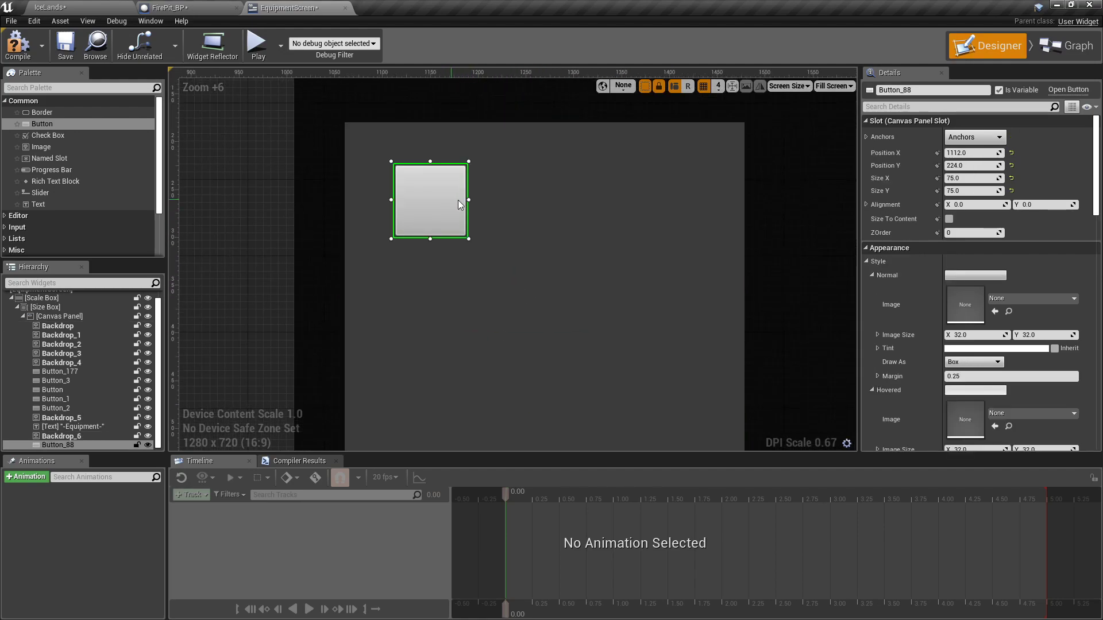
left_click(975, 190)
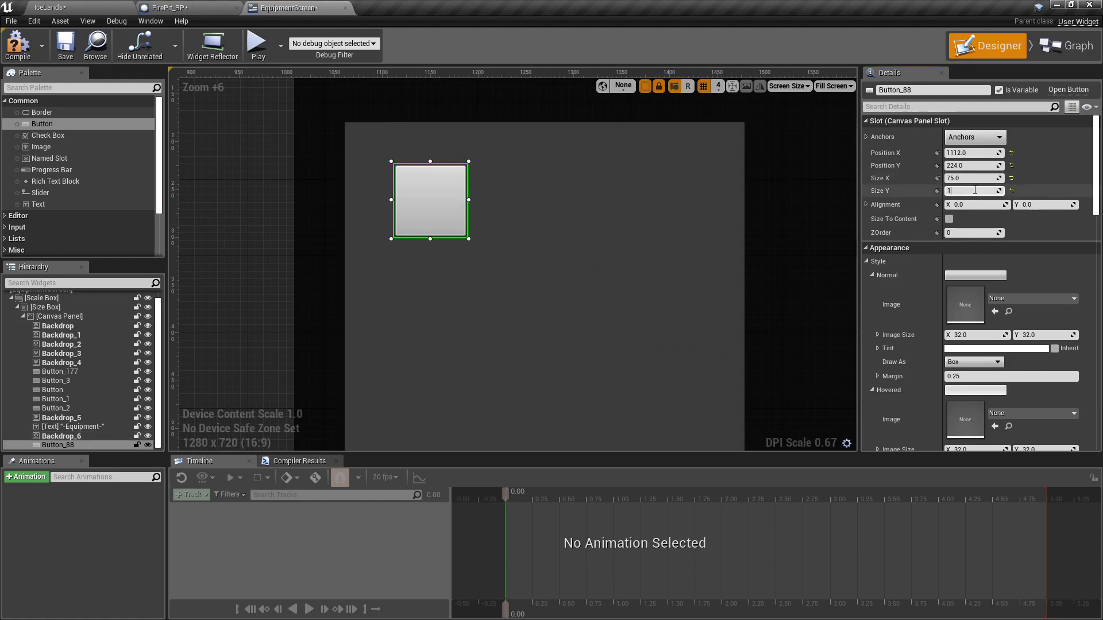
key("Return")
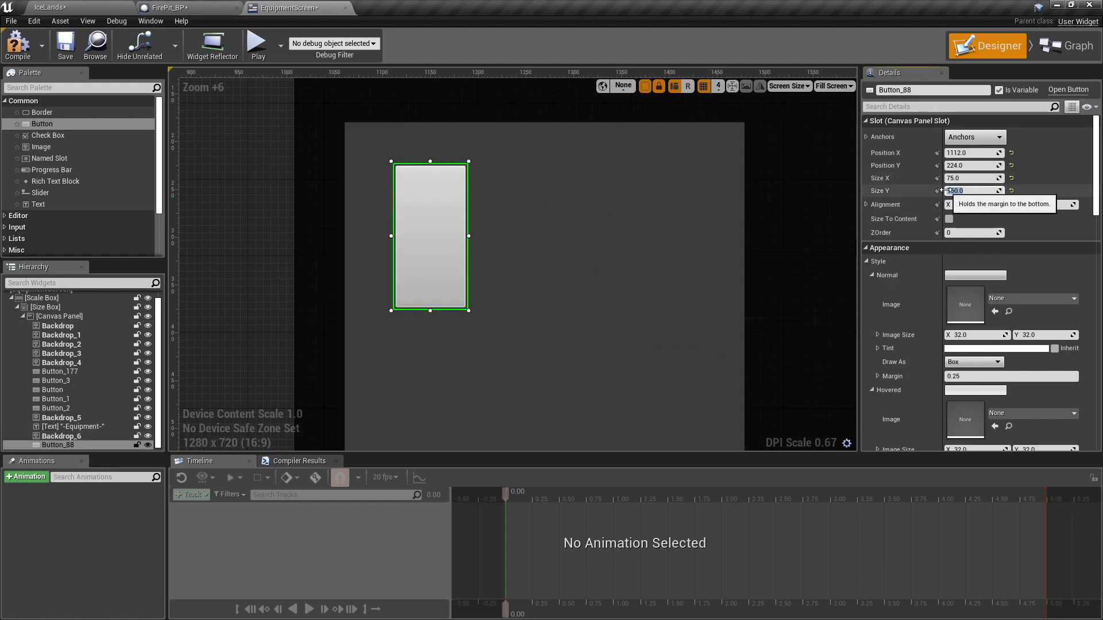
type("75")
key("Return")
left_click(973, 179)
type("150")
key("Return")
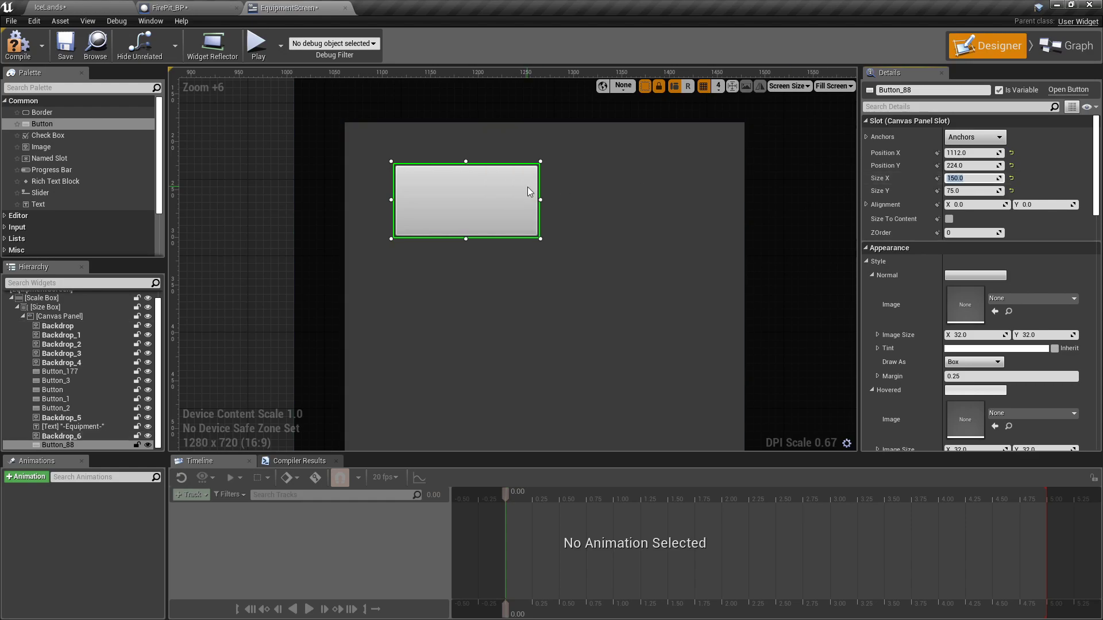
left_click_drag(520, 203, 481, 176)
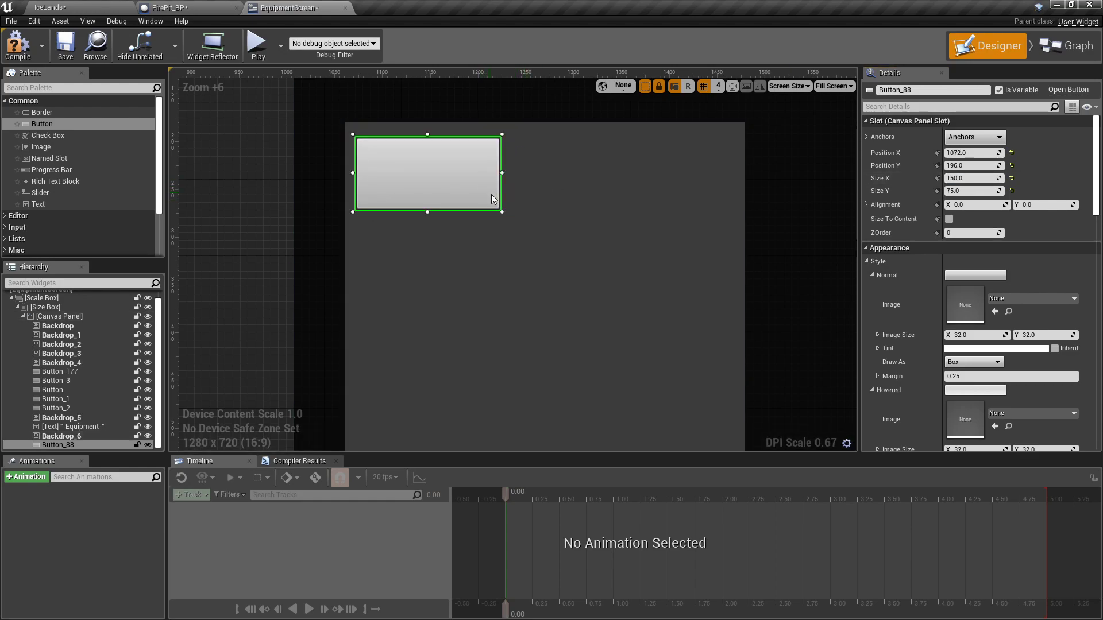
scroll(491, 195, "down", 4)
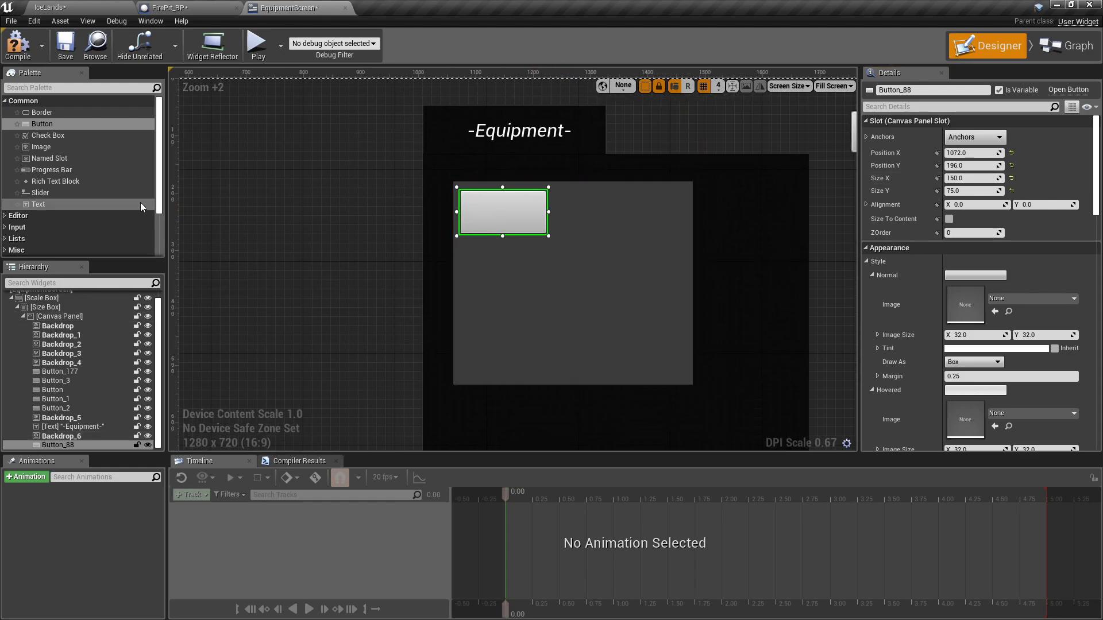
Step: Add a text label reading 'Wood Sword' inside the button
left_click(43, 204)
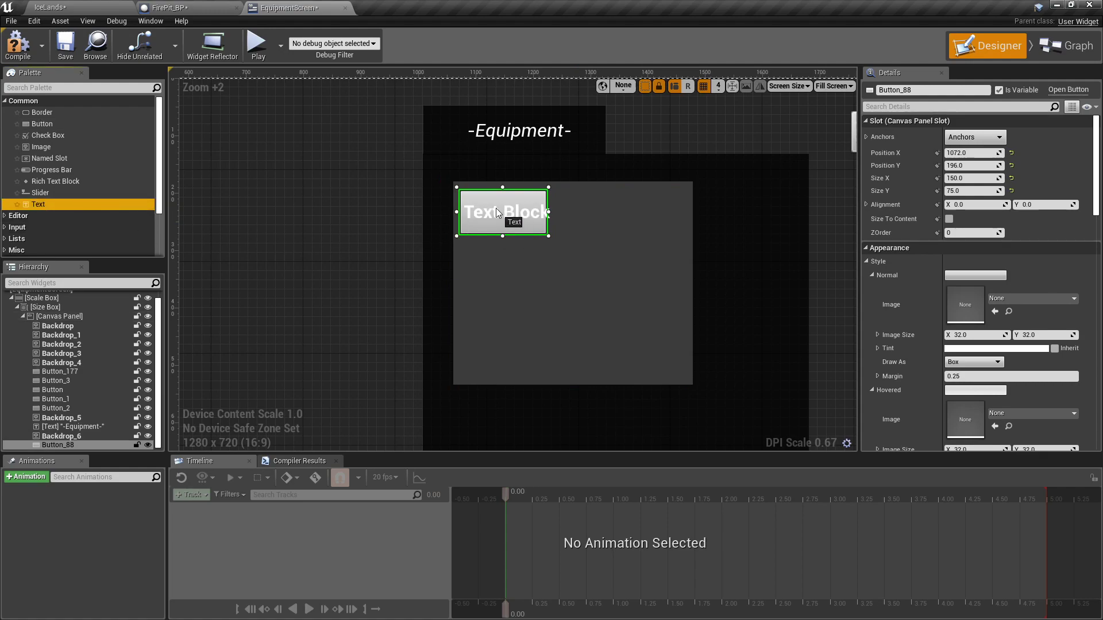
double_click(495, 208)
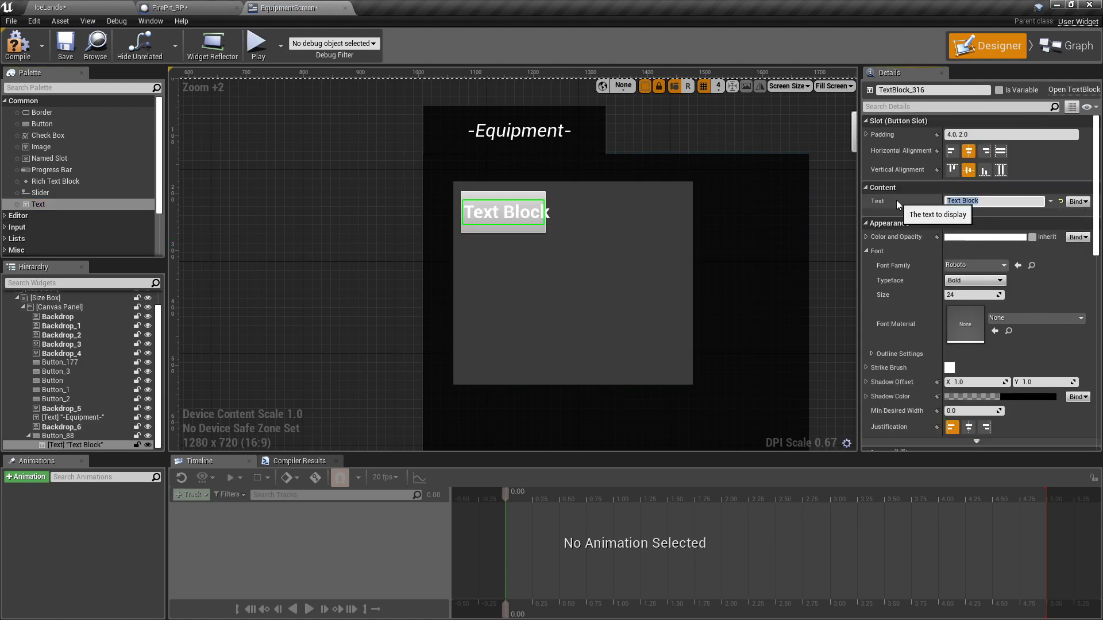
type("Wood Sword")
key("Return")
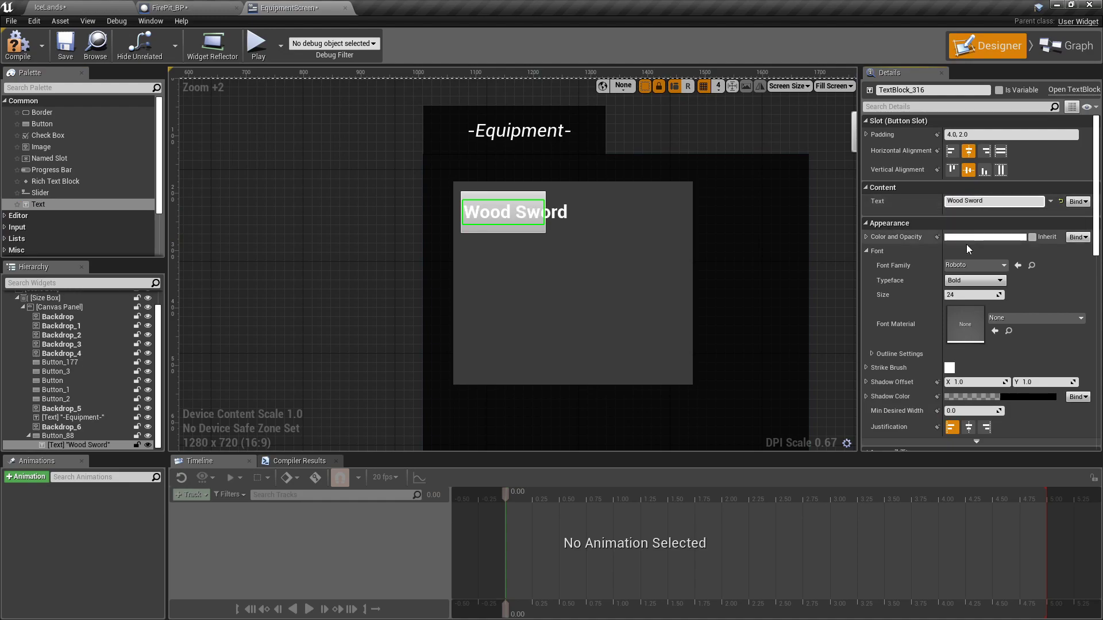
Step: Make the Wood Sword label italic at font size 20
left_click(973, 281)
left_click(960, 304)
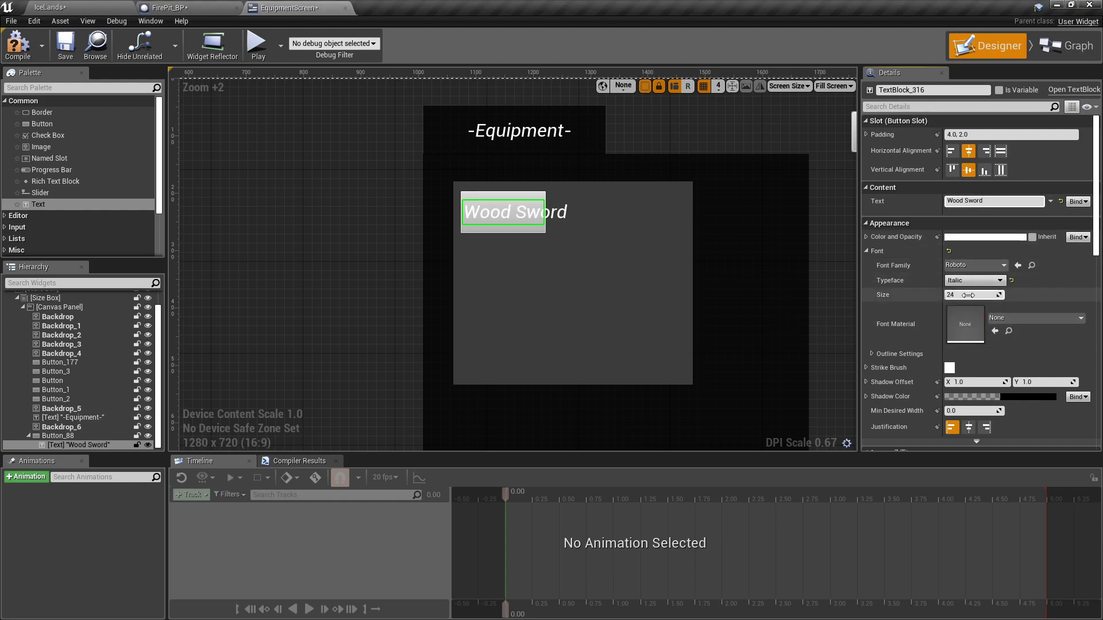
left_click(977, 295)
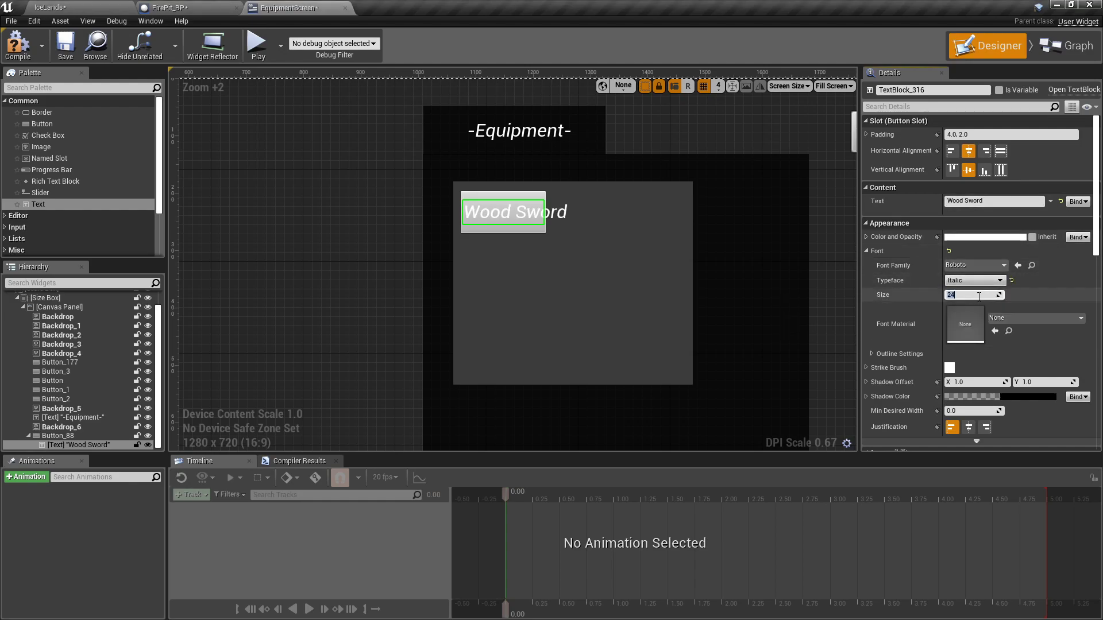
type("20")
key("Return")
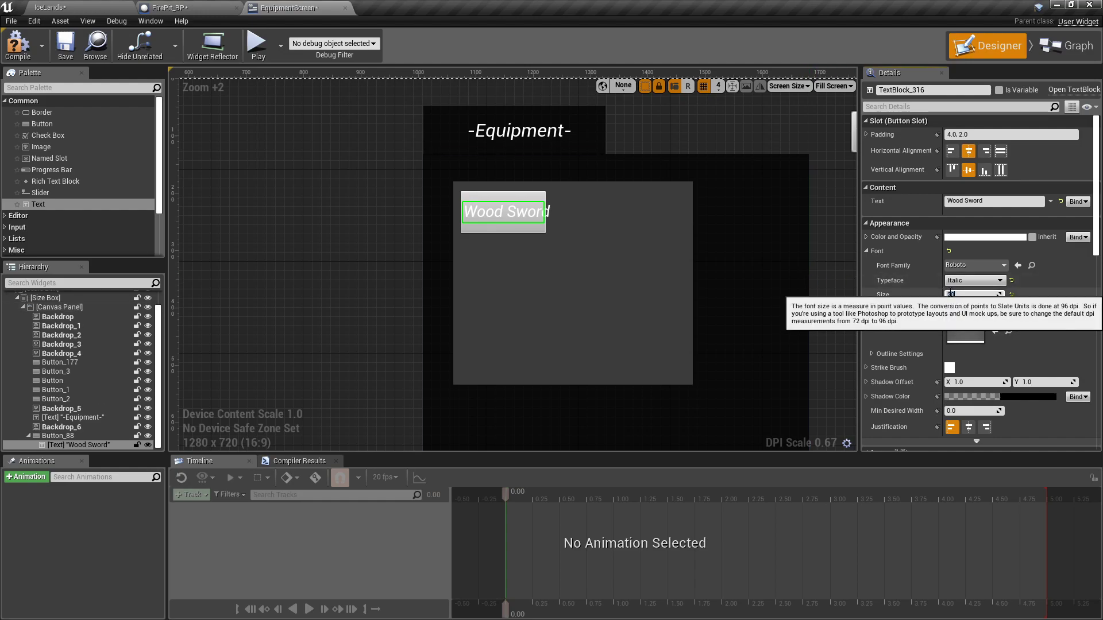
left_click(674, 253)
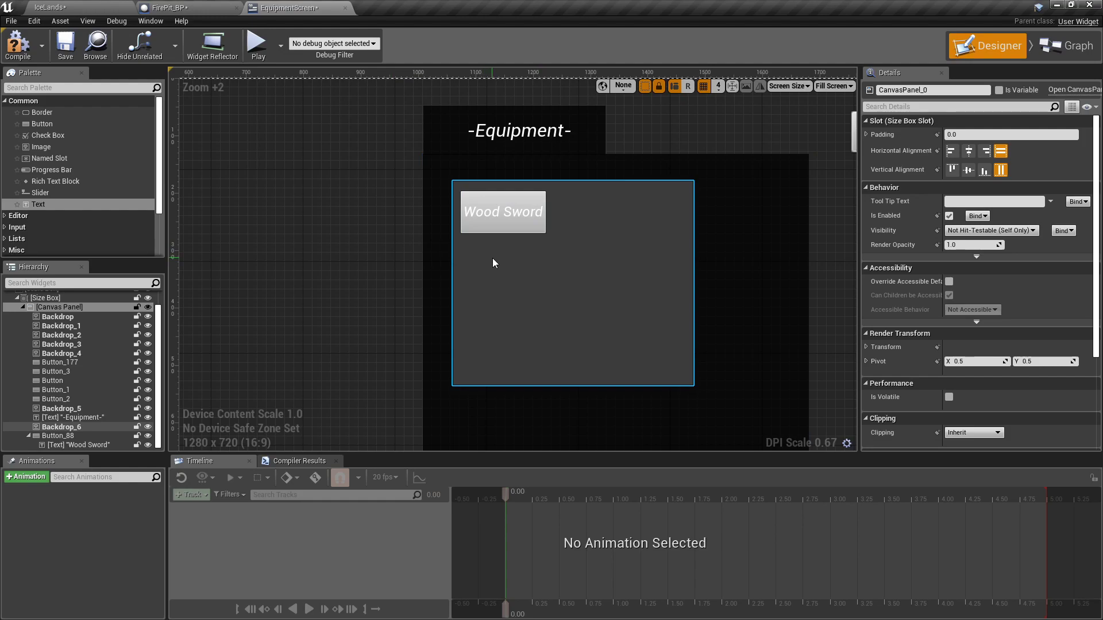
left_click(521, 232)
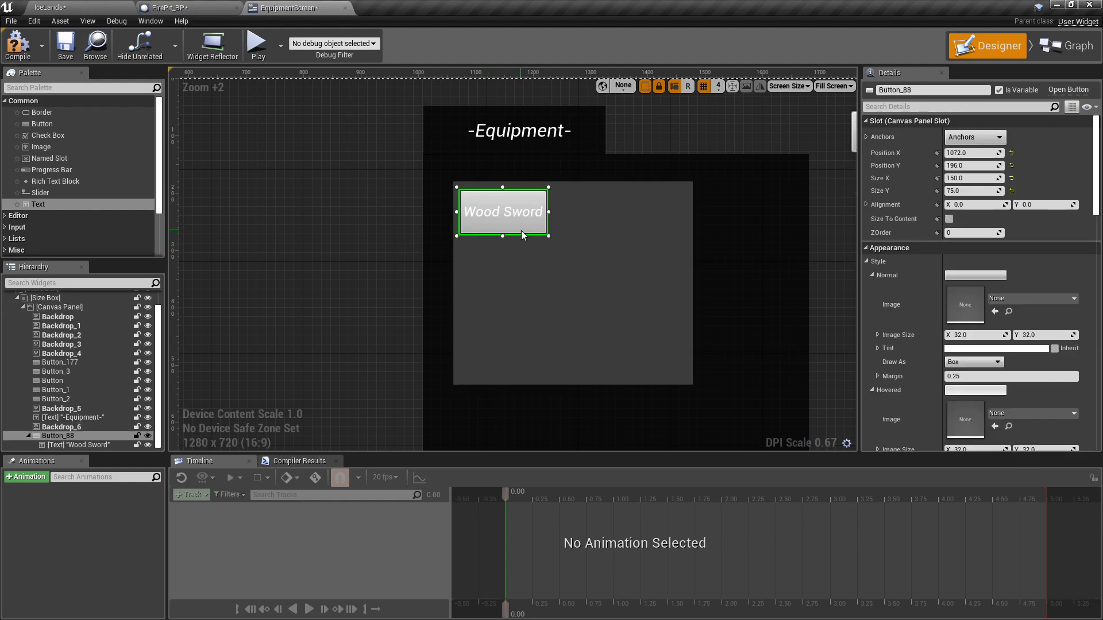
Step: Set Draw As to Image for the Wood Sword button's Normal, Hovered and Pressed states
right_click(515, 225)
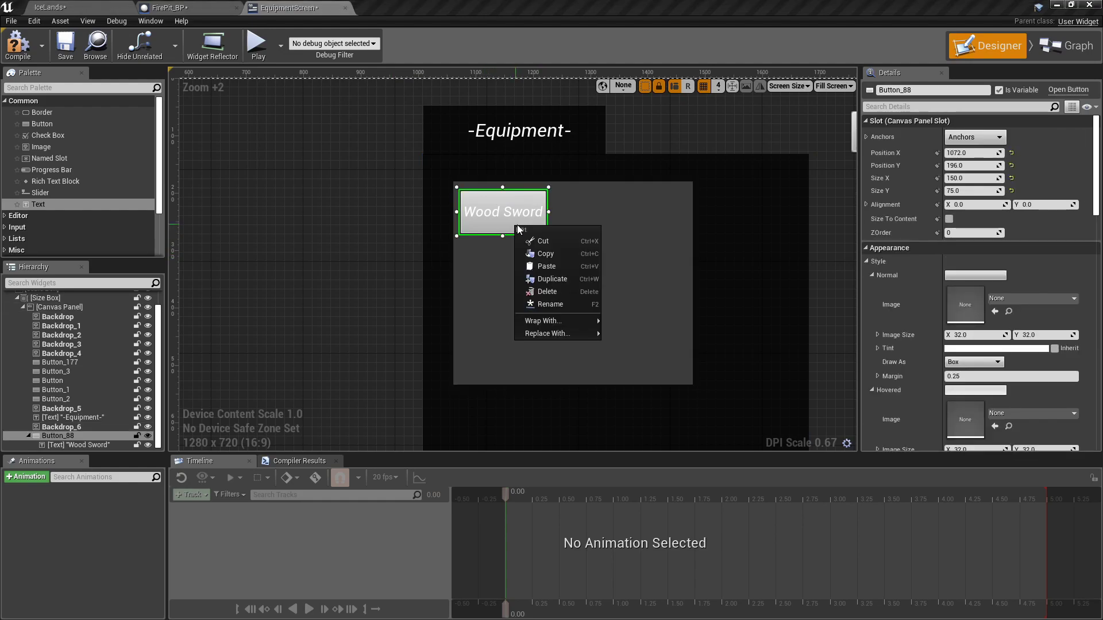
left_click(484, 229)
scroll(948, 281, "down", 3)
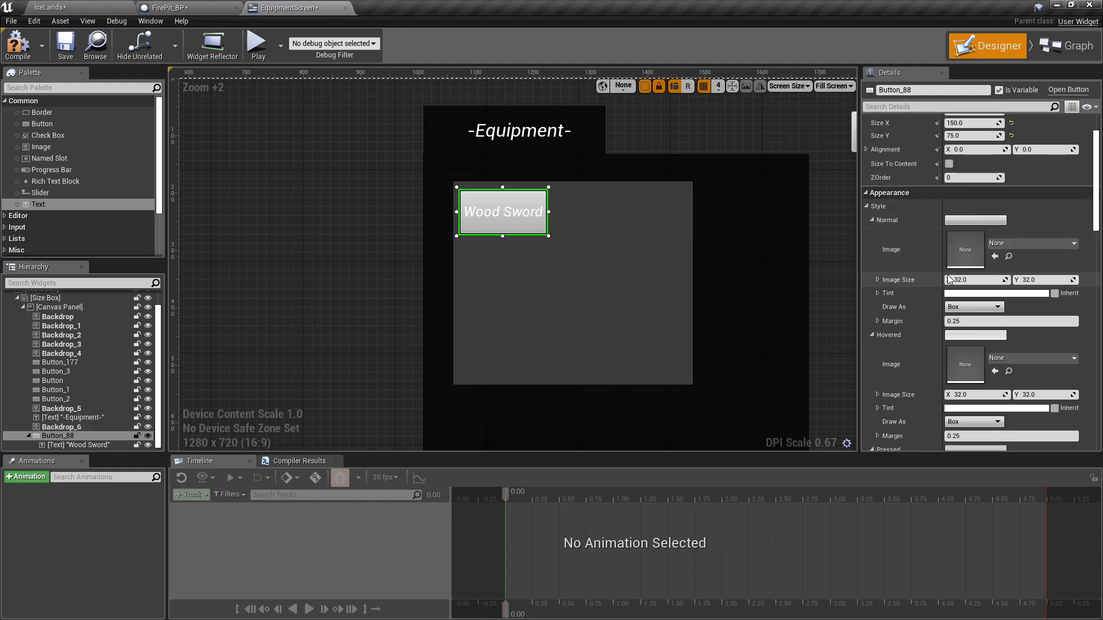
left_click(973, 306)
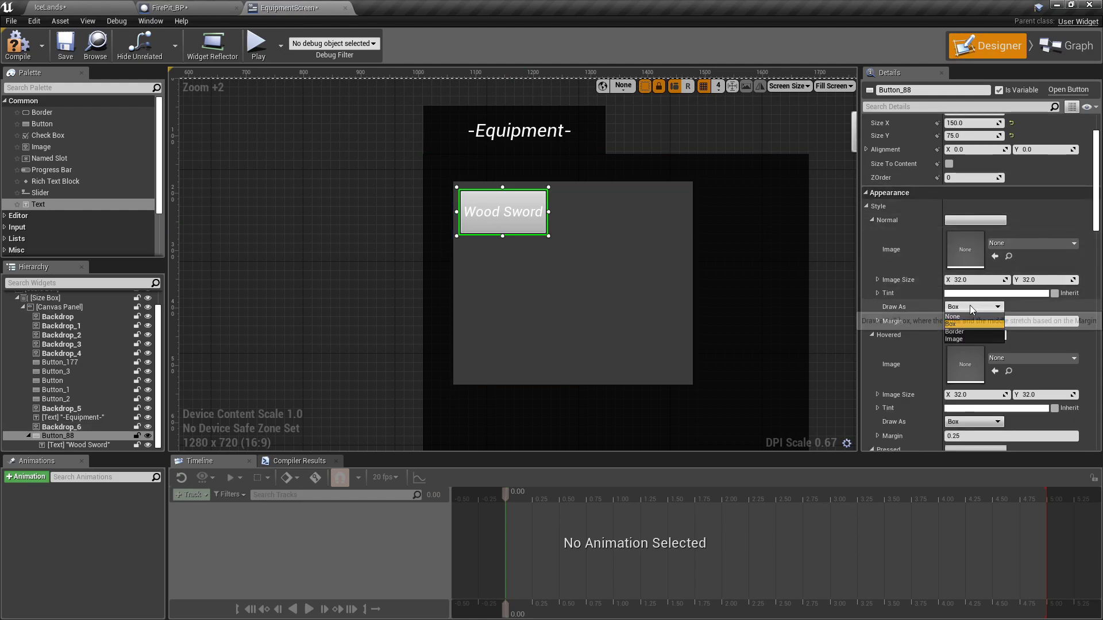
left_click(964, 338)
scroll(975, 339, "down", 3)
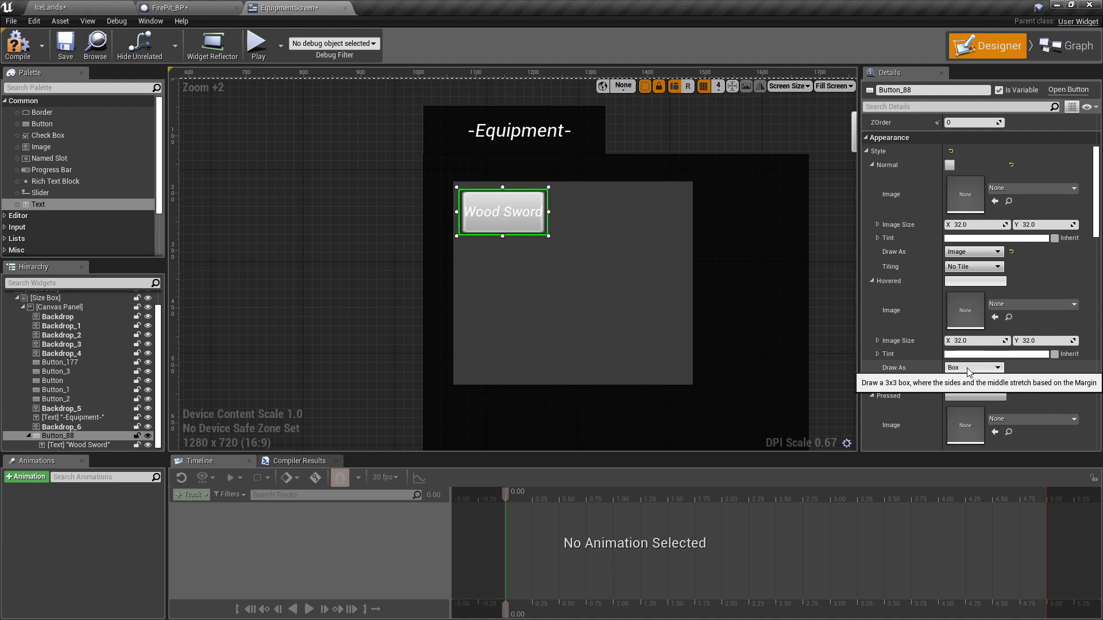
left_click(973, 368)
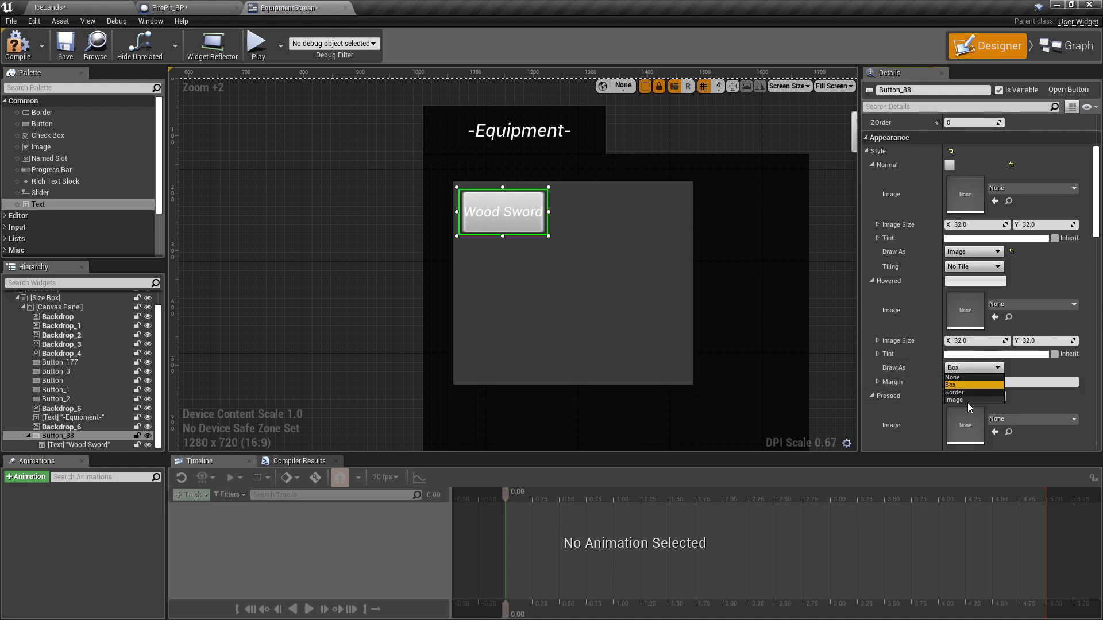
left_click(966, 401)
scroll(980, 364, "down", 5)
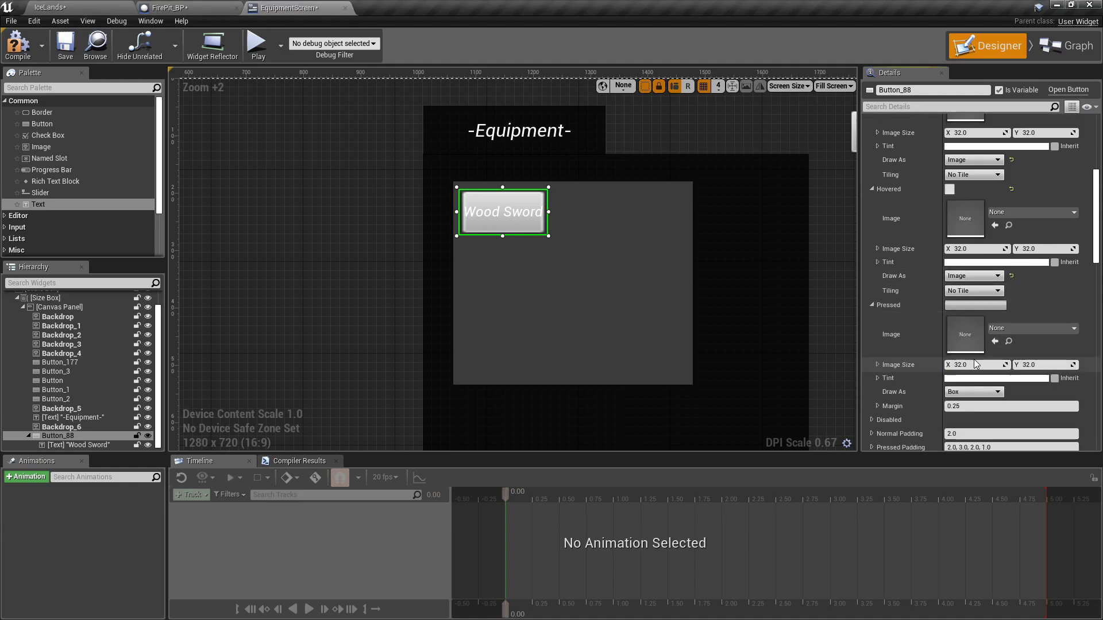
left_click(969, 393)
left_click(954, 424)
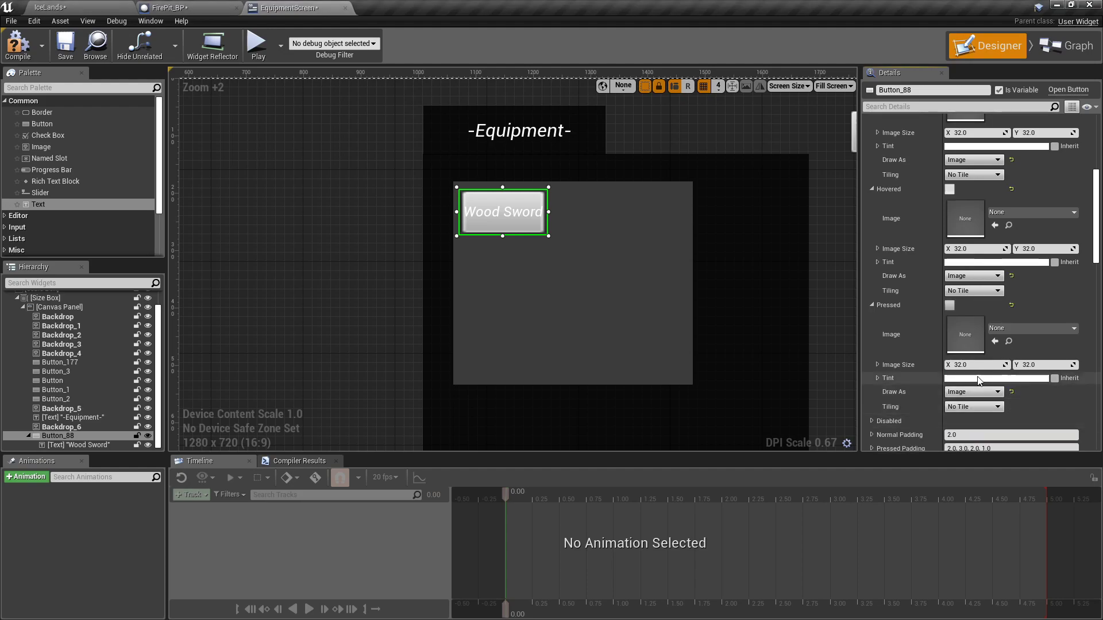
Step: Darken the Hovered tint to dark grey with a V value of 0.1
scroll(964, 376, "up", 2)
left_click(977, 299)
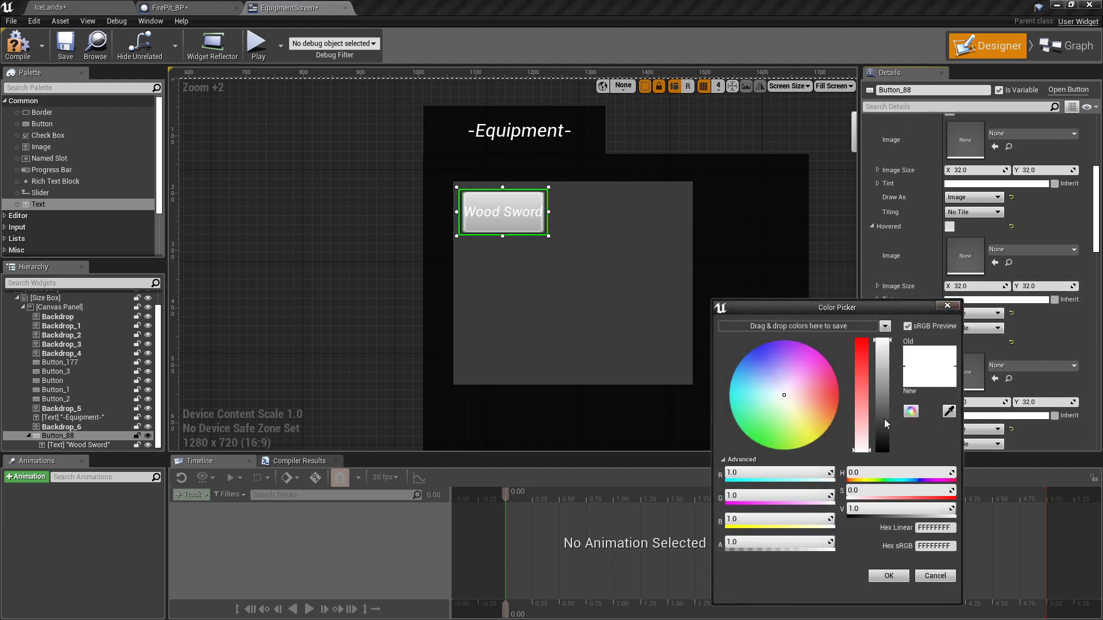
left_click(850, 509)
type("0.1")
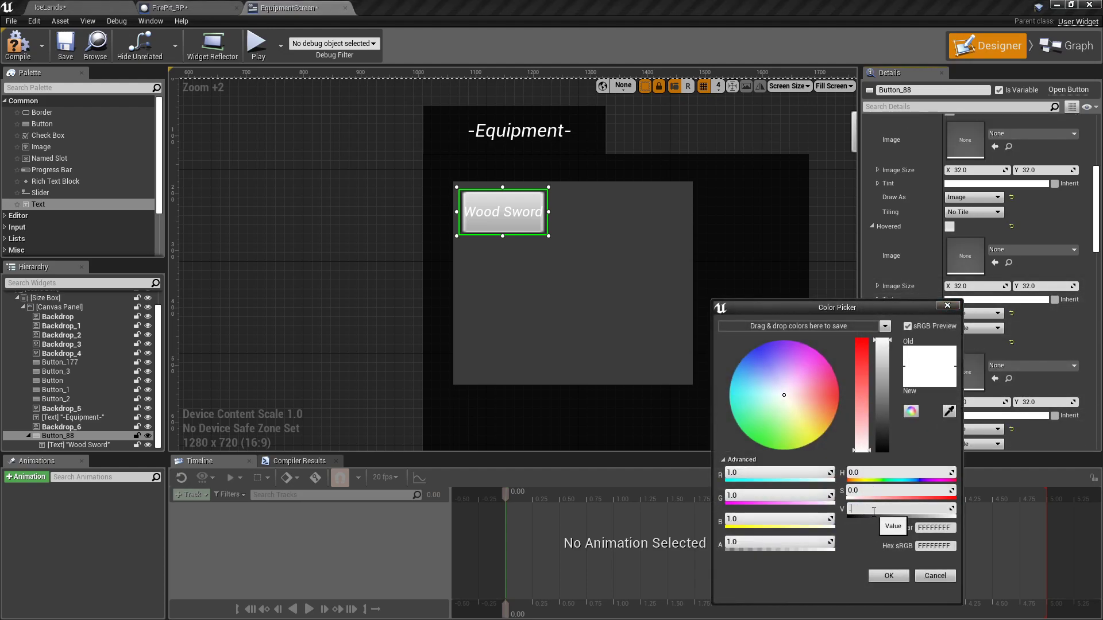
key("Return")
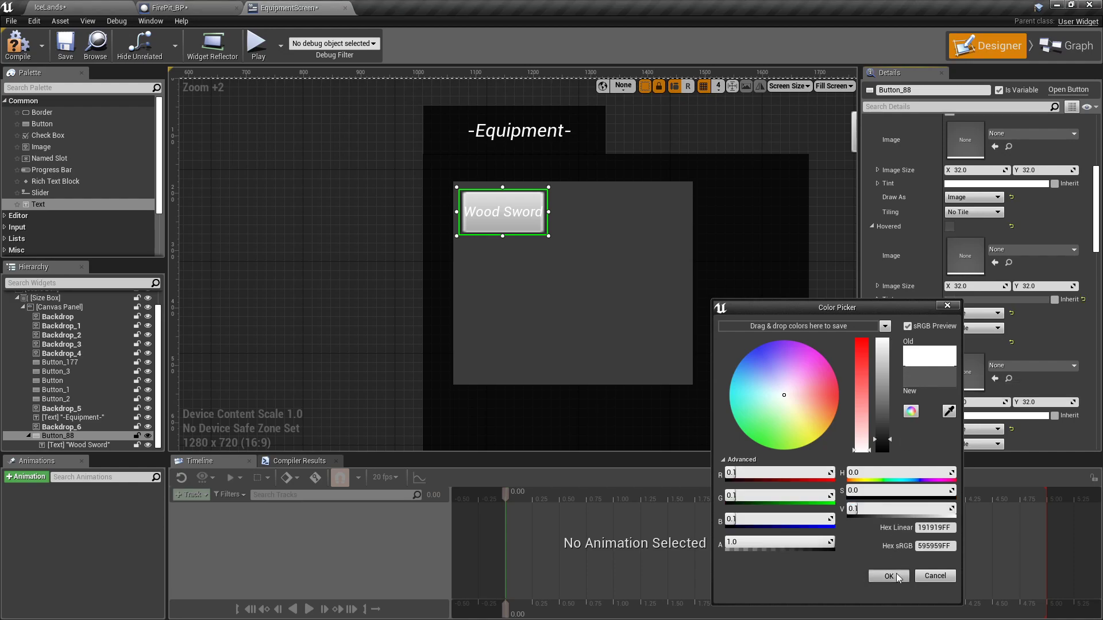
left_click(888, 576)
Step: Set the Wood Sword label's font size to 17
scroll(526, 226, "up", 10)
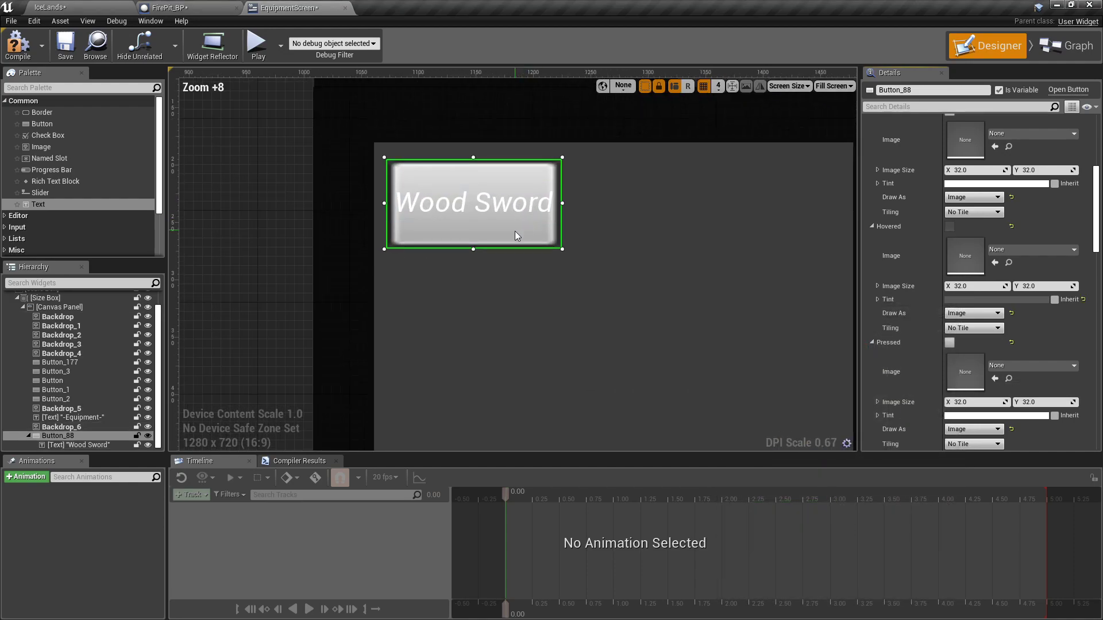
left_click(488, 199)
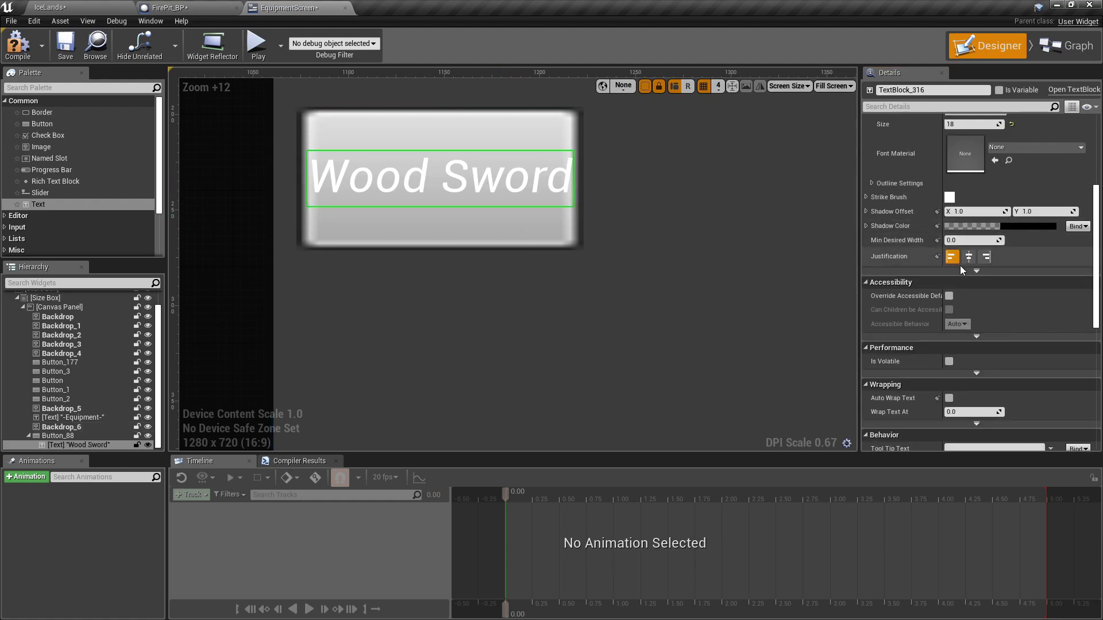
scroll(965, 276, "up", 5)
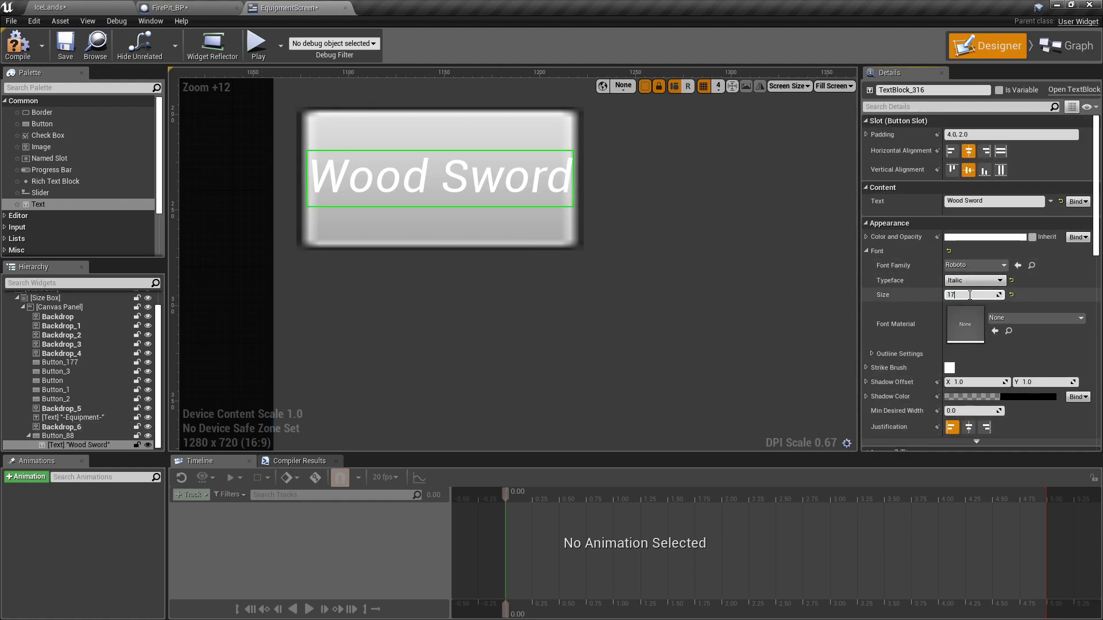
left_click(970, 294)
type("17")
key("Return")
scroll(354, 291, "down", 5)
left_click(272, 281)
right_click_drag(272, 281, 365, 275)
scroll(415, 270, "down", 3)
right_click_drag(545, 274, 538, 257)
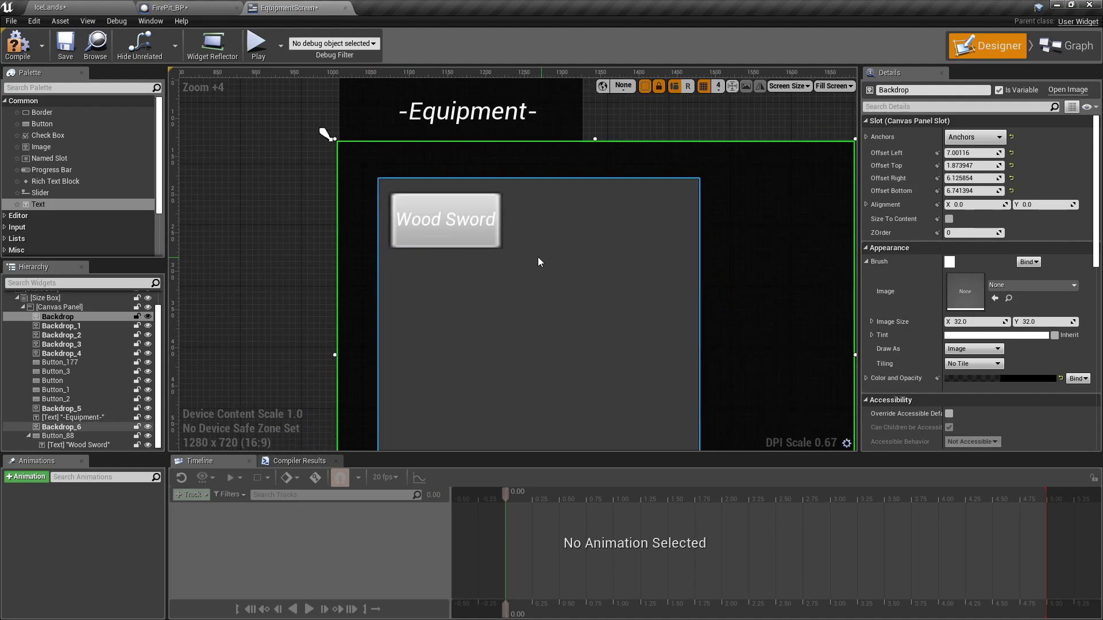
Step: Duplicate the Wood Sword button and drag the copy below it
right_click(464, 241)
left_click(518, 293)
scroll(318, 268, "down", 5)
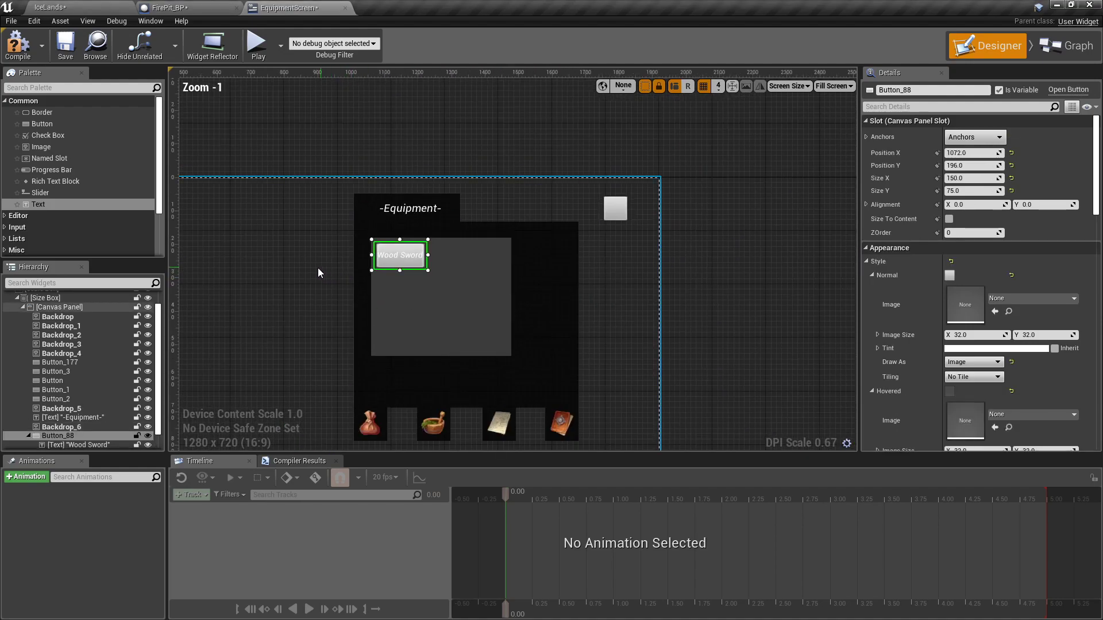
right_click_drag(318, 268, 411, 207)
left_click_drag(340, 199, 702, 297)
scroll(699, 269, "up", 9)
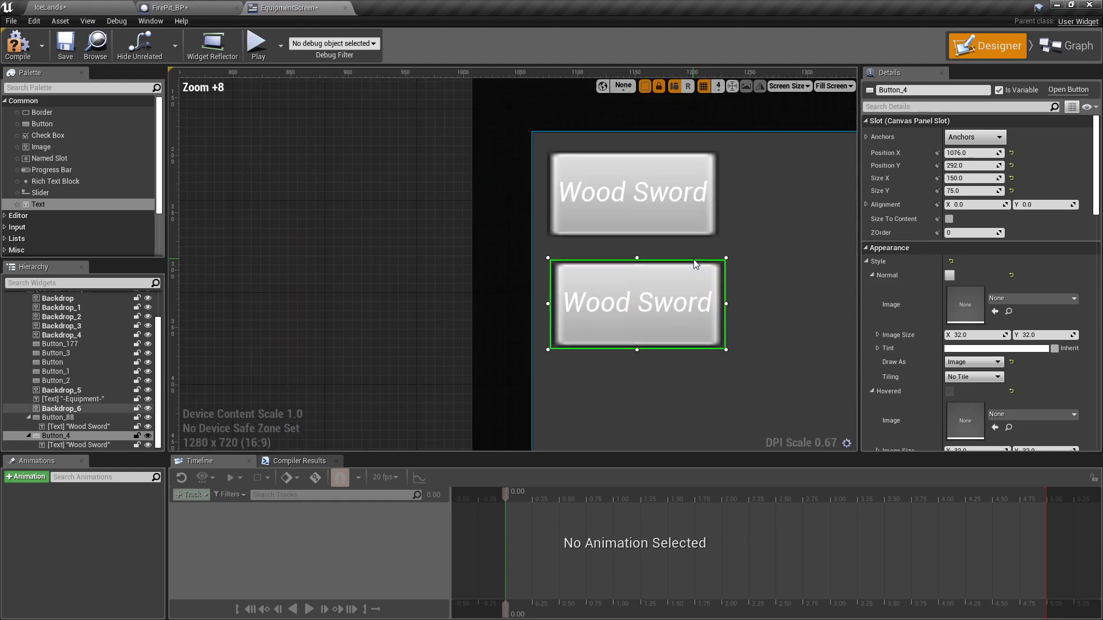
scroll(694, 260, "up", 3)
Step: Set the lower button's Position X to 1072
left_click(665, 211)
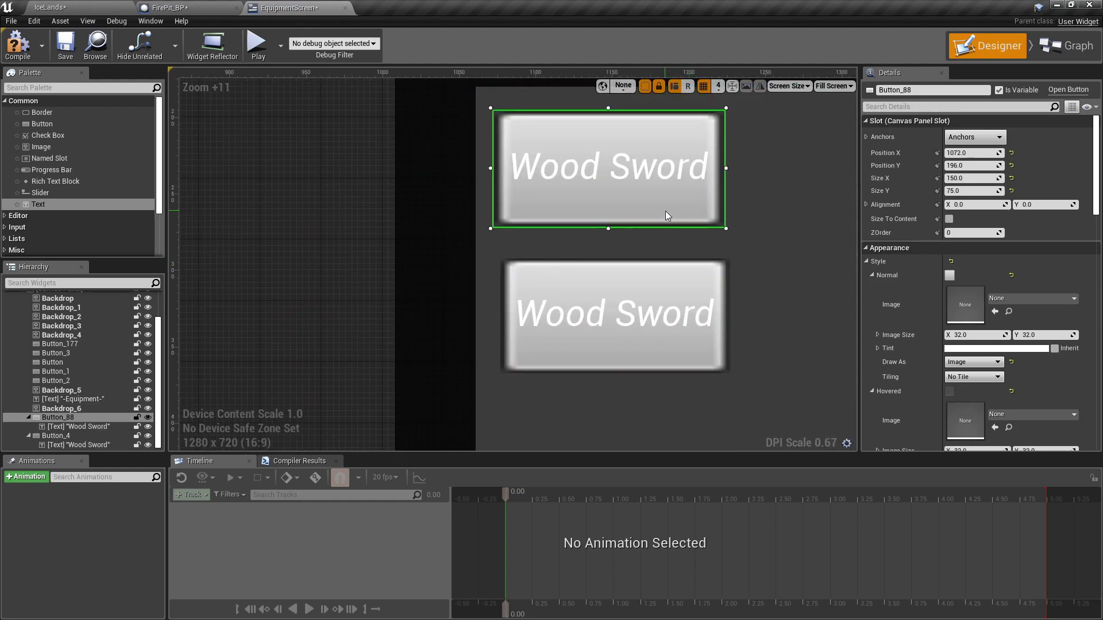
left_click(692, 340)
left_click(983, 152)
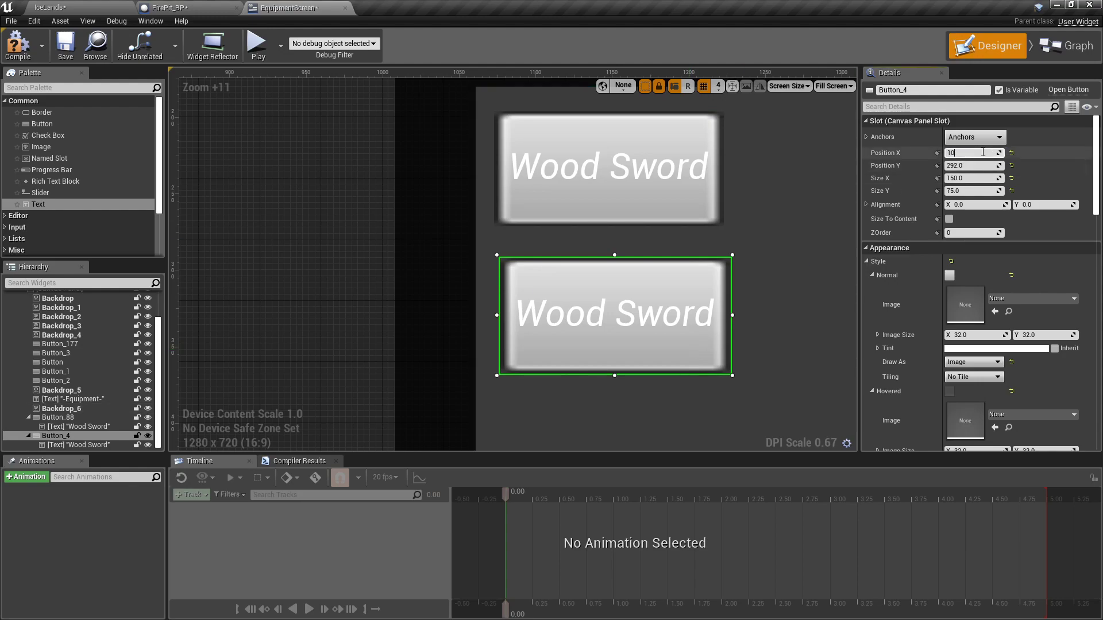
type("1072")
key("Return")
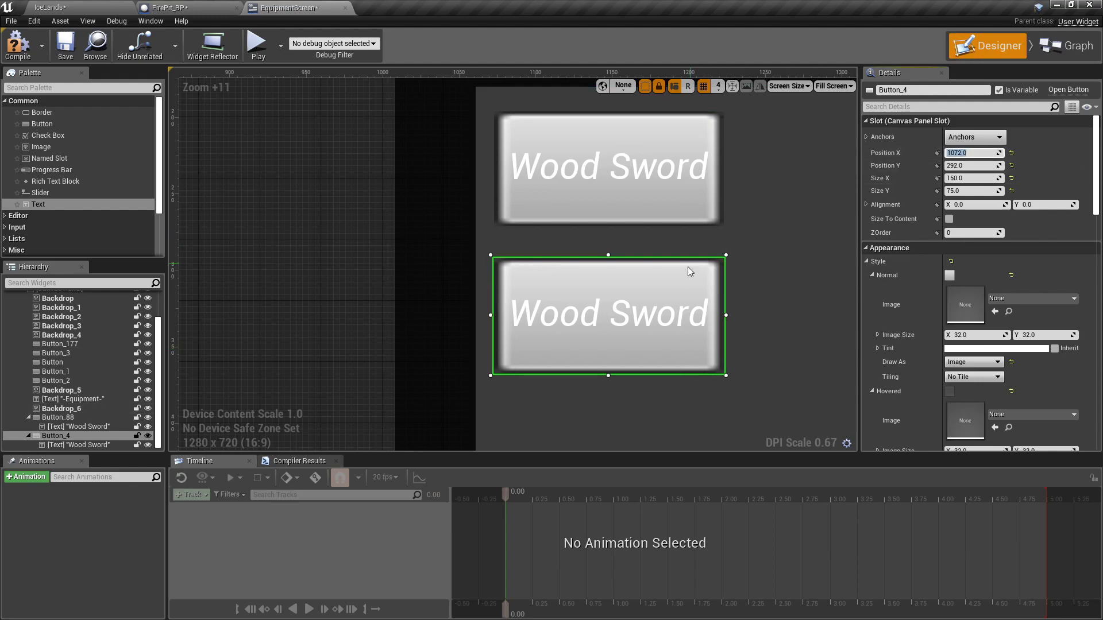
Step: Change the copy's label text to 'Iron Sword'
left_click(669, 315)
left_click(951, 201)
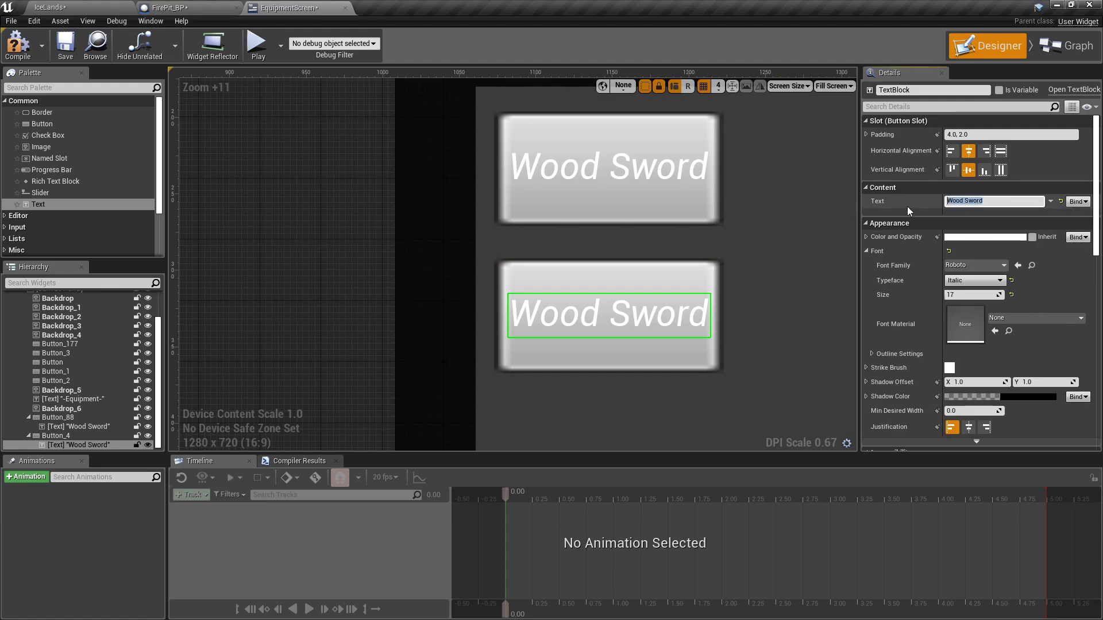
type("Iron Sword")
scroll(798, 260, "down", 4)
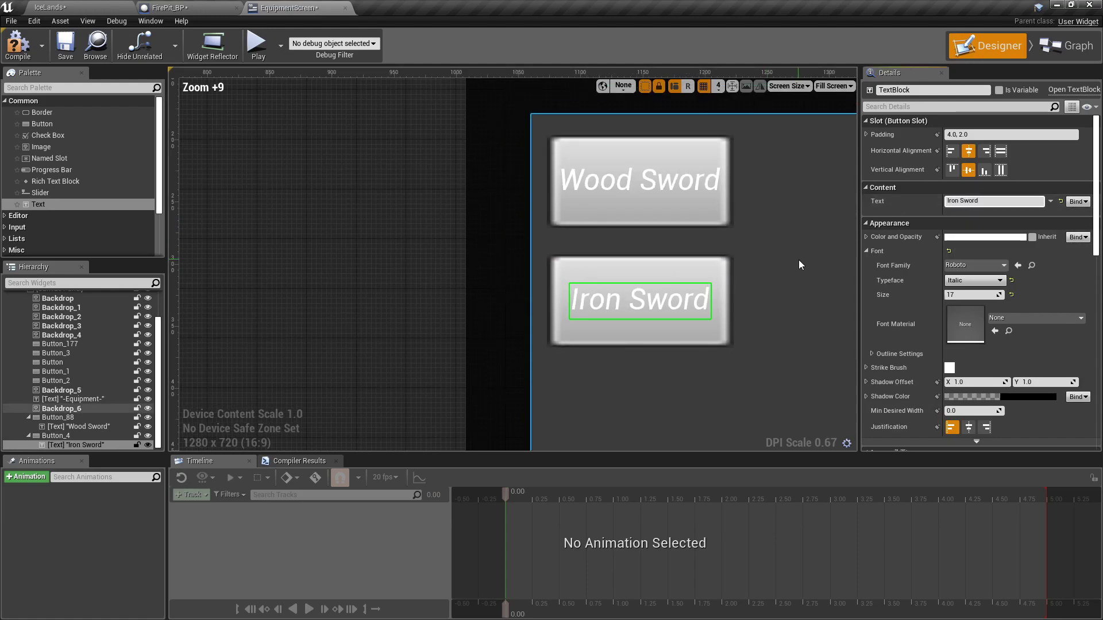
scroll(689, 222, "down", 3)
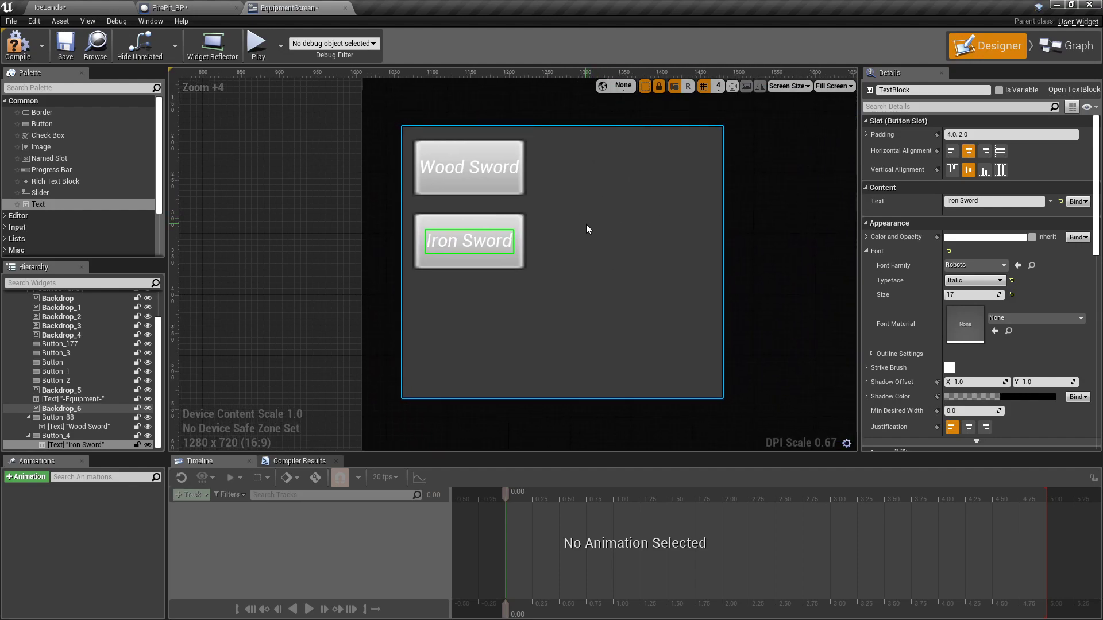
scroll(625, 259, "down", 2)
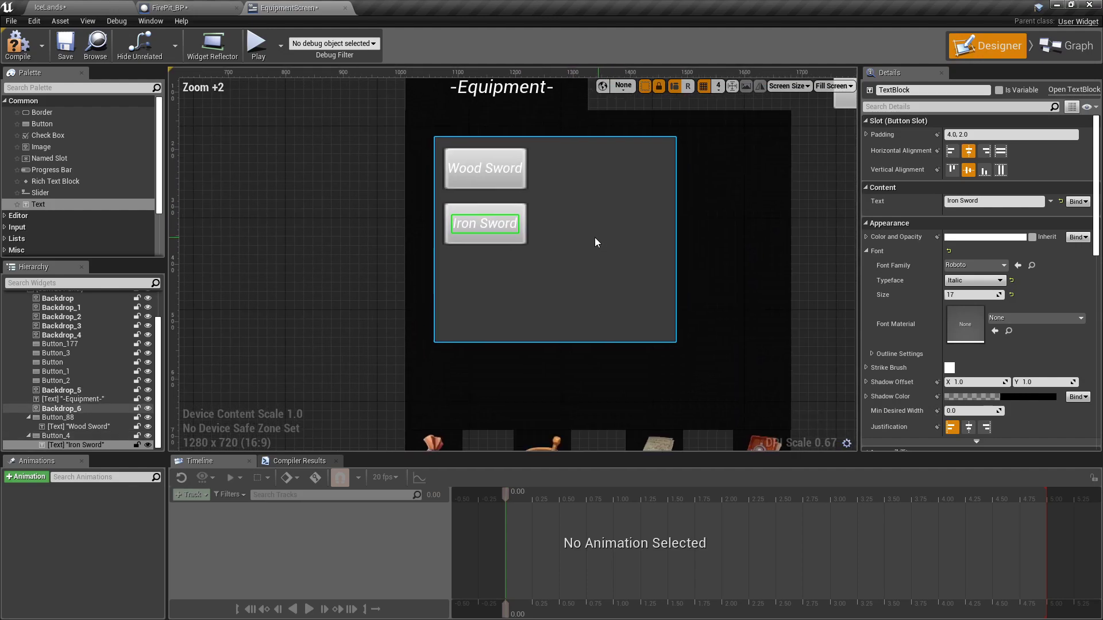
Step: Duplicate Iron Sword, place the copy below it, and set its Position X to 1072
right_click(524, 240)
left_click(577, 294)
scroll(344, 246, "down", 3)
right_click_drag(338, 250, 634, 250)
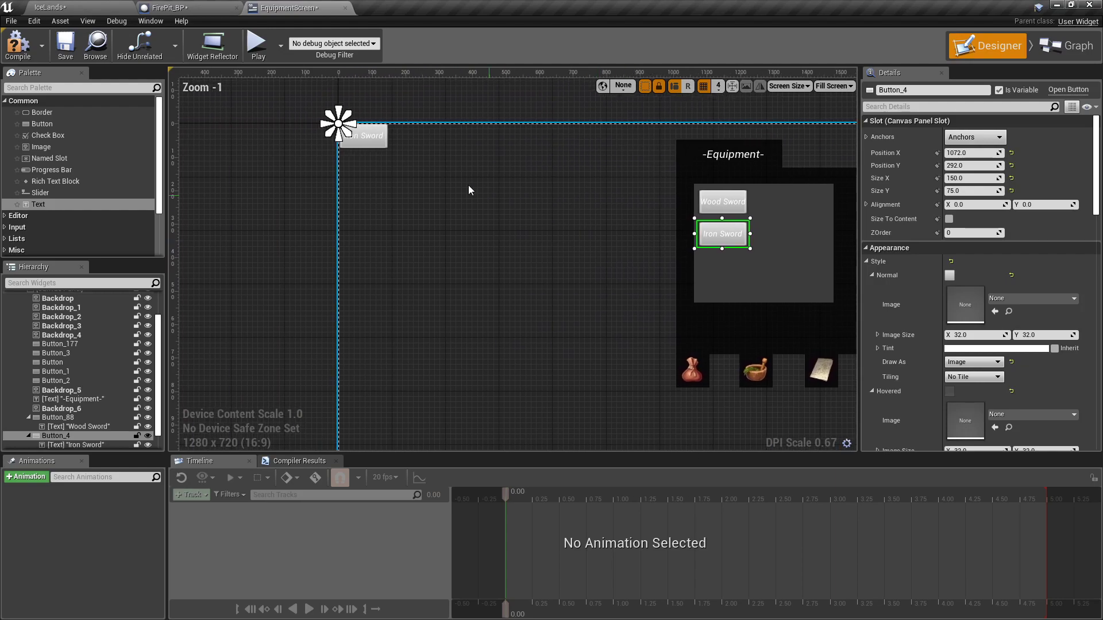
left_click_drag(384, 146, 743, 274)
left_click(745, 247)
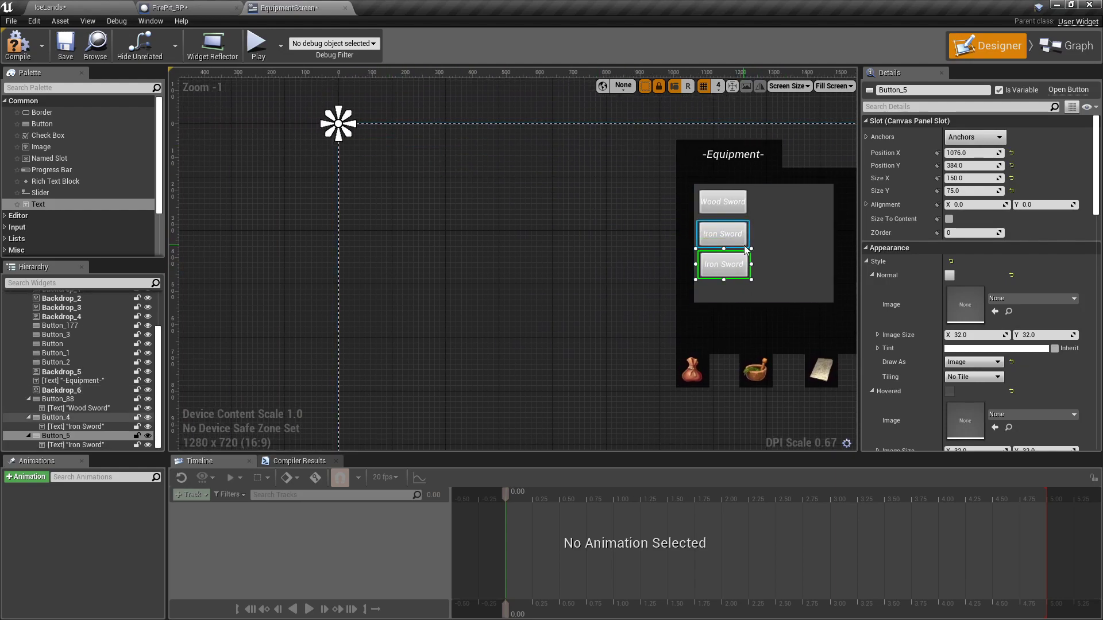
left_click(742, 271)
left_click(979, 152)
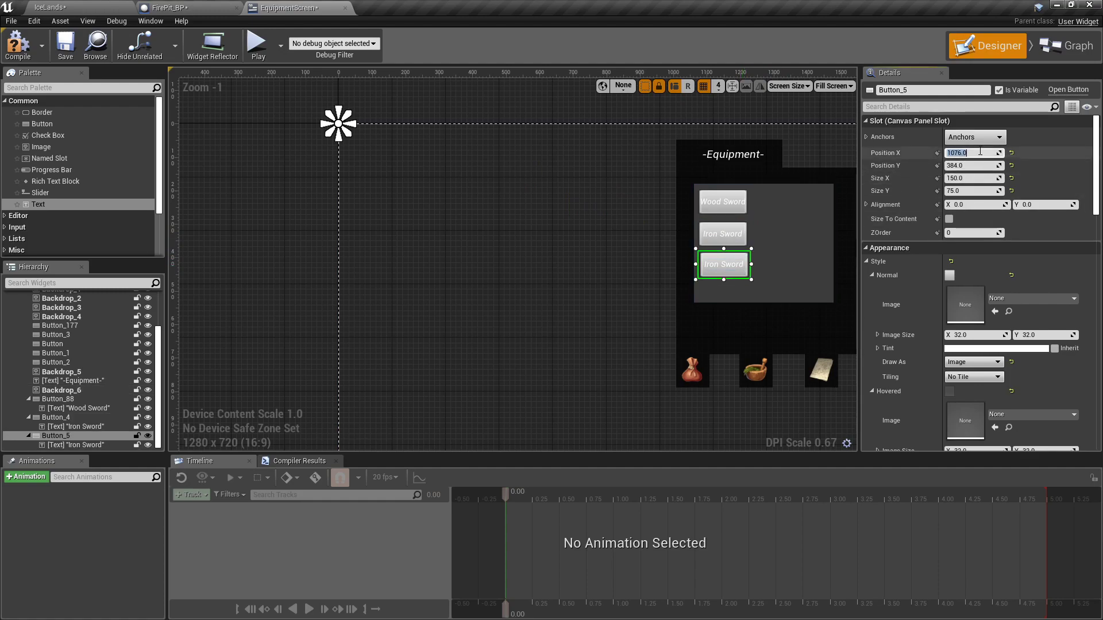
type("10")
key("Return")
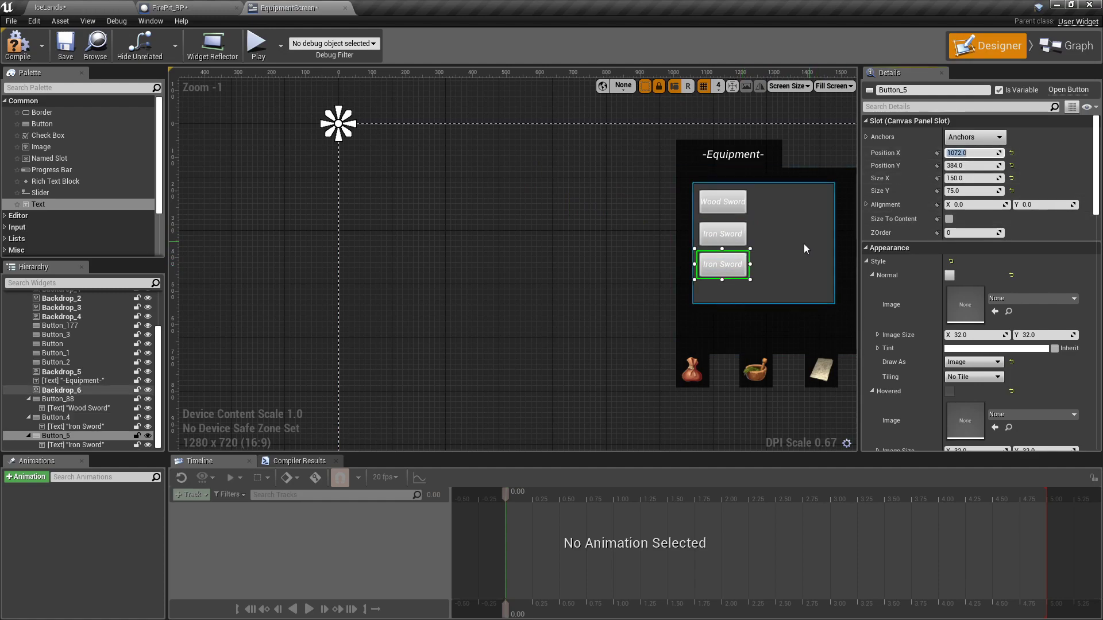
Step: Relabel the new button 'Steel Sword'
scroll(787, 253, "up", 5)
left_click(622, 254)
left_click(988, 201)
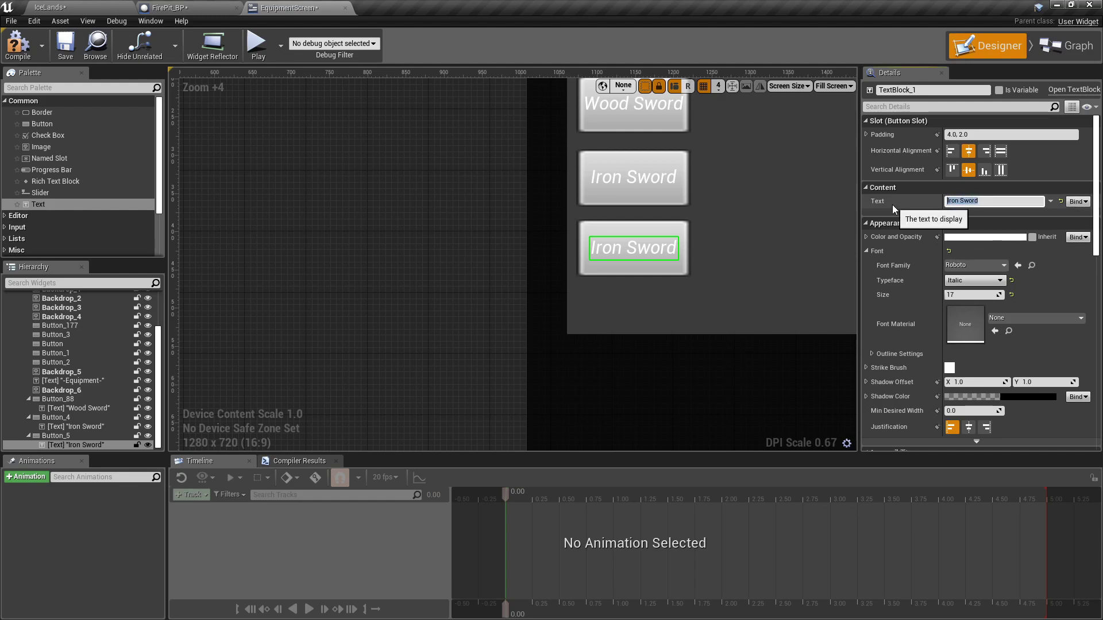
type("Steel Sword")
key("Return")
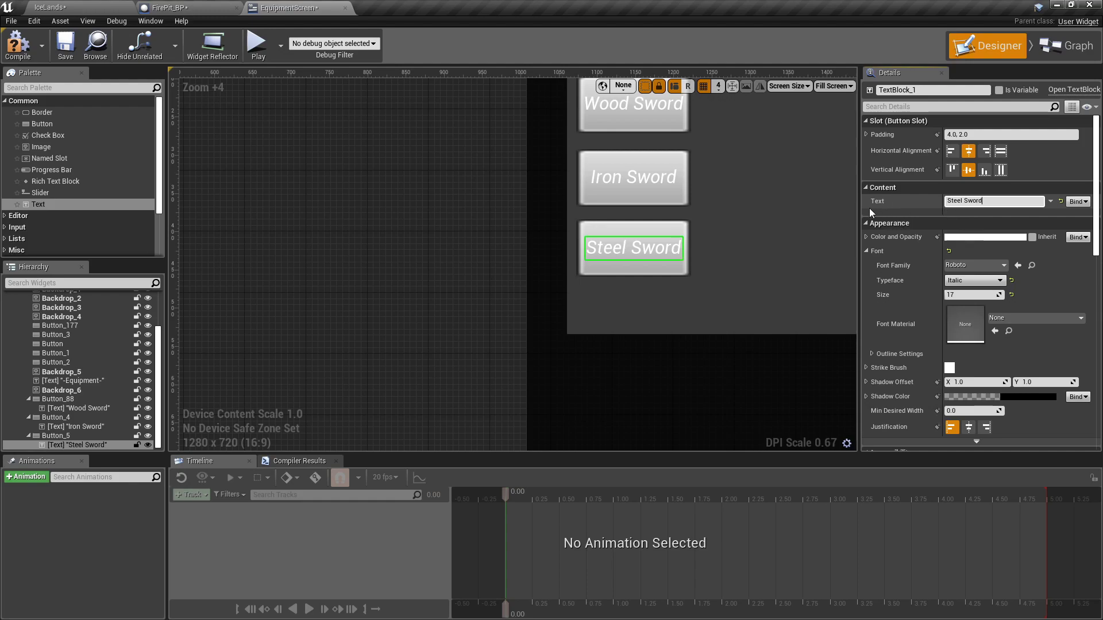
Step: Nudge Iron Sword and Steel Sword upward to even the spacing
scroll(684, 233, "down", 3)
right_click_drag(685, 233, 627, 260)
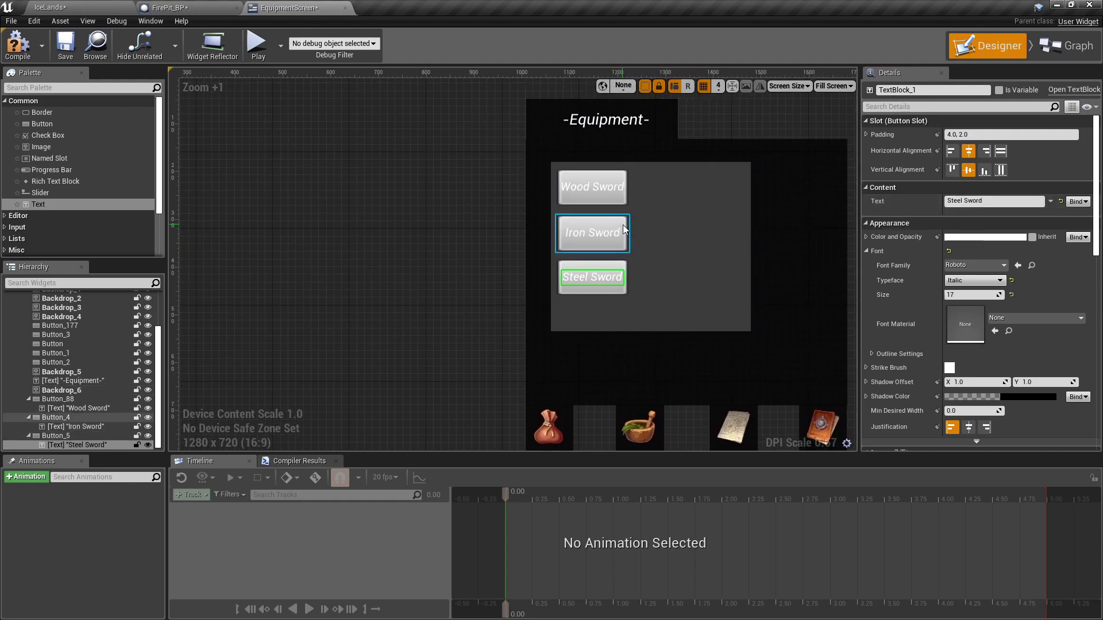
left_click(624, 229)
scroll(638, 214, "up", 6)
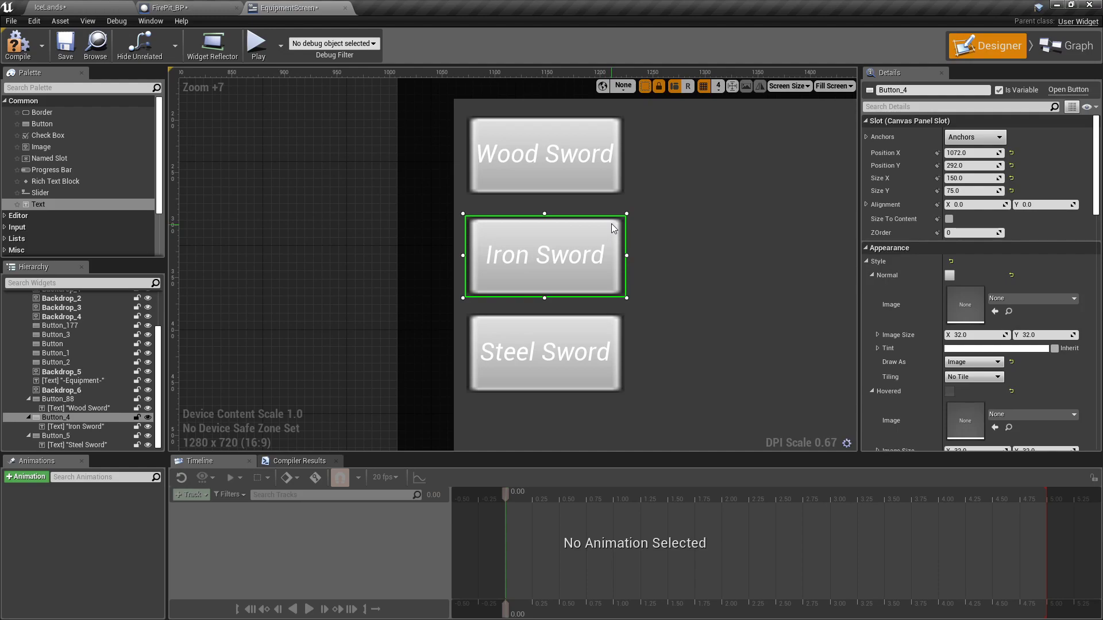
left_click_drag(611, 223, 614, 217)
left_click(616, 324)
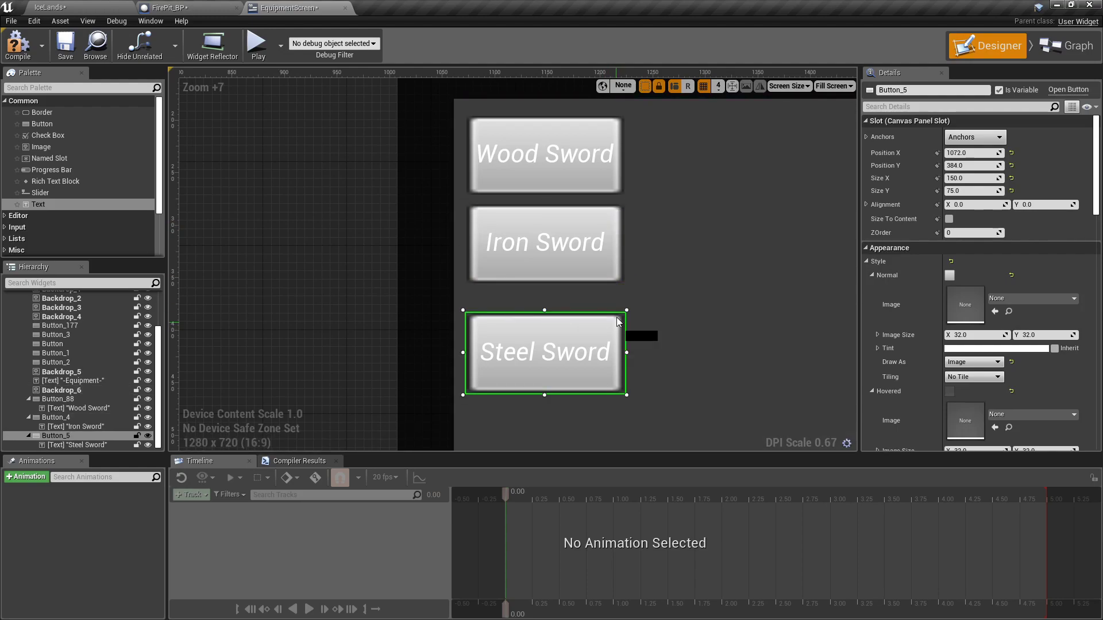
left_click_drag(617, 322, 617, 306)
scroll(681, 304, "down", 4)
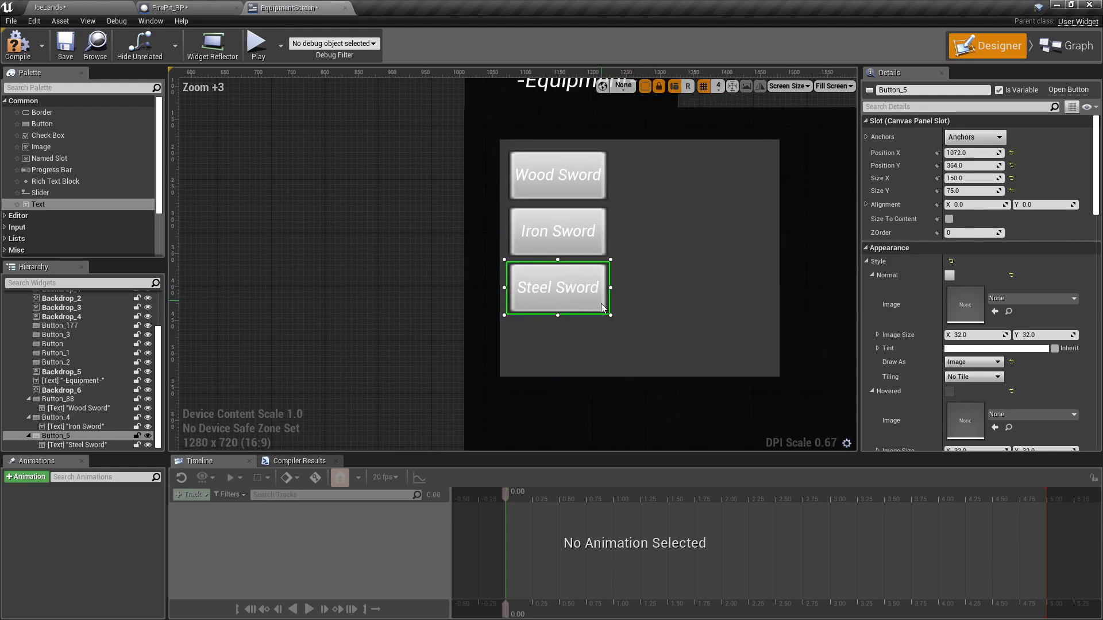
Step: Duplicate Steel Sword and place the copy below it
right_click(602, 307)
left_click(632, 360)
scroll(463, 305, "down", 5)
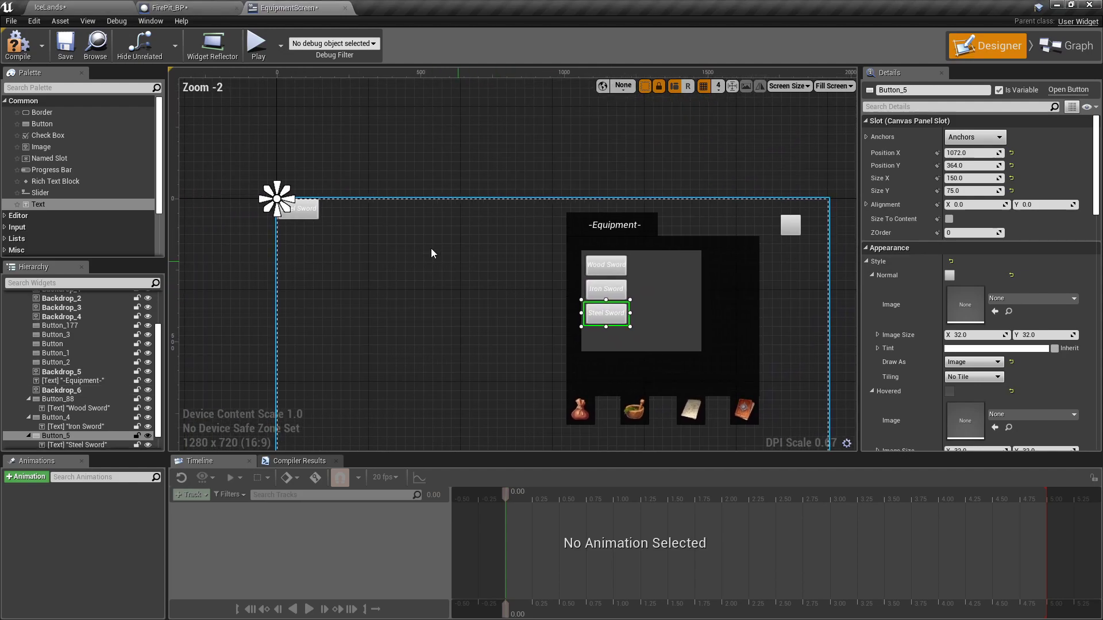
left_click_drag(614, 319, 623, 346)
scroll(622, 347, "up", 8)
Step: Relabel the bottom button 'Dragon Blade'
left_click(631, 299)
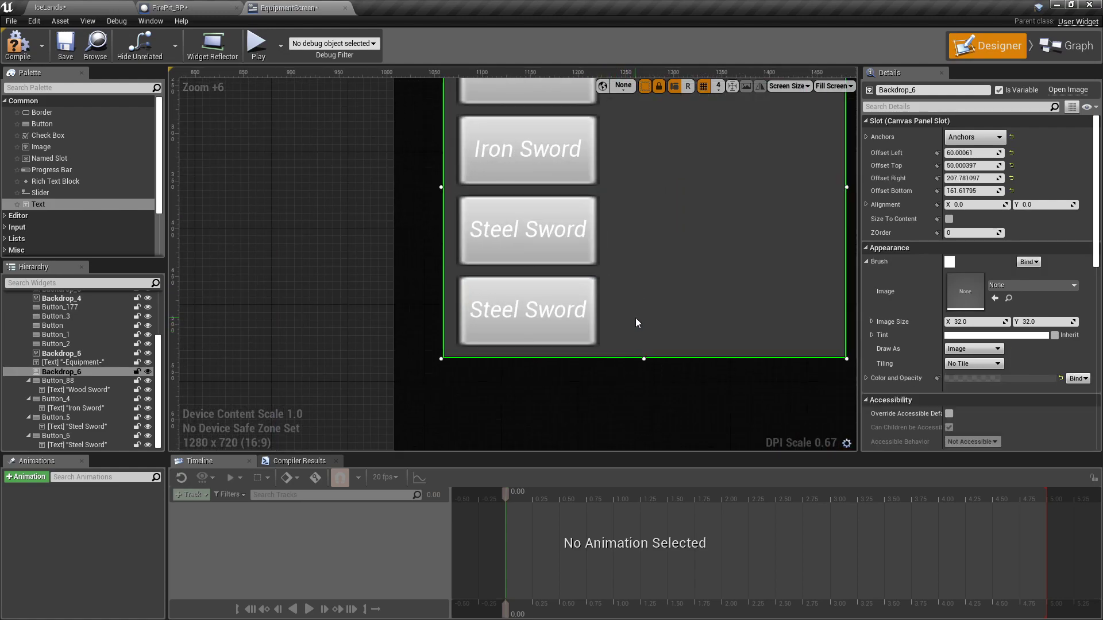
scroll(619, 312, "down", 2)
left_click(597, 300)
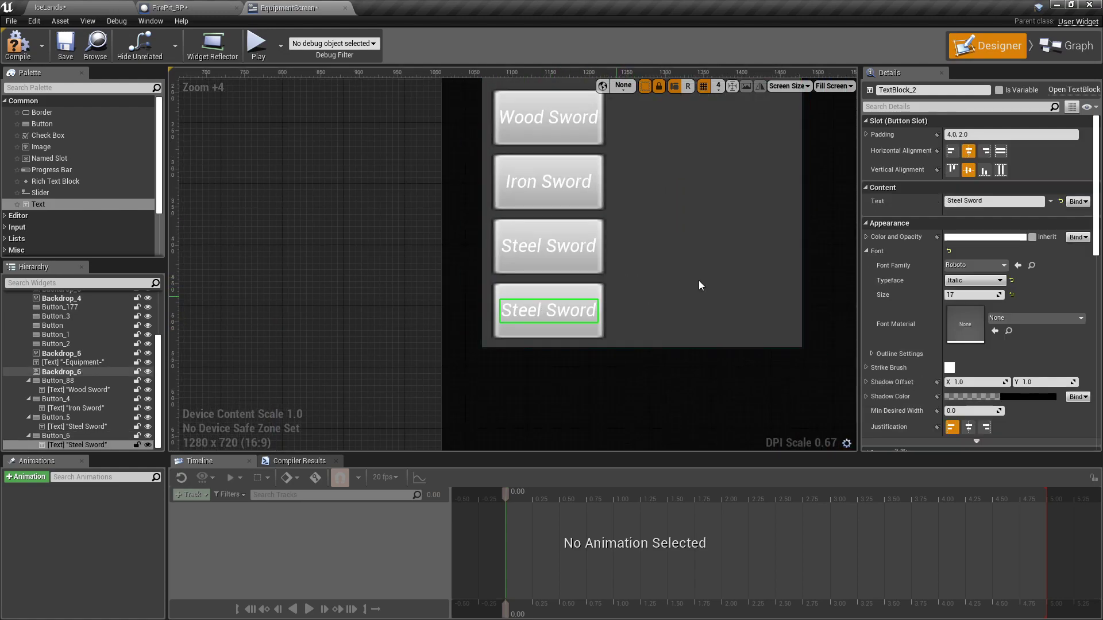
left_click(977, 201)
type("Dragon Blade")
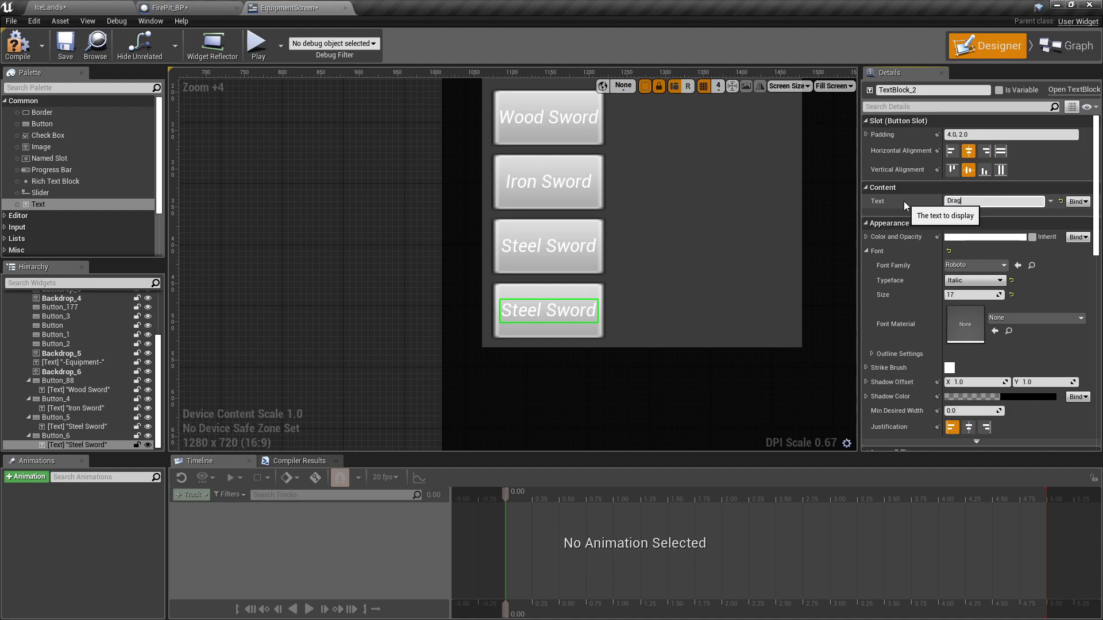
key("Return")
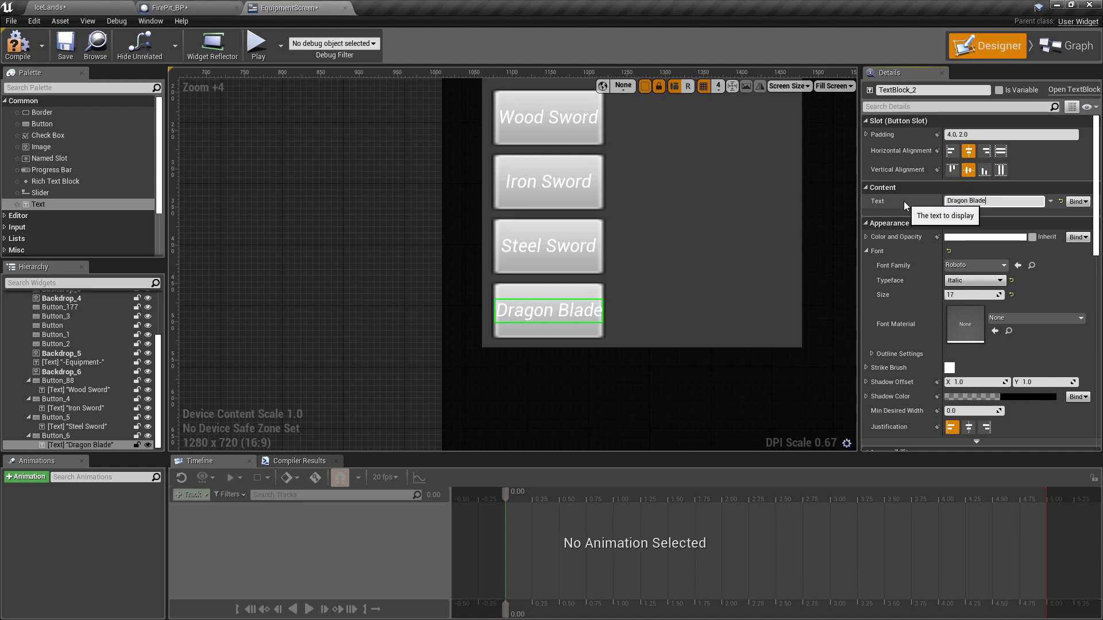
Step: Narrow the grey backdrop's right edge to fit the button column
scroll(591, 212, "down", 4)
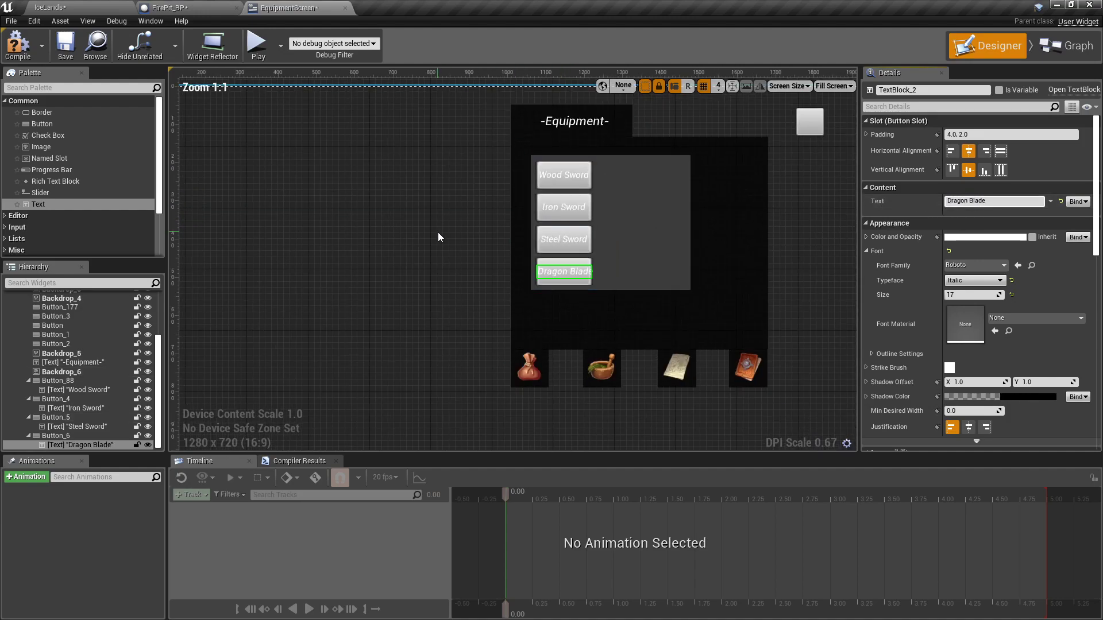
left_click(667, 207)
left_click(664, 205)
left_click_drag(691, 222, 602, 220)
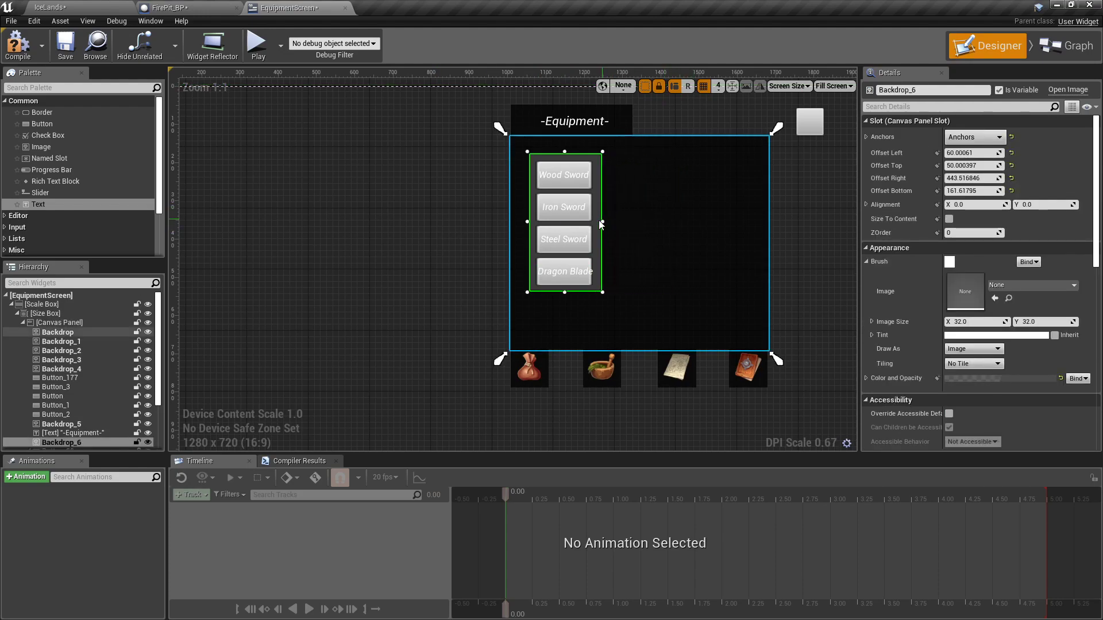
left_click(418, 243)
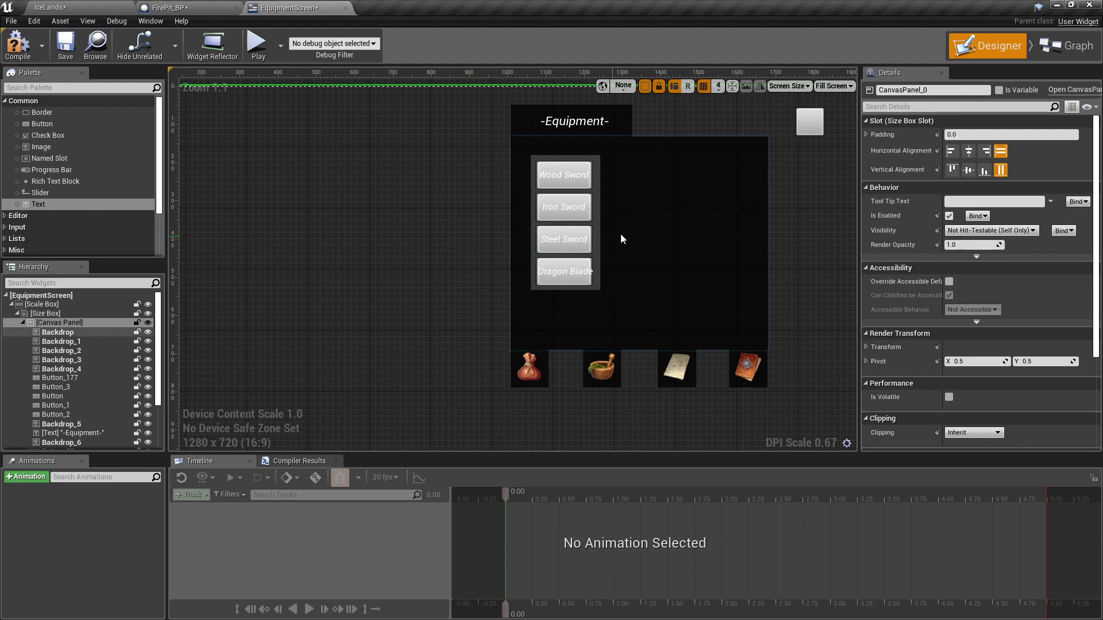
left_click(596, 203)
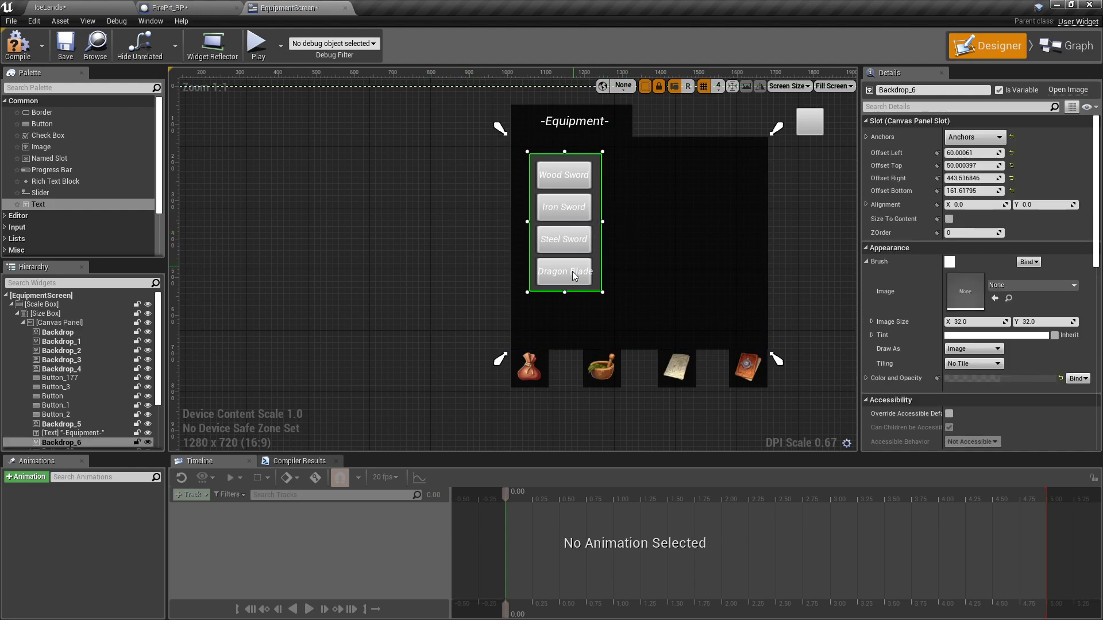
Step: Duplicate the grey backdrop, place the copy right of the sword buttons, and compile
right_click(596, 202)
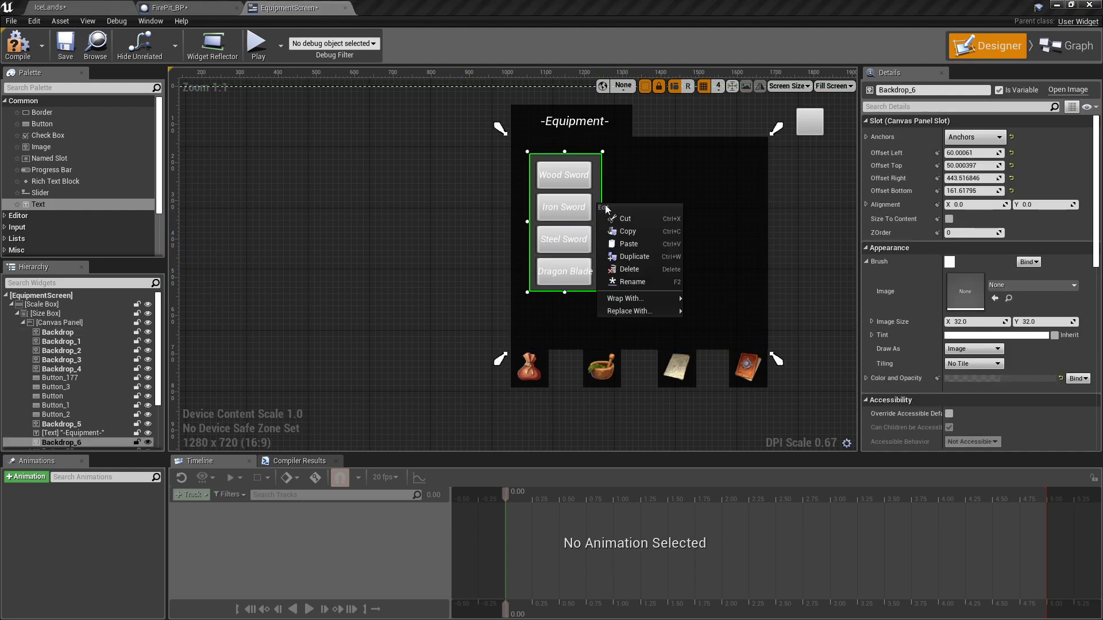
left_click(642, 257)
left_click_drag(516, 197, 670, 217)
scroll(691, 218, "up", 4)
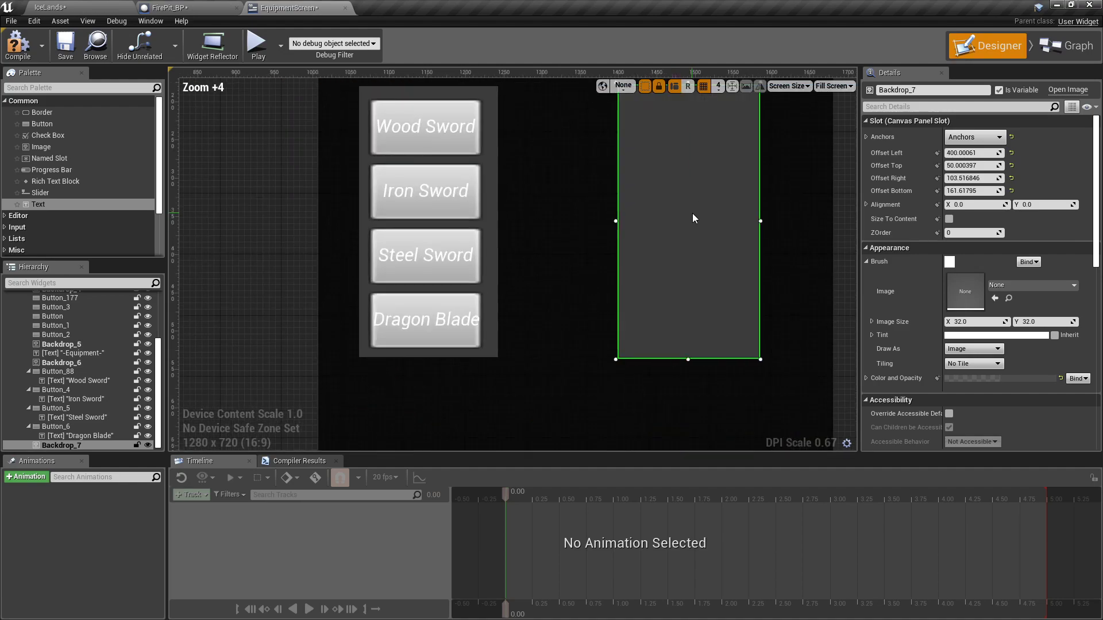
scroll(680, 202, "down", 2)
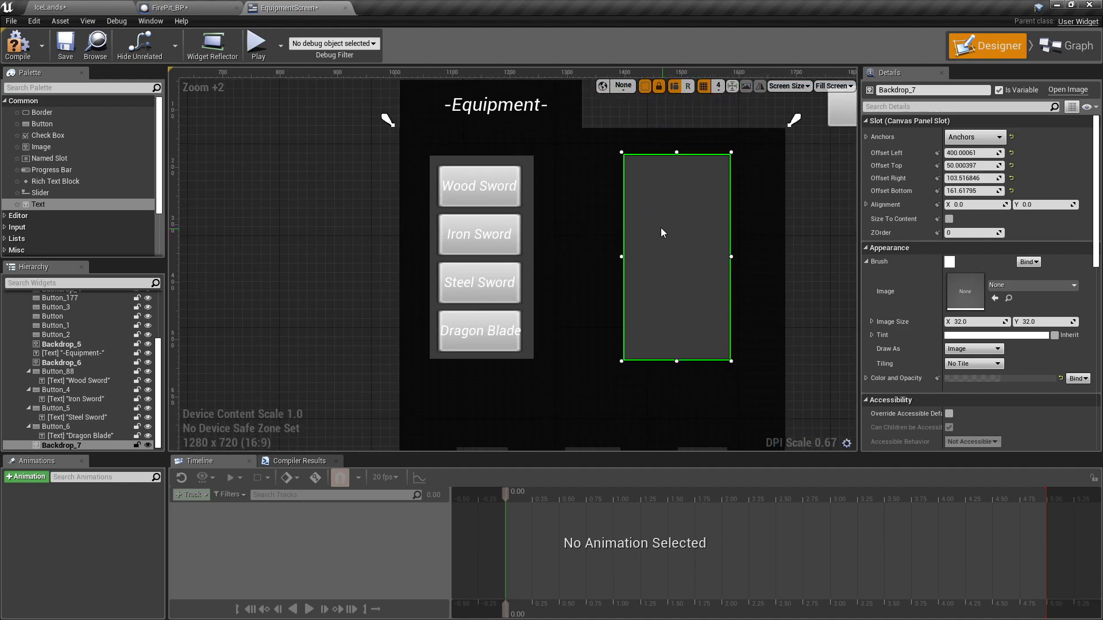
left_click(17, 50)
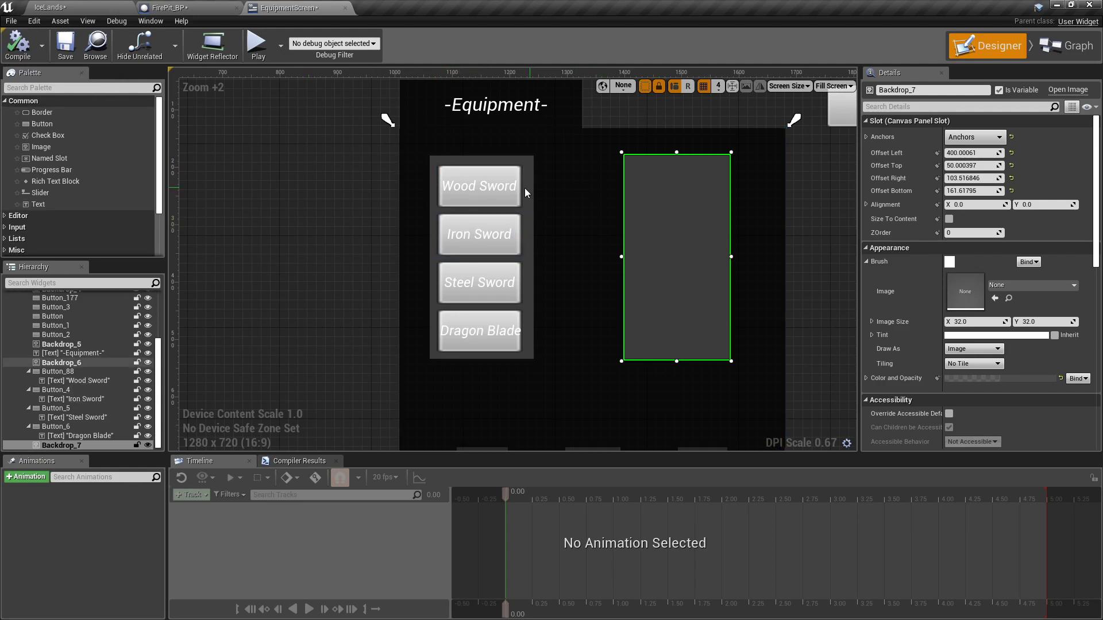
left_click(507, 203)
Step: Duplicate Wood Sword into the right-hand column and relabel it 'Wood Shield'
right_click(507, 203)
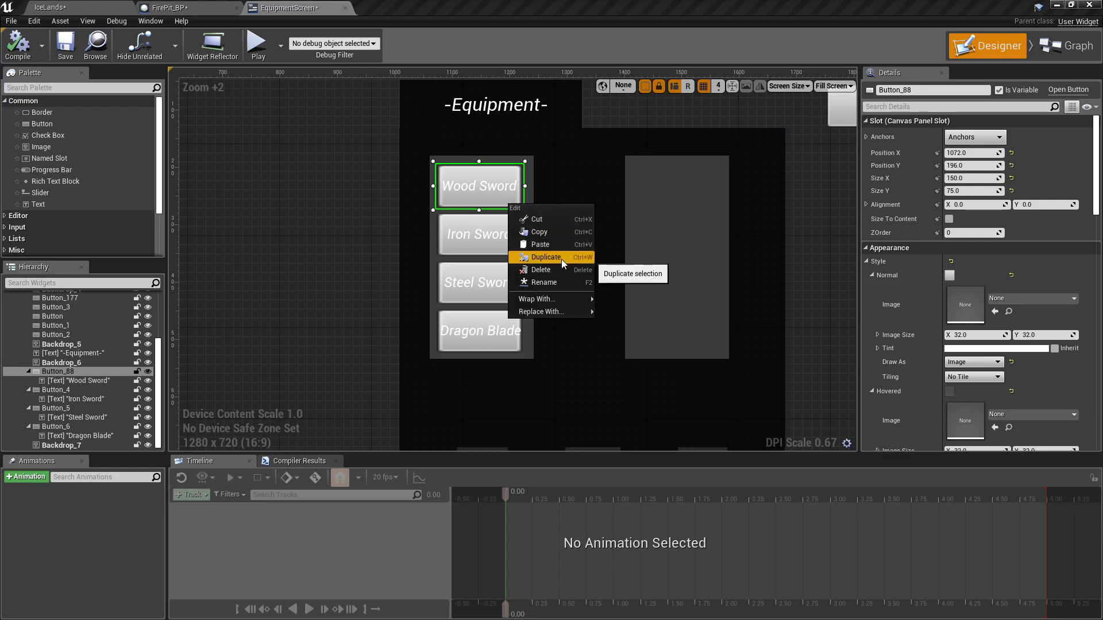
left_click(560, 257)
scroll(464, 239, "down", 5)
right_click_drag(434, 223, 513, 222)
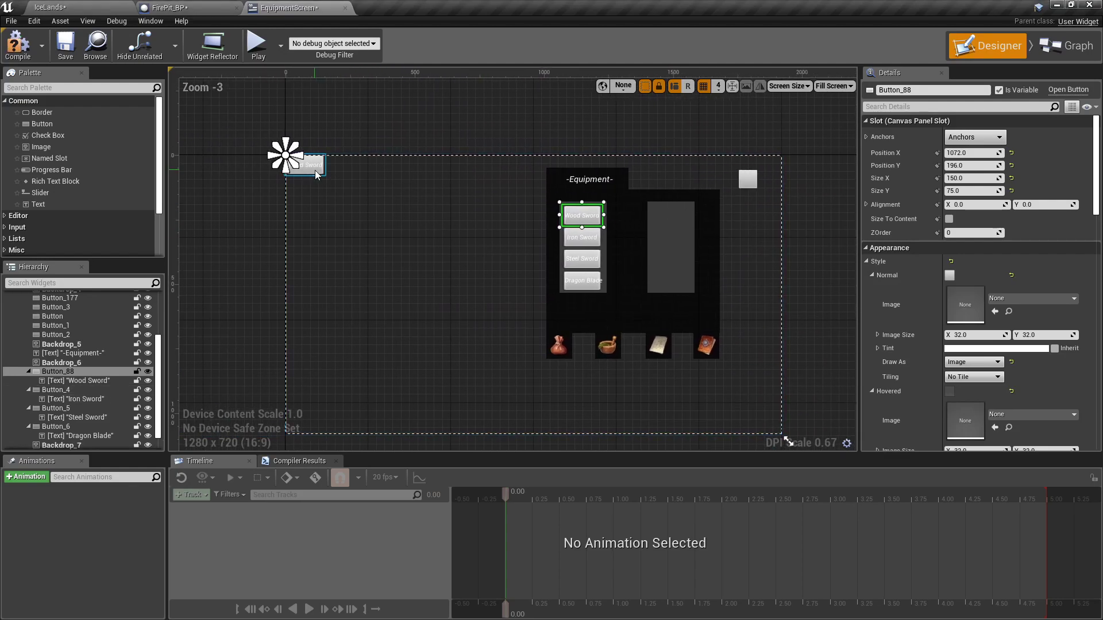
left_click_drag(314, 176, 678, 226)
scroll(678, 226, "up", 7)
left_click(649, 186)
scroll(649, 186, "down", 4)
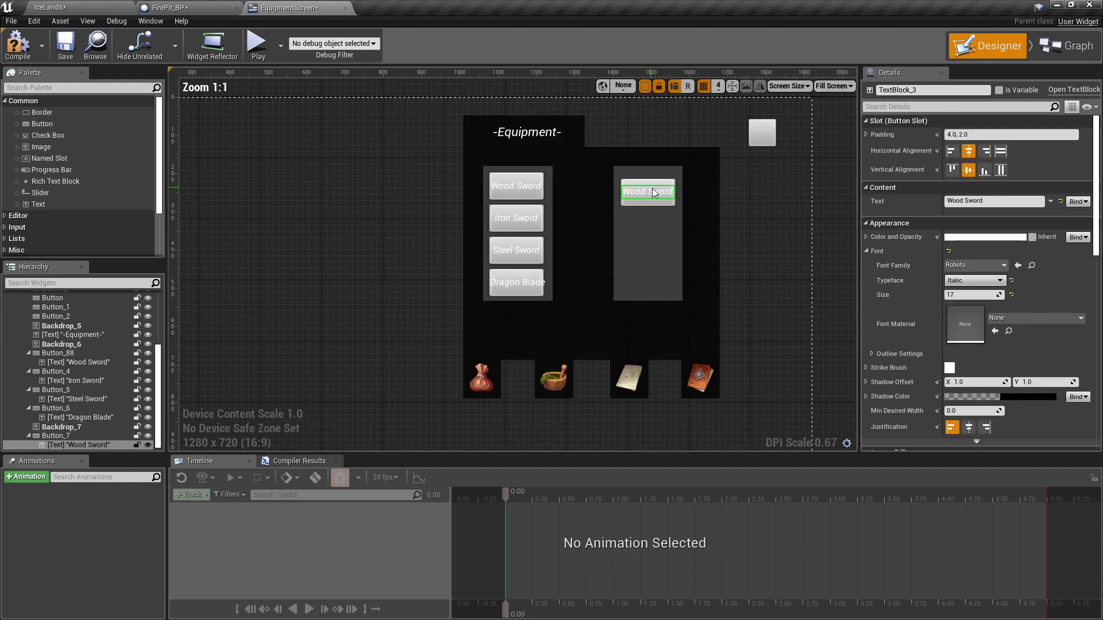
left_click(976, 201)
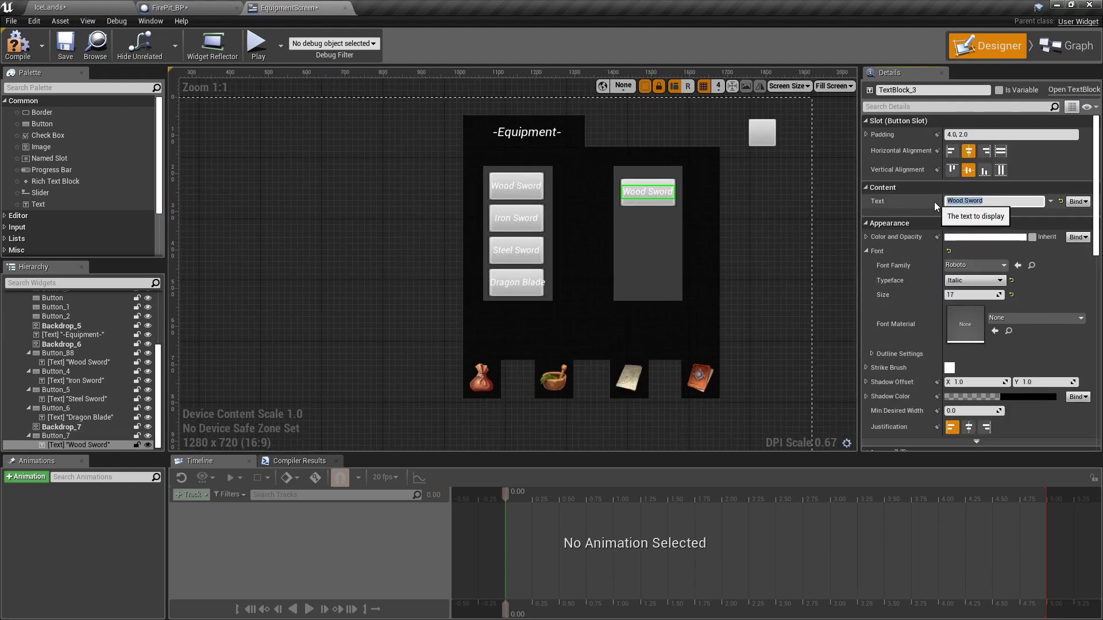
key("End")
key("BackSpace")
key("BackSpace")
key("BackSpace")
key("BackSpace")
type("hield")
Step: Duplicate Wood Shield below itself and relabel the copy 'Iron Shield'
scroll(705, 195, "up", 2)
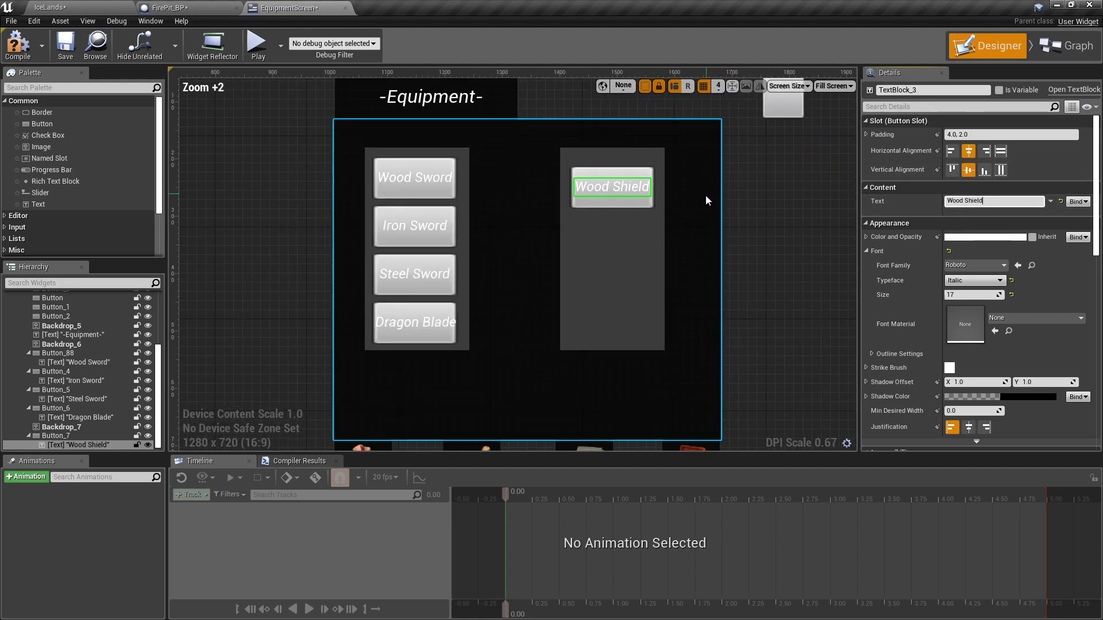
scroll(705, 195, "up", 4)
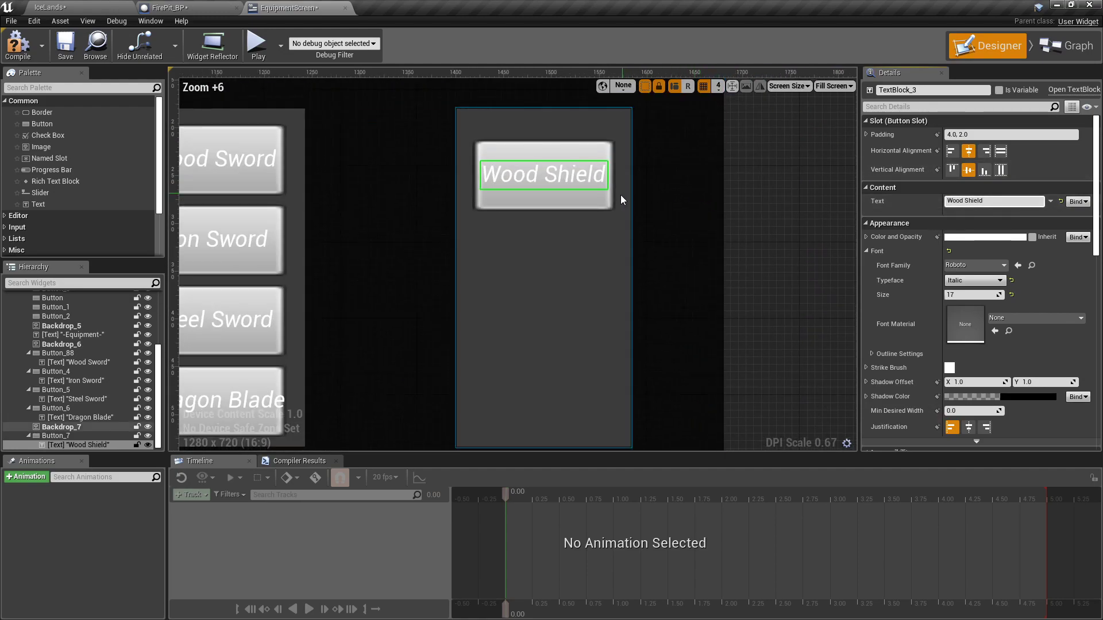
scroll(591, 204, "down", 4)
right_click(580, 207)
left_click(632, 262)
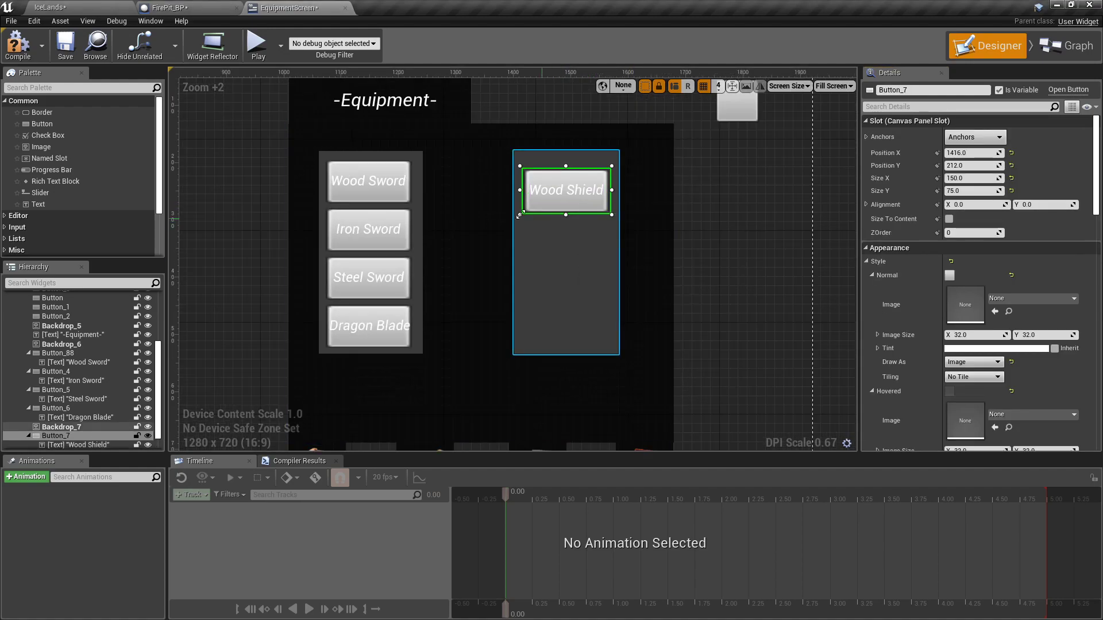
scroll(409, 219, "down", 3)
right_click_drag(408, 220, 645, 227)
left_click_drag(290, 154, 764, 277)
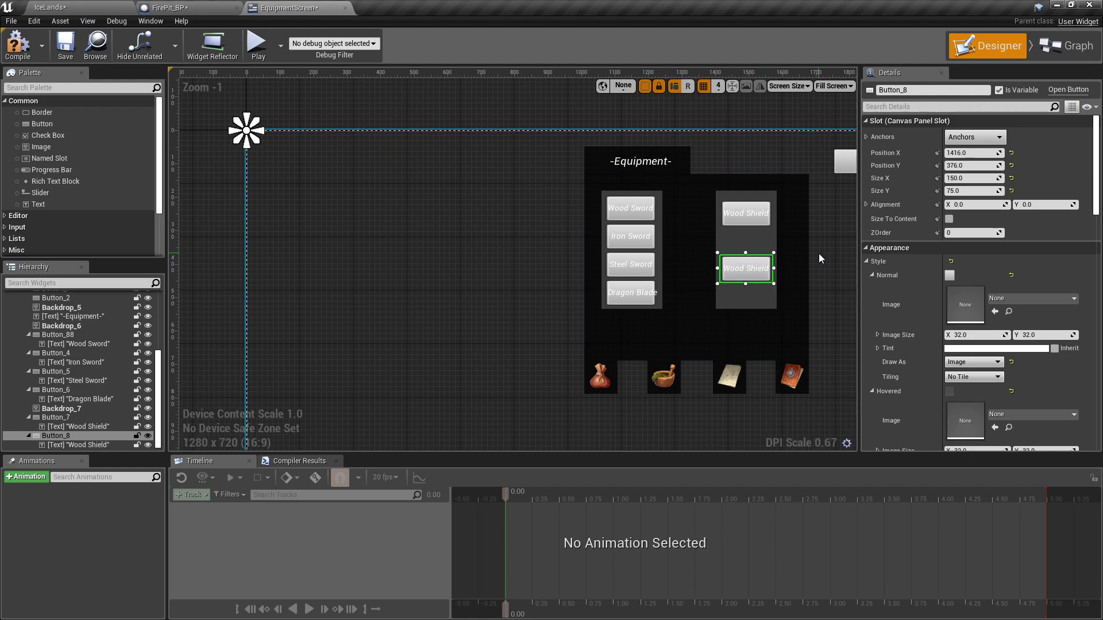
left_click(745, 268)
left_click(991, 199)
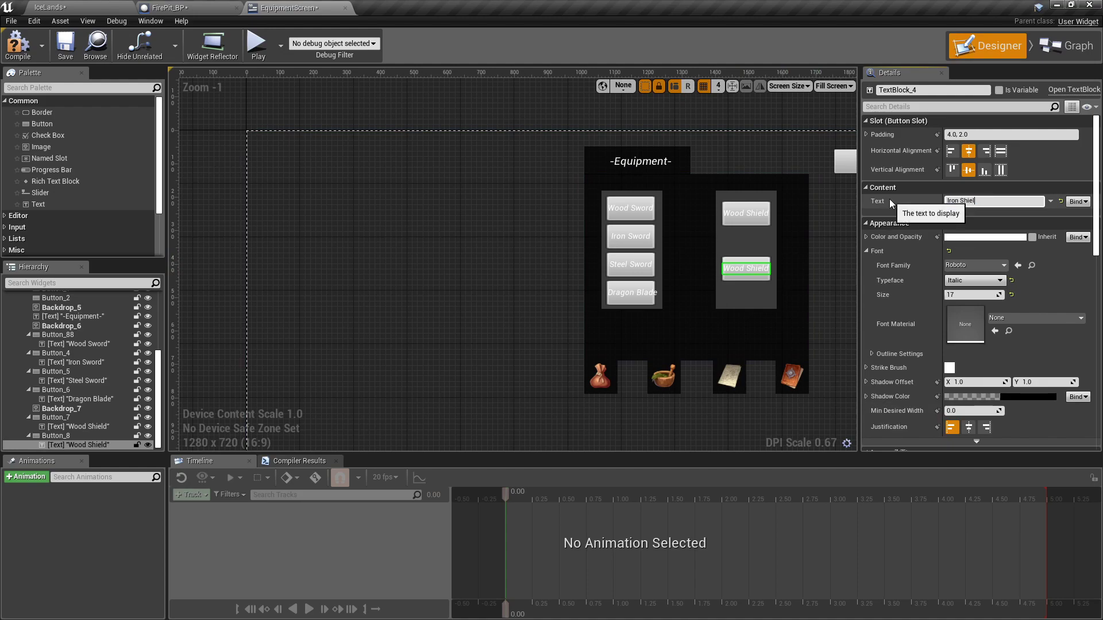
scroll(835, 254, "up", 3)
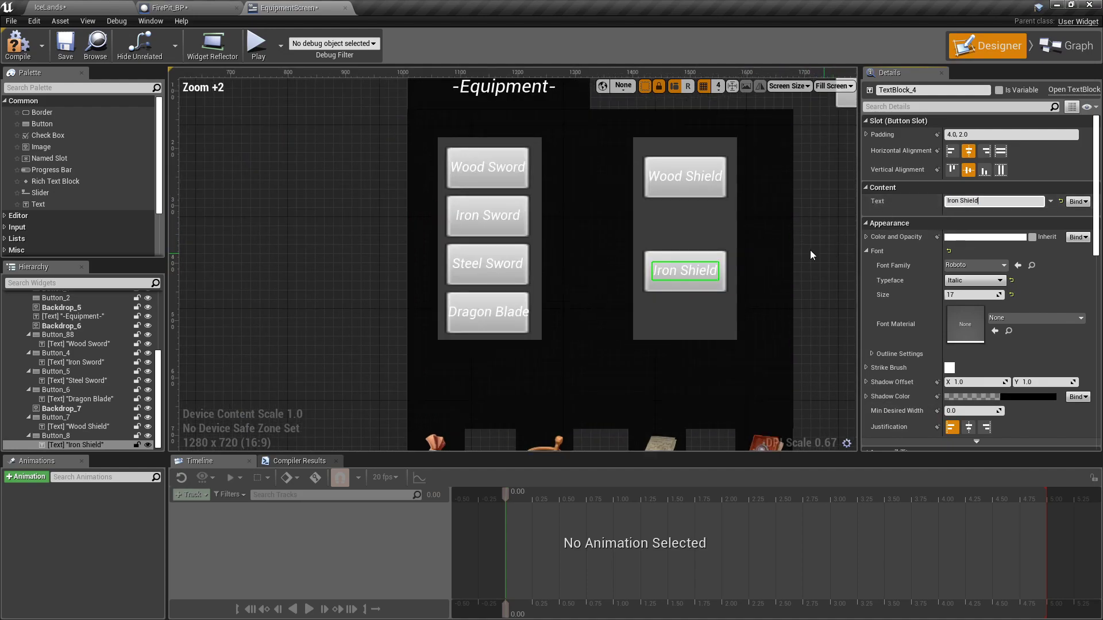
Step: Nudge the Wood Shield button slightly lower
left_click(713, 197)
left_click_drag(715, 193, 715, 198)
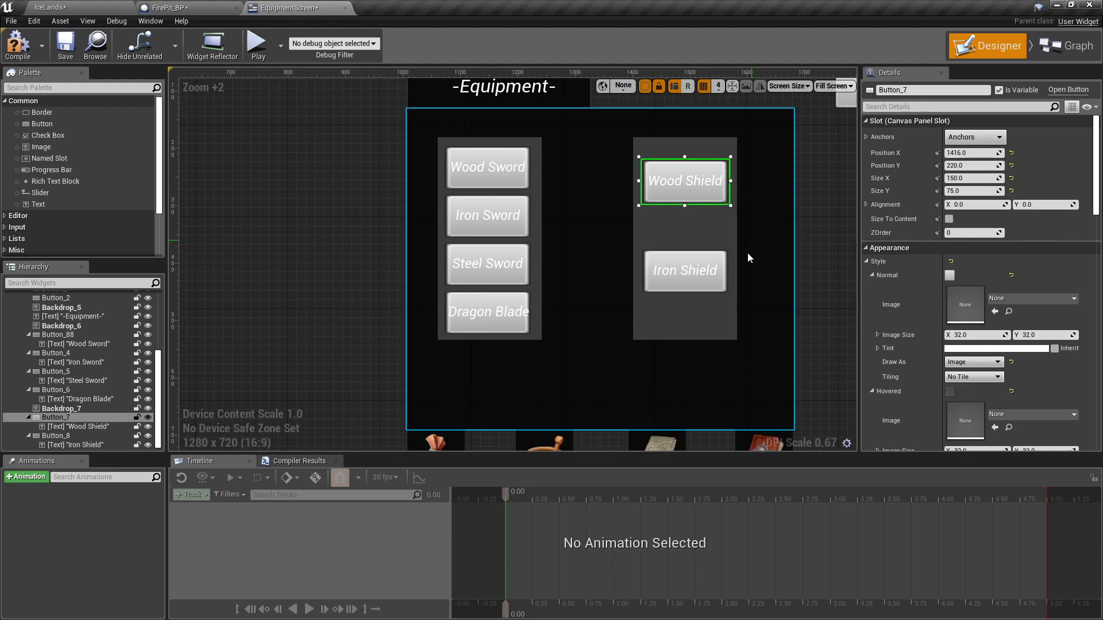
left_click(722, 287)
right_click_drag(780, 275, 766, 215)
Step: Duplicate the shield backdrop and reshape the copy into a wide strip beneath both button columns
left_click(649, 266)
right_click(649, 262)
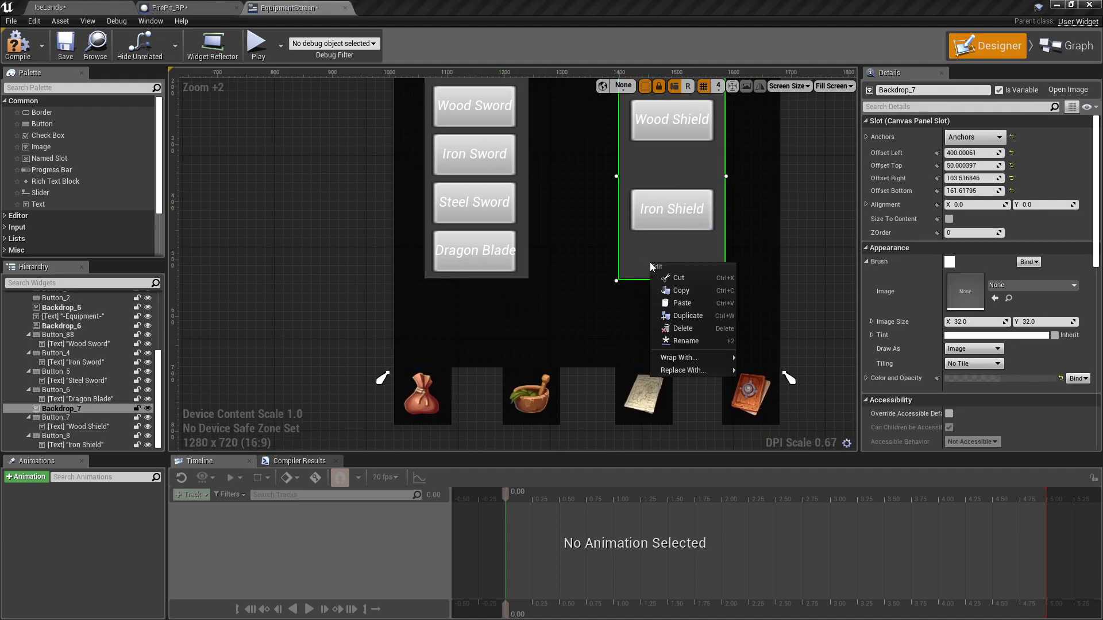
left_click(696, 317)
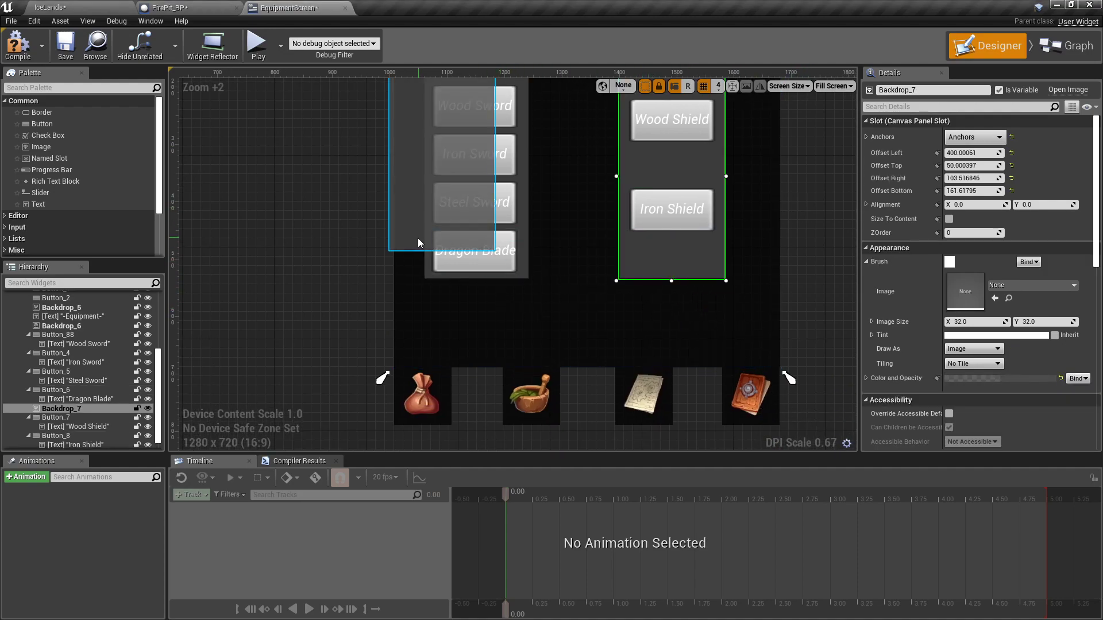
left_click_drag(406, 236, 267, 290)
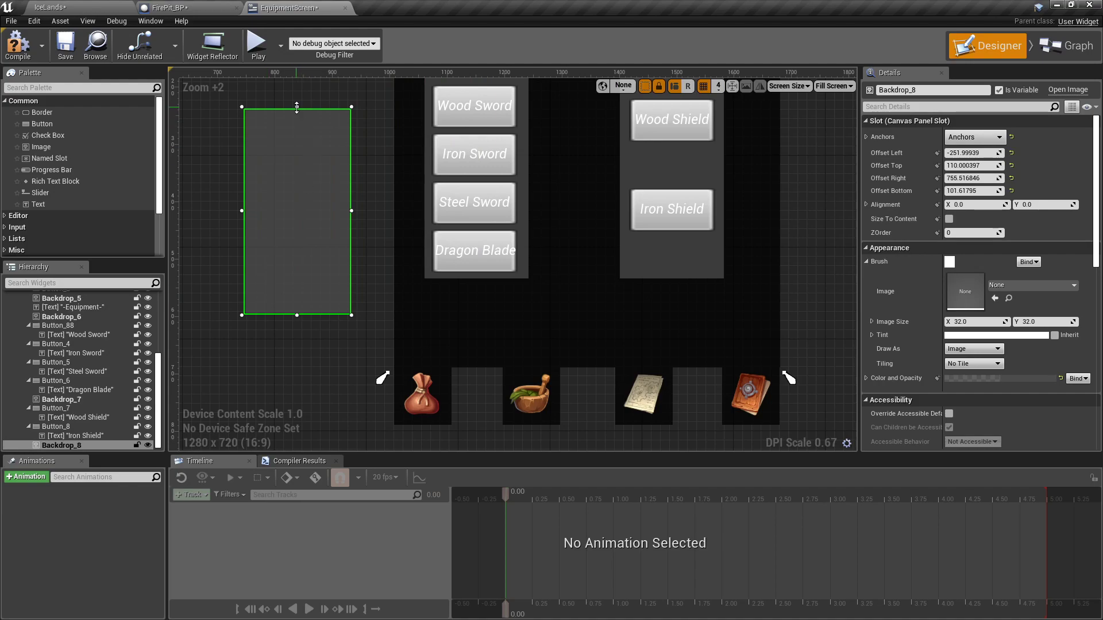
left_click_drag(296, 108, 296, 246)
left_click_drag(348, 279, 597, 280)
left_click_drag(509, 294, 668, 334)
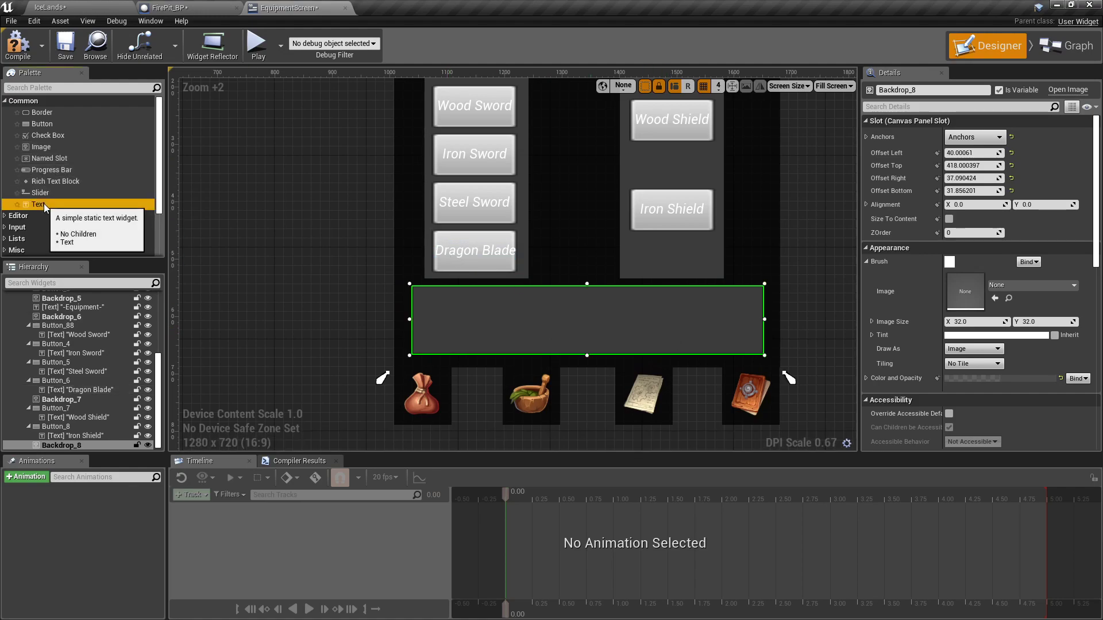
Step: Add a Text widget into the Backdrop_8 strip reading 'Weapon Level'
left_click_drag(40, 204, 470, 302)
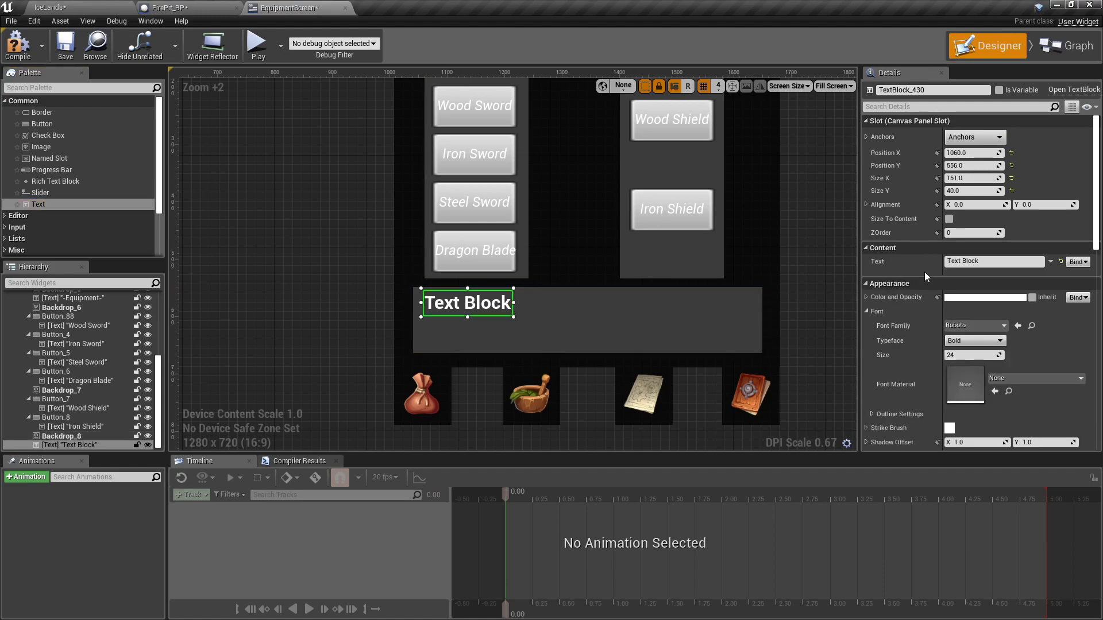
left_click(959, 261)
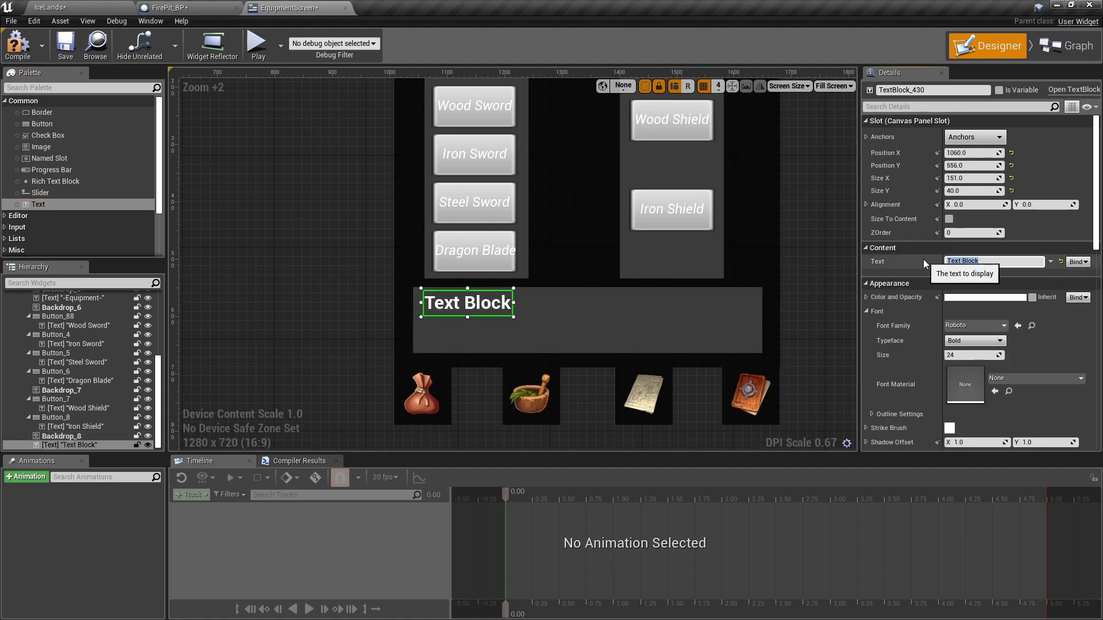
type("Weapon Level")
key("Return")
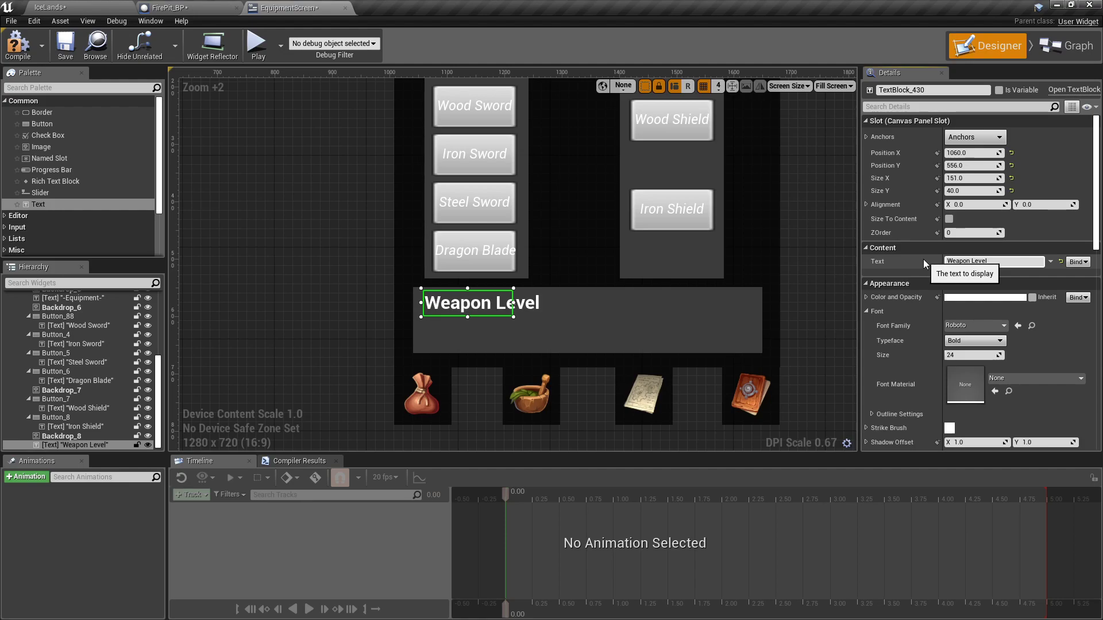
Step: Duplicate the label below Weapon Level and change its text to 'Armor Level'
right_click(461, 303)
scroll(499, 356, "down", 4)
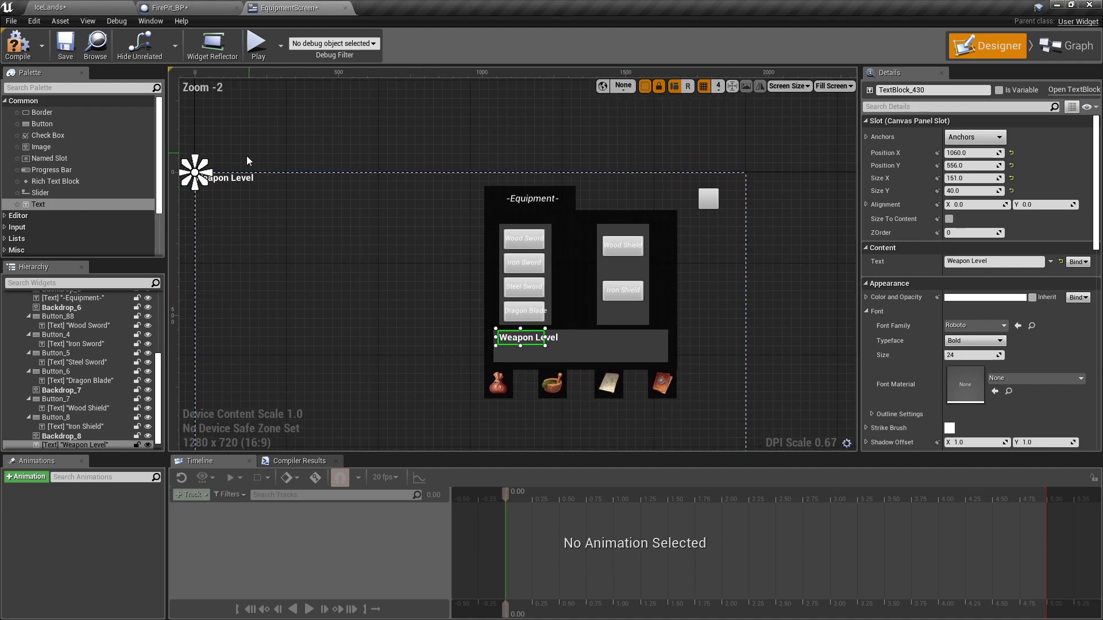
left_click_drag(237, 180, 542, 356)
scroll(533, 351, "up", 6)
left_click(499, 315)
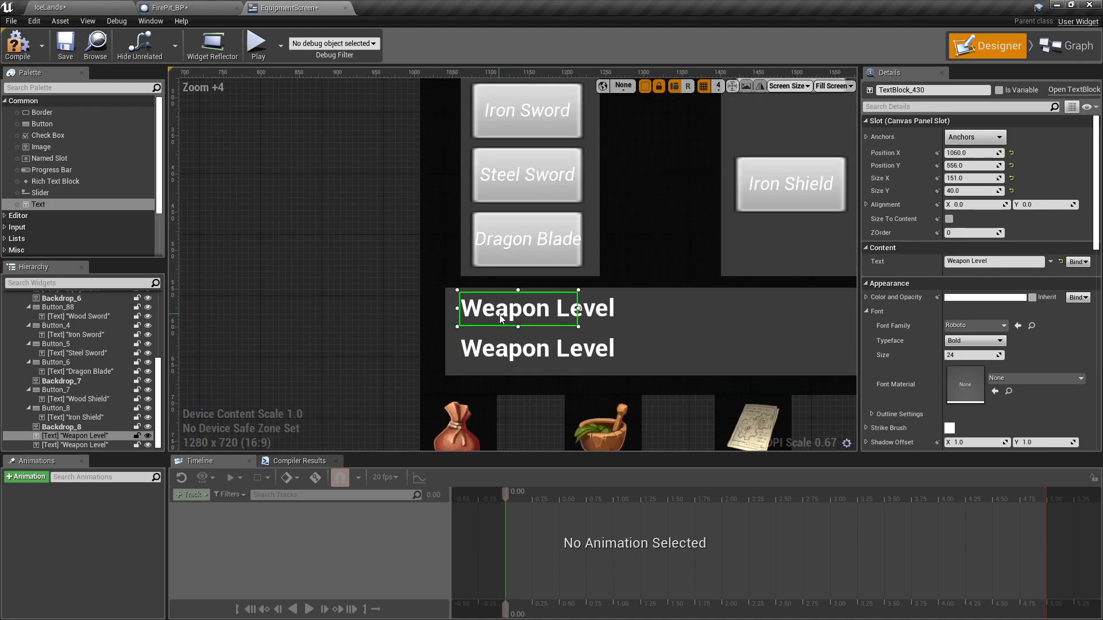
left_click(499, 352)
right_click_drag(659, 339, 573, 323)
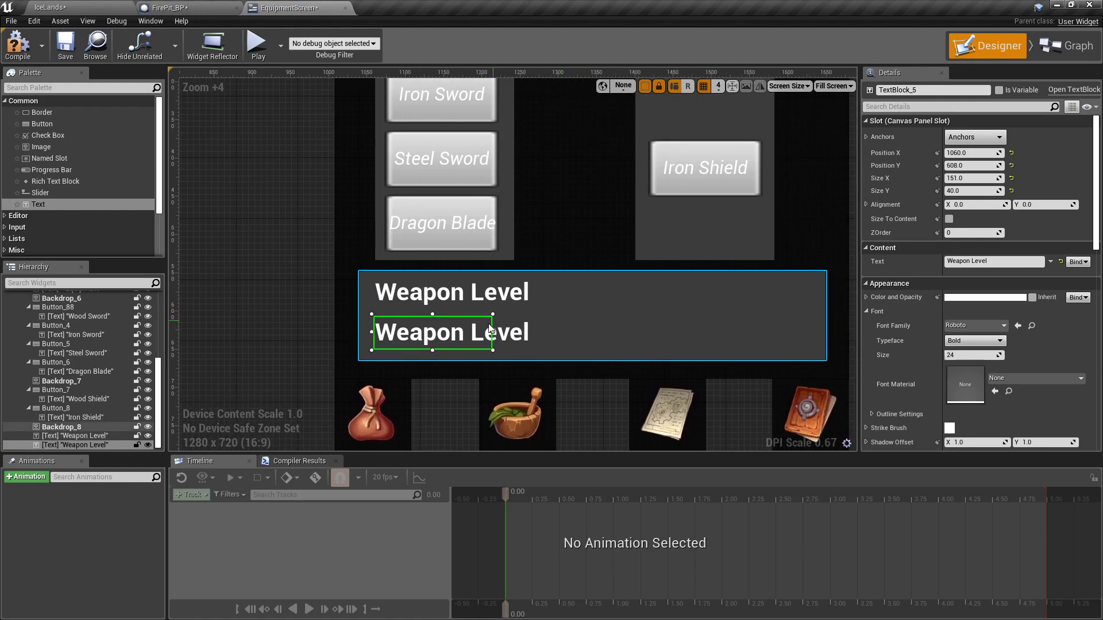
key("ctrl+a")
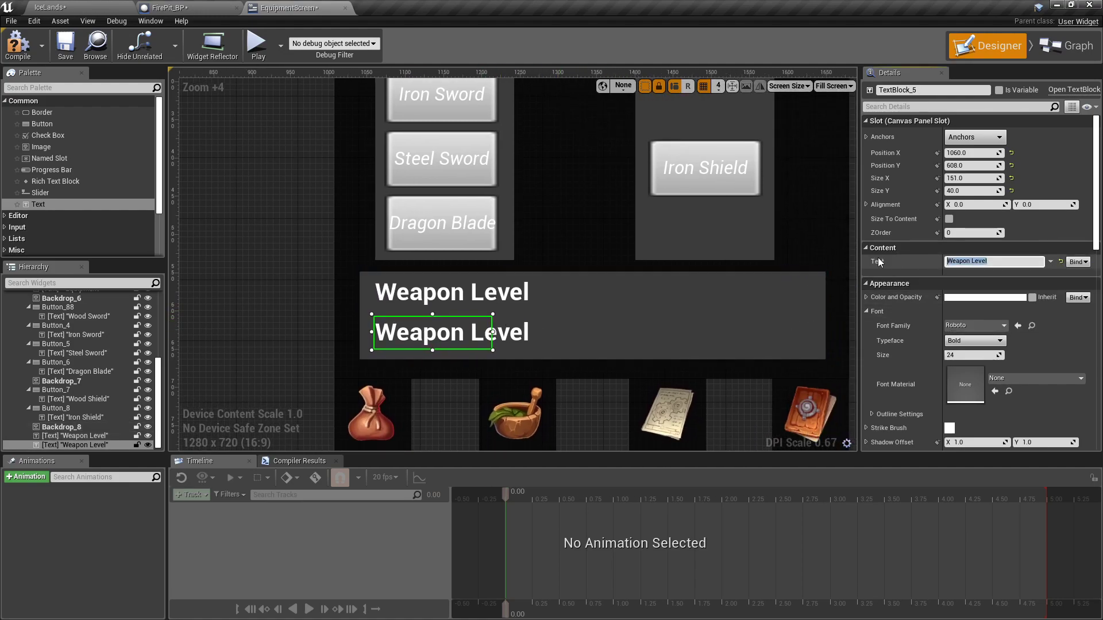
type("Armor Level")
key("Return")
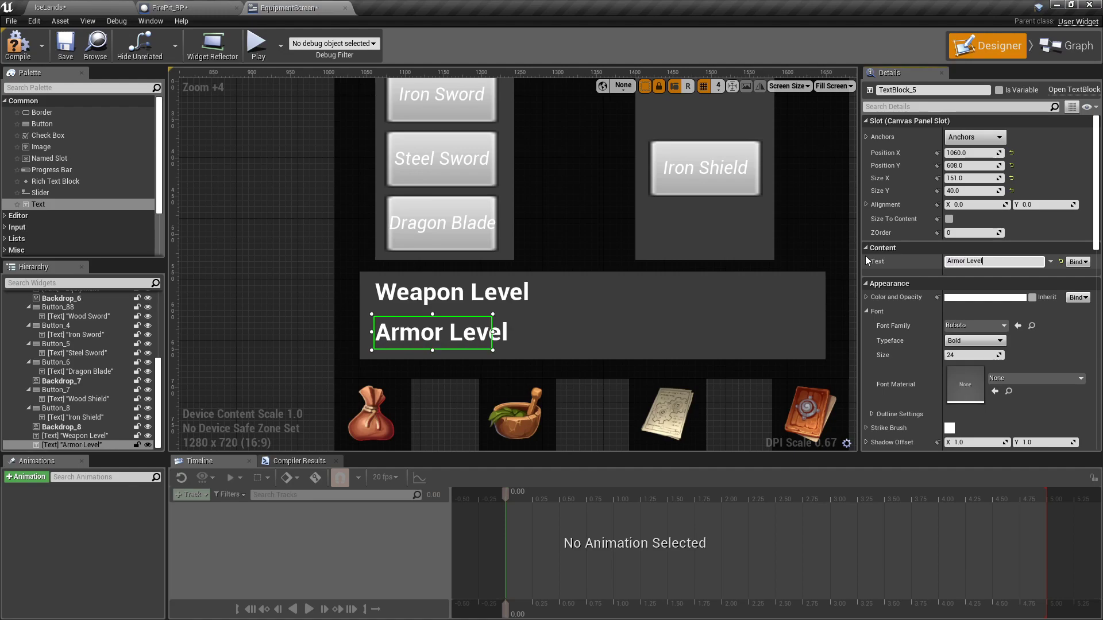
scroll(627, 281, "down", 4)
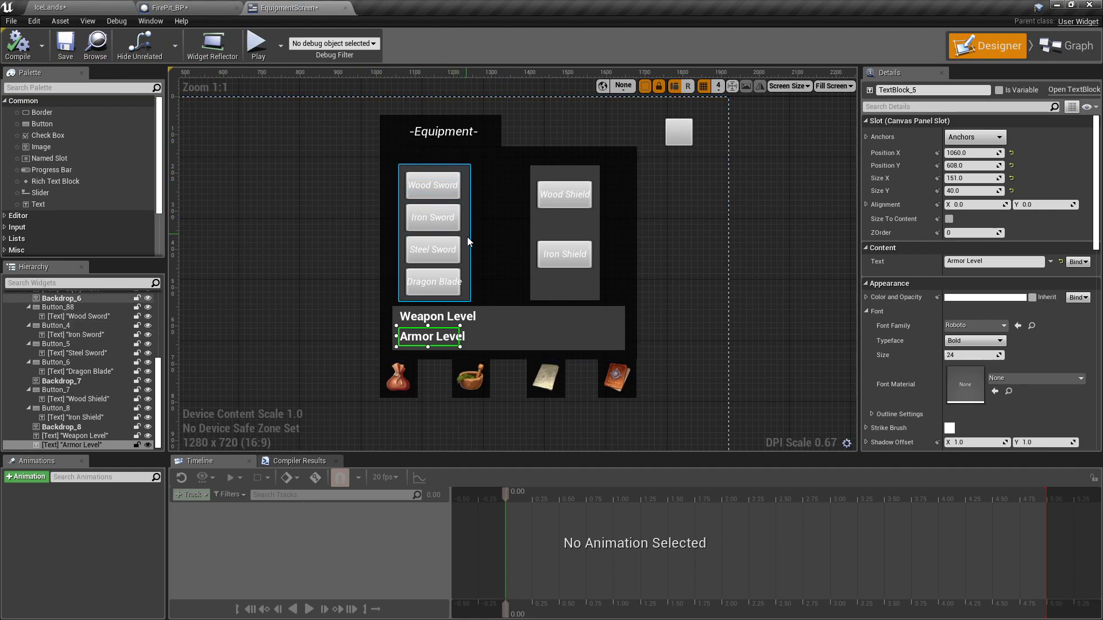
Step: Open the player character's Blueprint, Player_BP, from the IceLands level
left_click(73, 10)
right_click(496, 262)
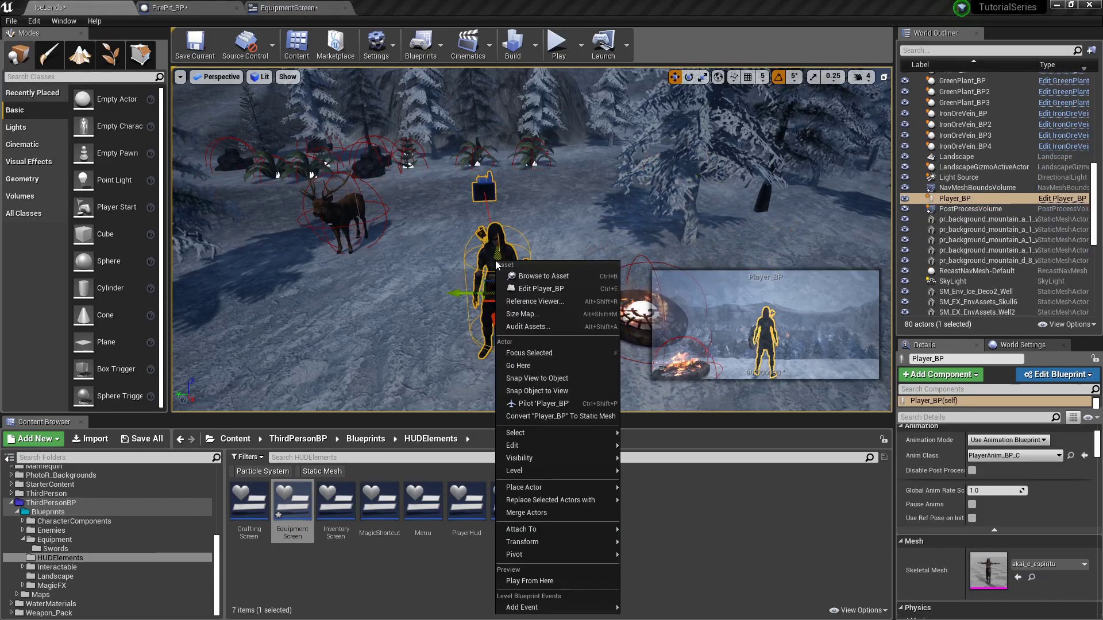
left_click(543, 289)
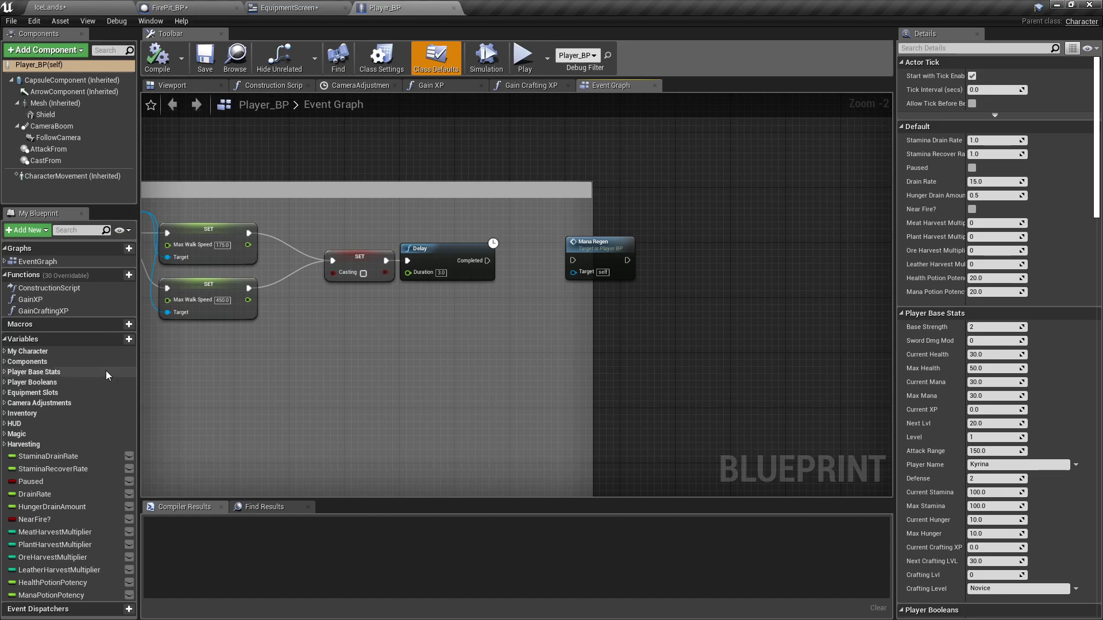
left_click(5, 372)
scroll(57, 382, "down", 2)
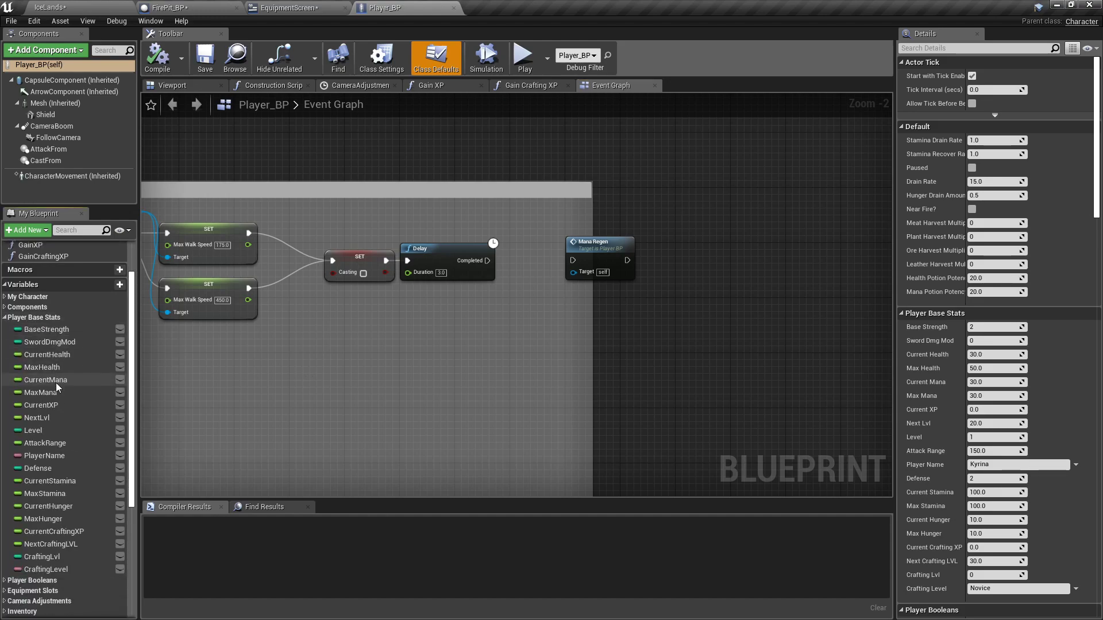
scroll(57, 383, "down", 1)
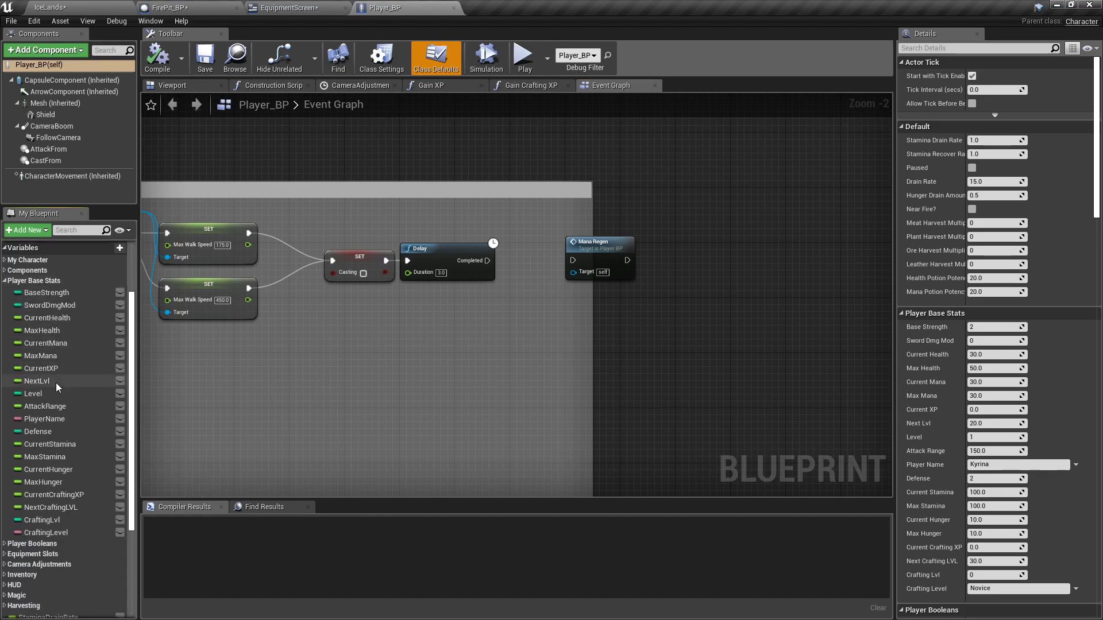
Step: Add an Integer variable WeaponLevel under the Player Base Stats category
left_click(118, 250)
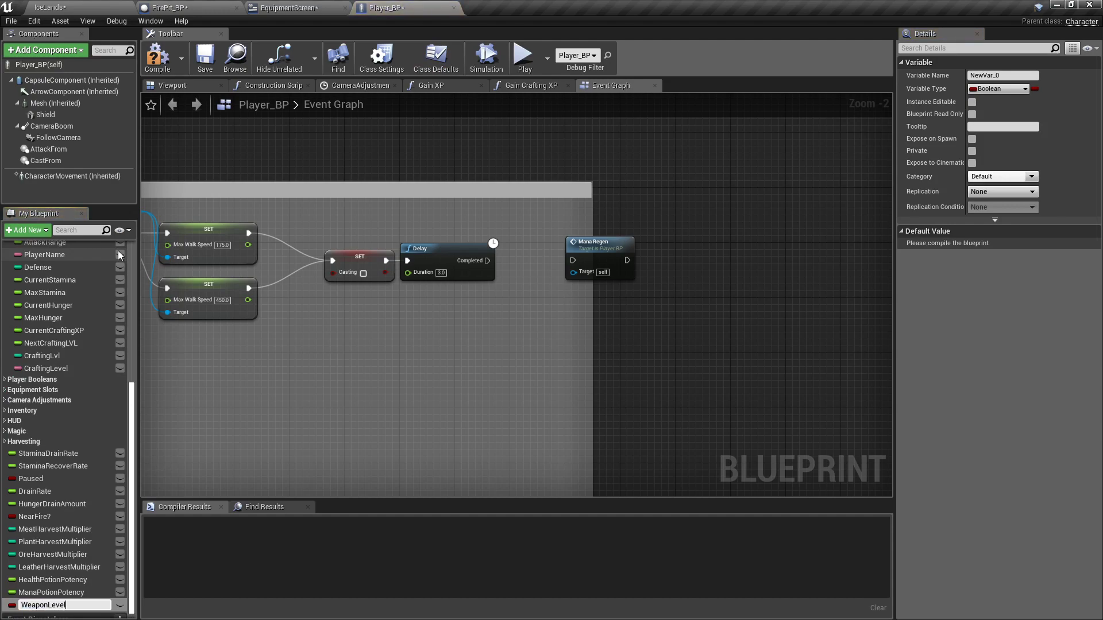
key("Return")
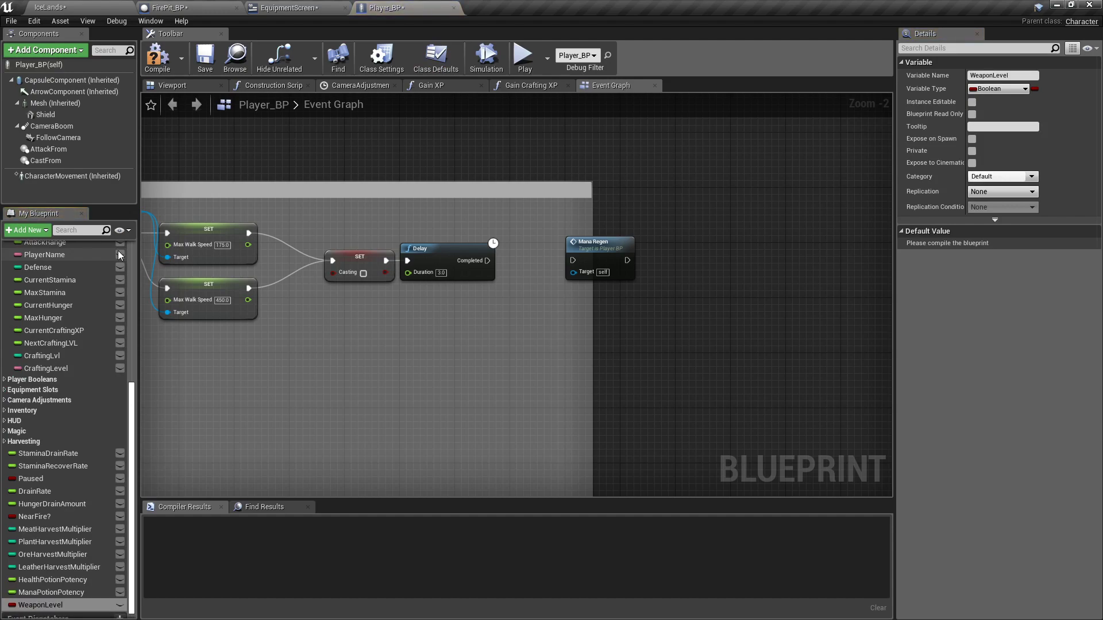
left_click(16, 610)
left_click(57, 402)
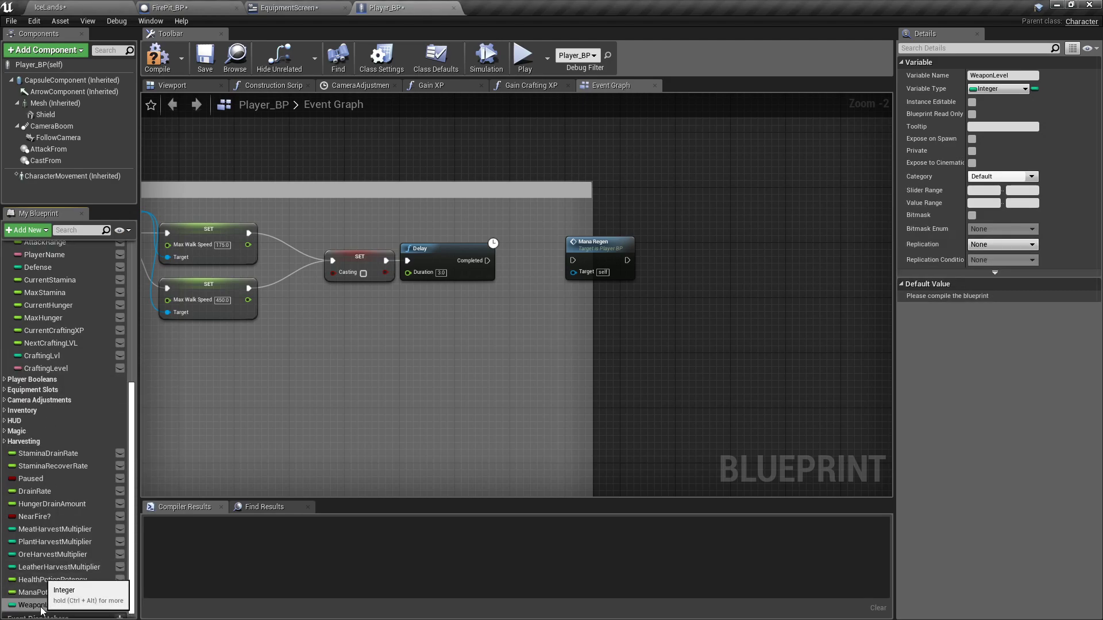
left_click_drag(41, 610, 33, 374)
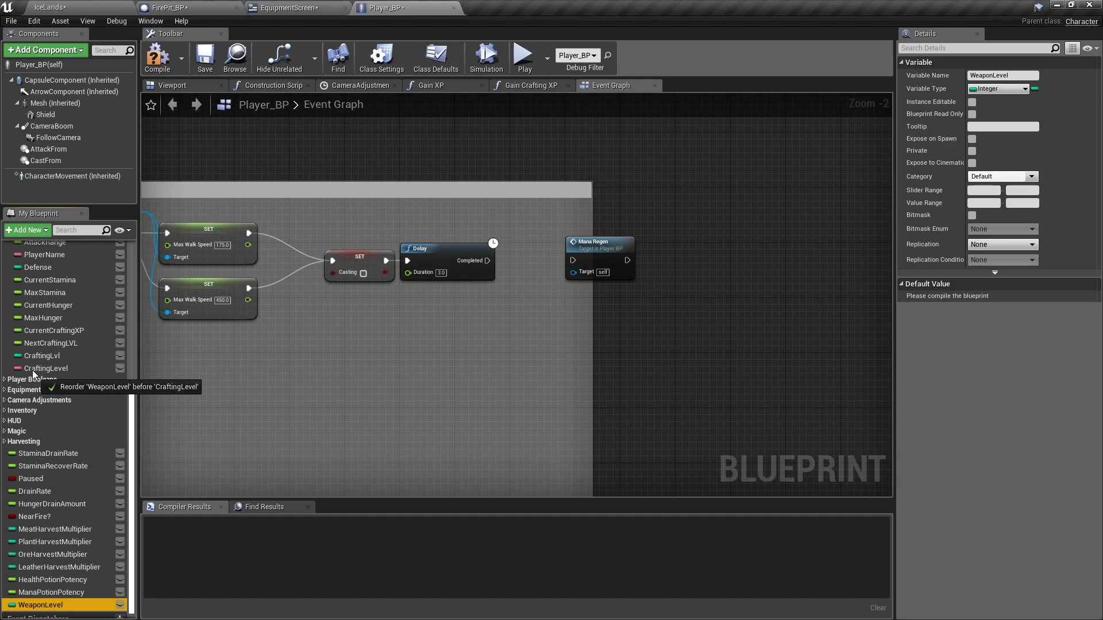
left_click_drag(33, 374, 33, 374)
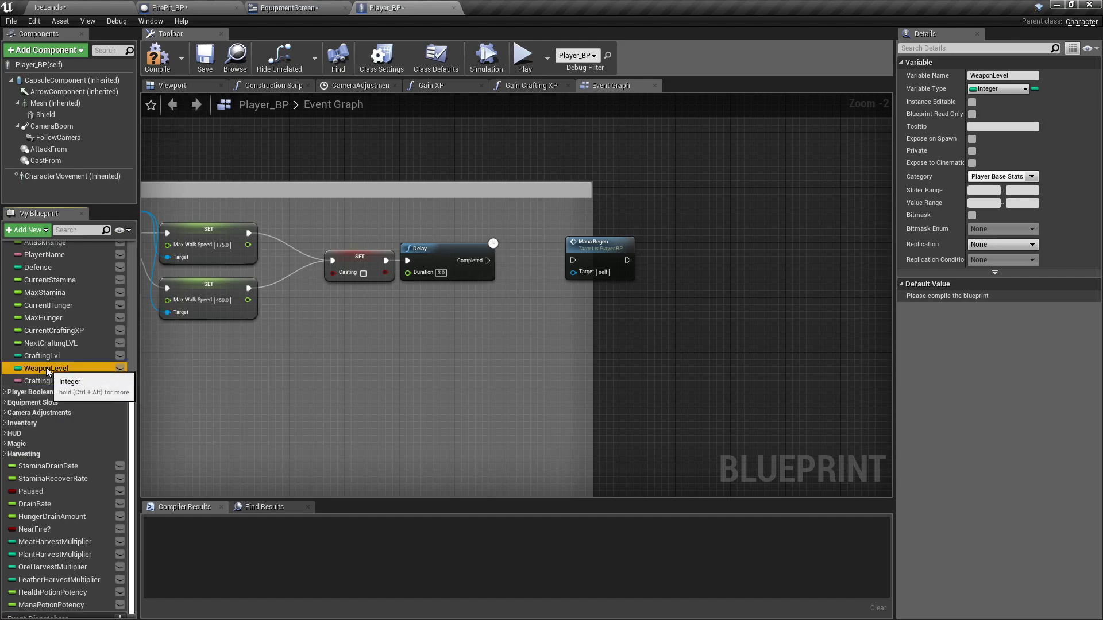
Step: Duplicate WeaponLevel as a new variable named ArmorLevel
right_click(47, 371)
left_click(75, 399)
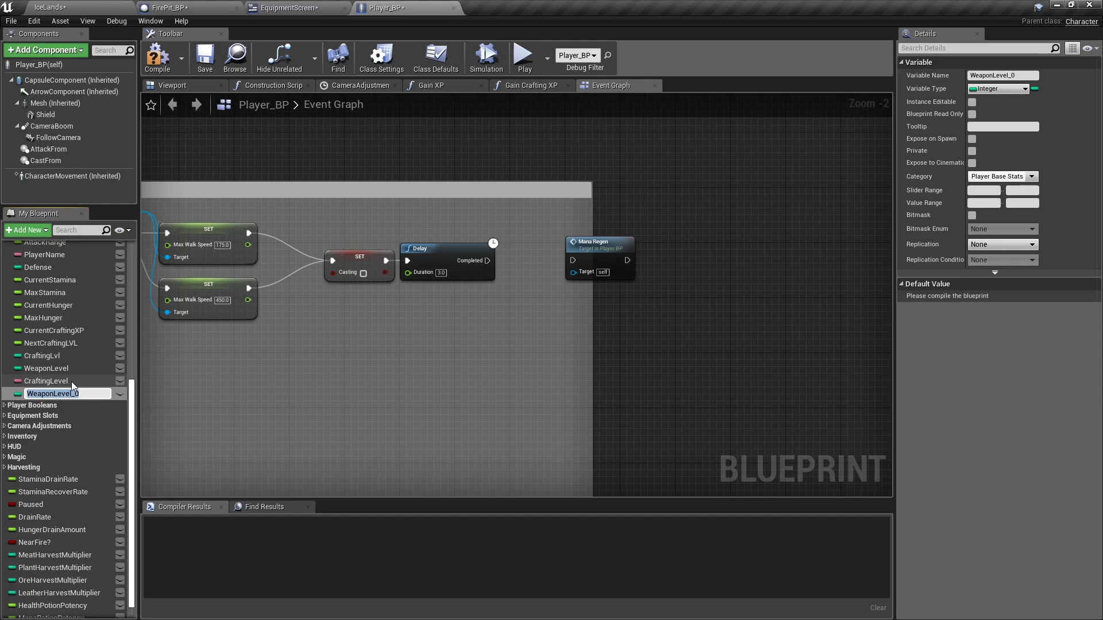
type("ArmorLevel")
key("Return")
Step: Compile Player_BP and set WeaponLevel and ArmorLevel default values to 1
left_click(55, 370)
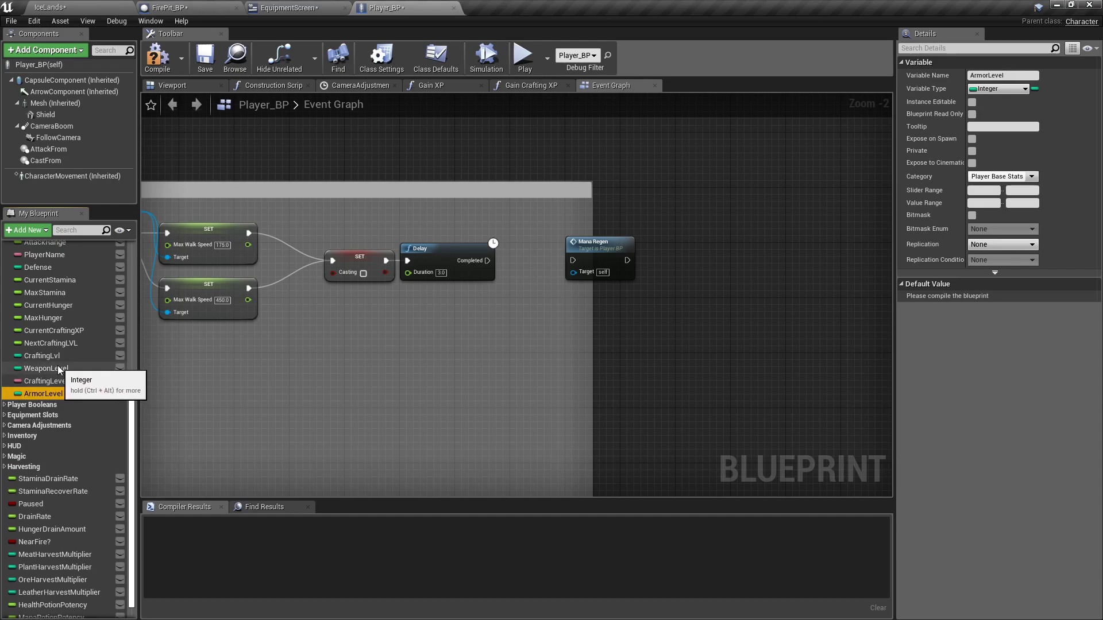
left_click(160, 64)
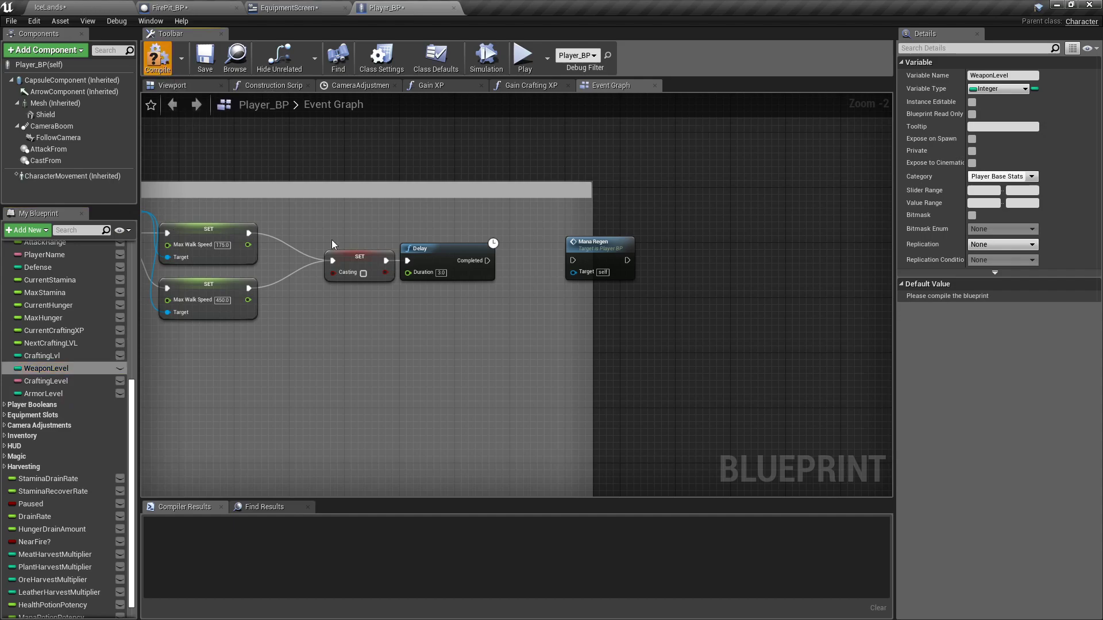
left_click(994, 298)
type("1")
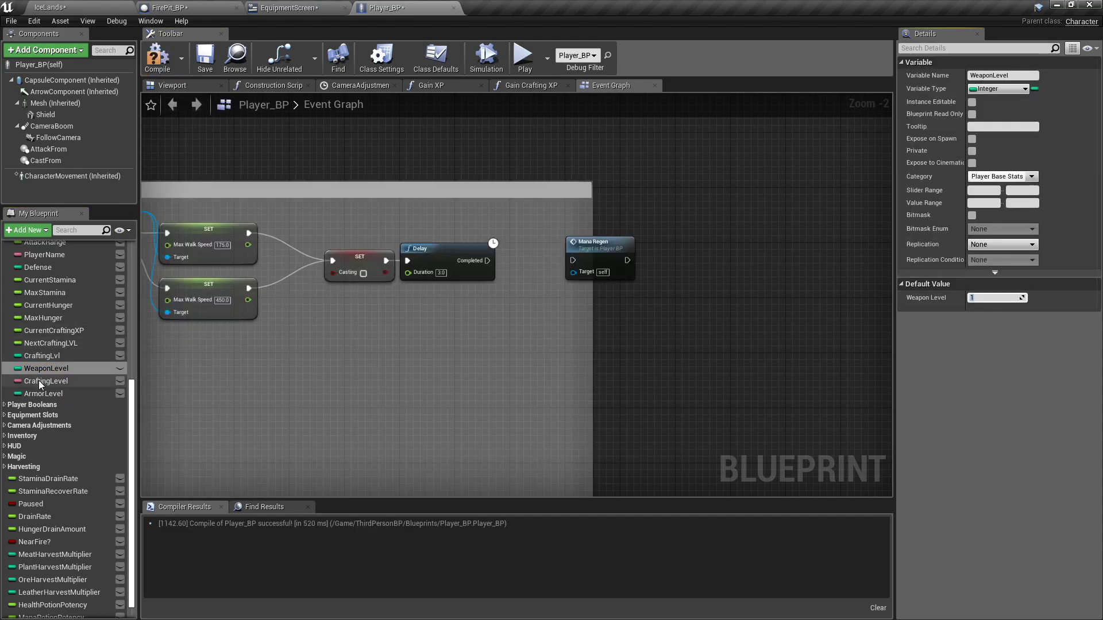
left_click(43, 394)
left_click(158, 65)
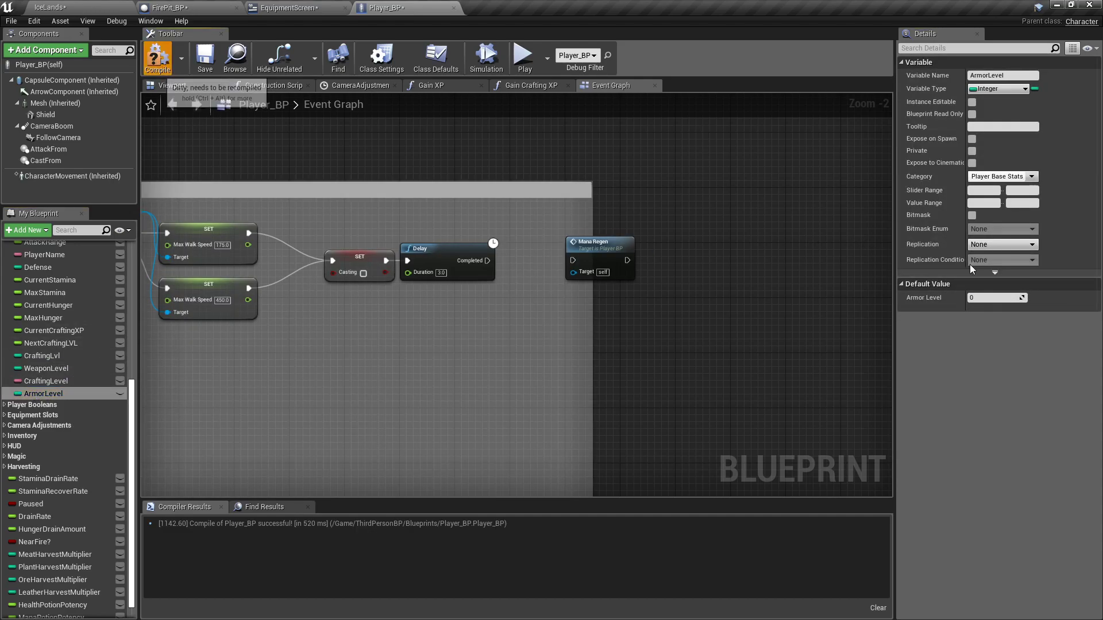
left_click(993, 297)
Step: Finish the ArmorLevel default of 1 and add a Text widget beside Weapon Level in EquipmentScreen
type("1")
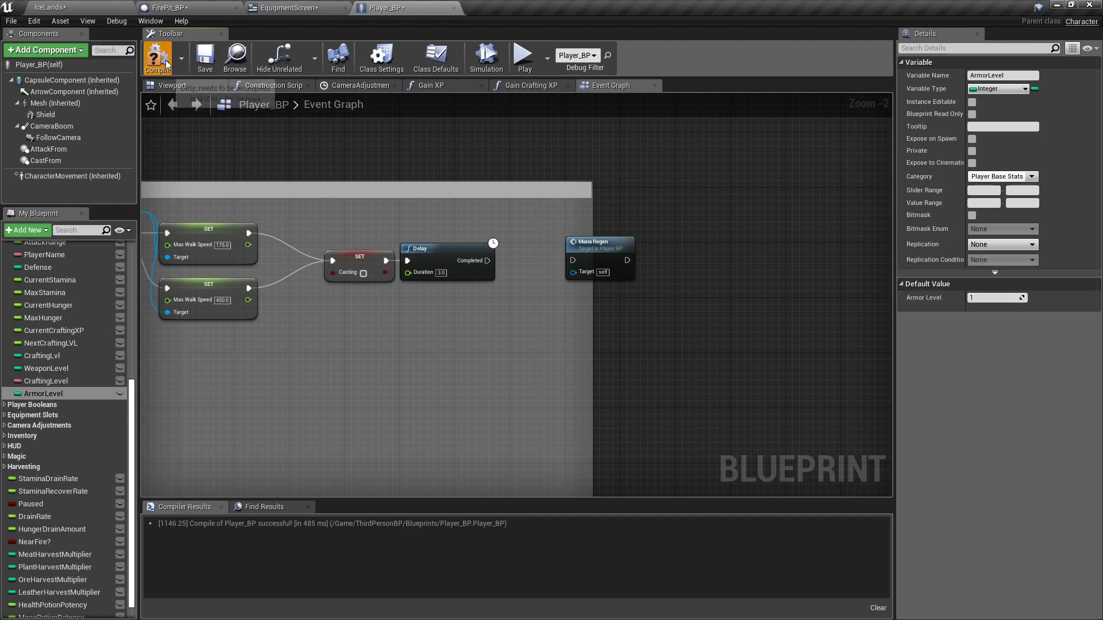
left_click(302, 7)
left_click_drag(63, 206, 565, 316)
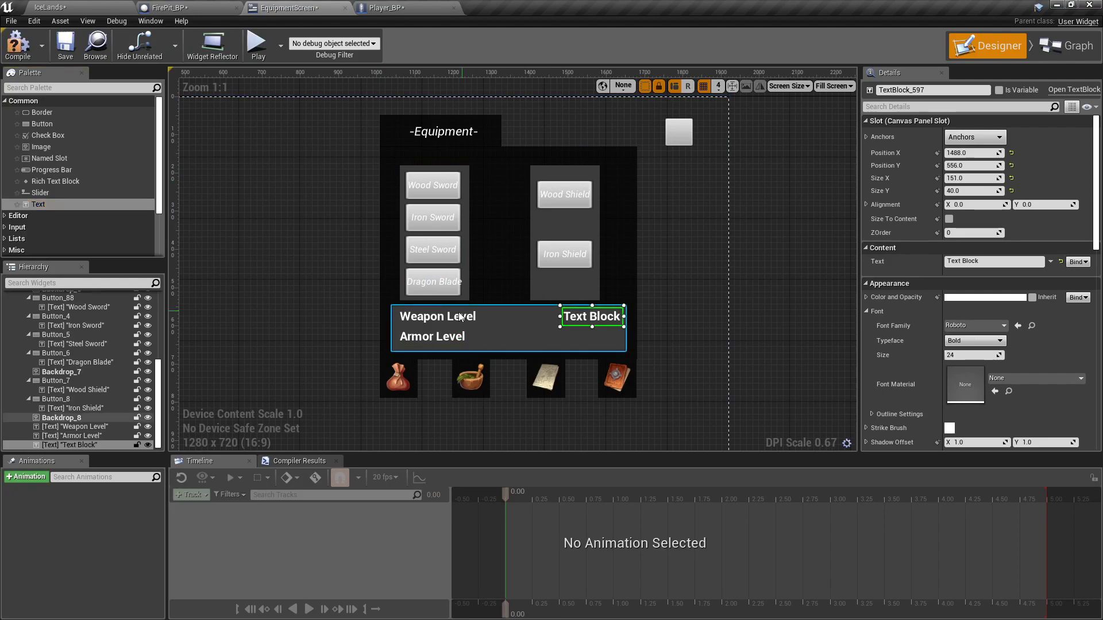
Step: Set the Weapon Level and Armor Level labels' typeface to Italic
left_click(402, 316)
left_click(974, 341)
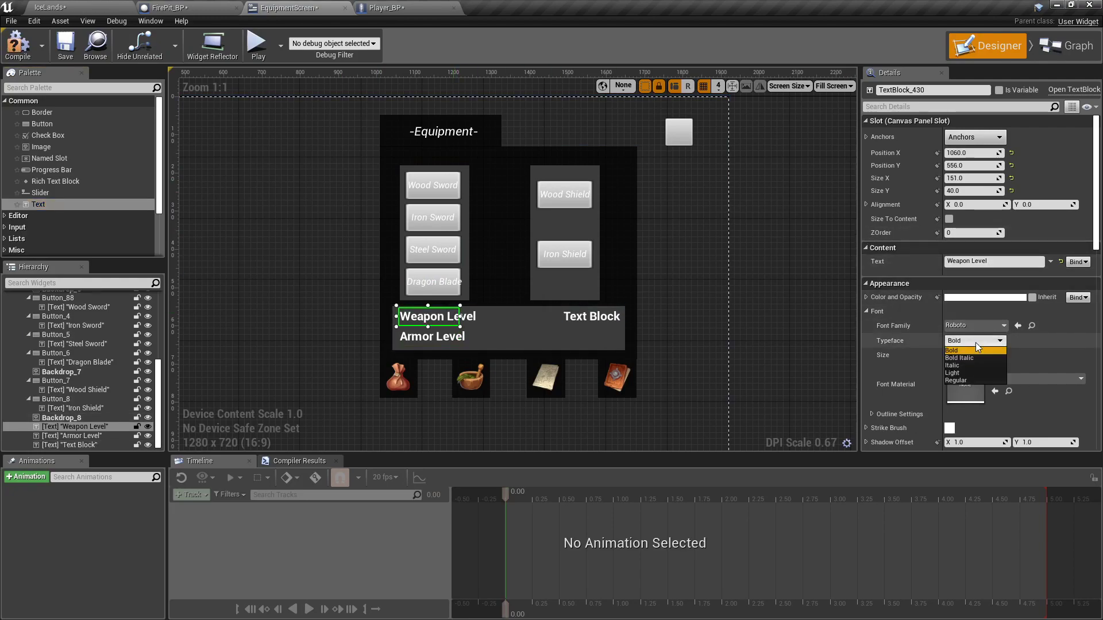
left_click(965, 362)
left_click(445, 339)
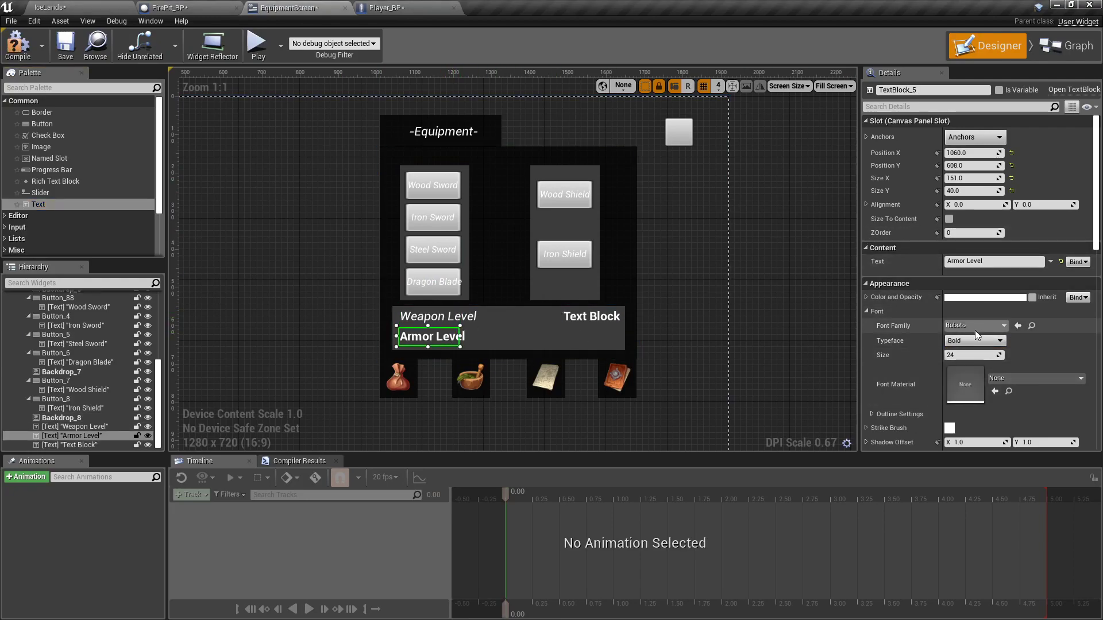
left_click(974, 341)
left_click(963, 366)
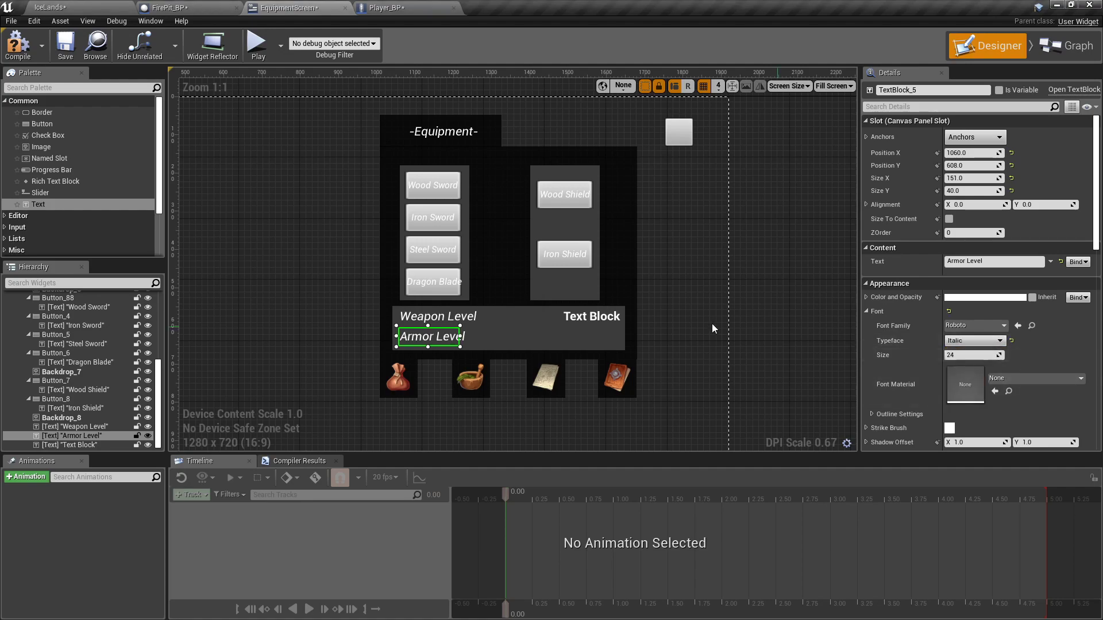
Step: Set both level labels to font size 20 and nudge Armor Level slightly lower
left_click(439, 317)
left_click(965, 355)
type("20")
key("Return")
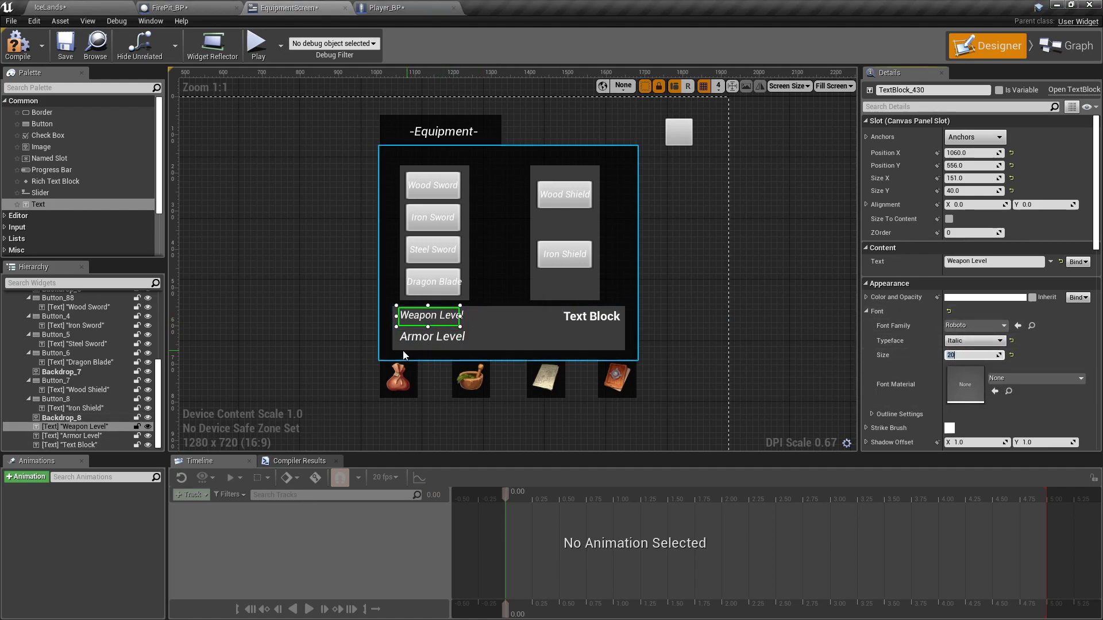
left_click(435, 336)
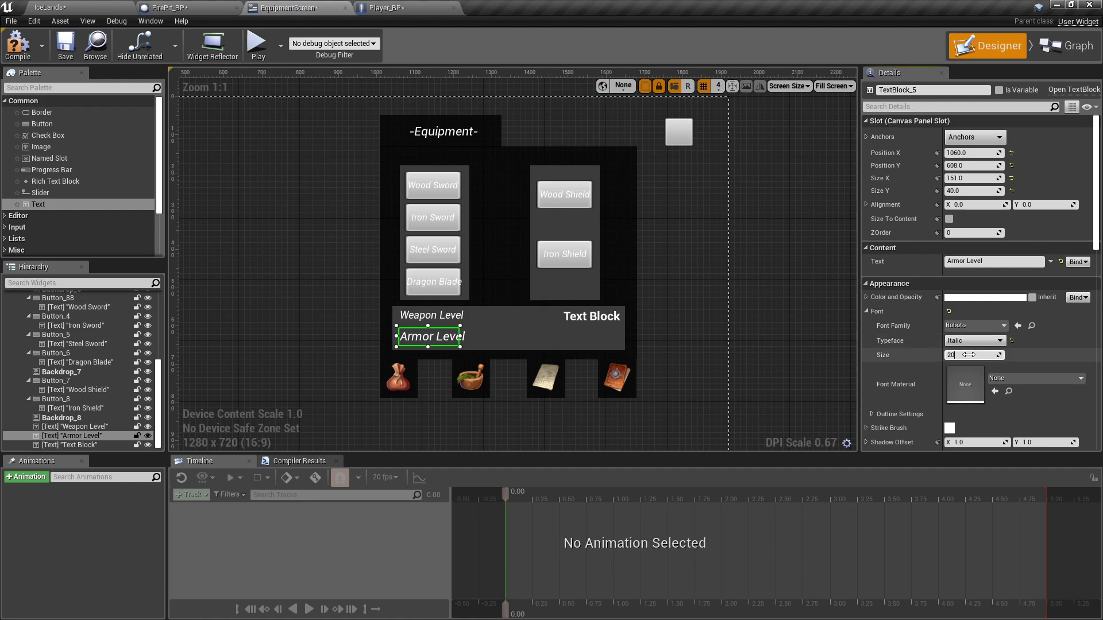
left_click(968, 355)
type("20")
key("Return")
scroll(433, 347, "up", 5)
left_click_drag(448, 319, 449, 330)
Step: Make the new Text Block italic, size 20, with right justification
left_click(442, 274)
left_click(436, 323)
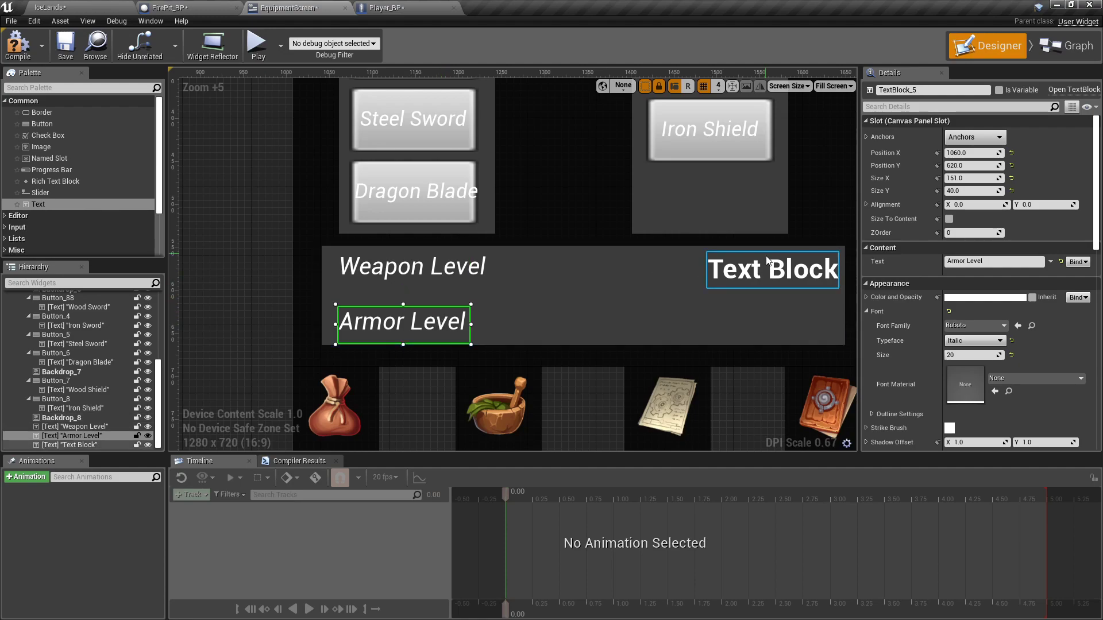
left_click(769, 270)
left_click(977, 340)
left_click(963, 364)
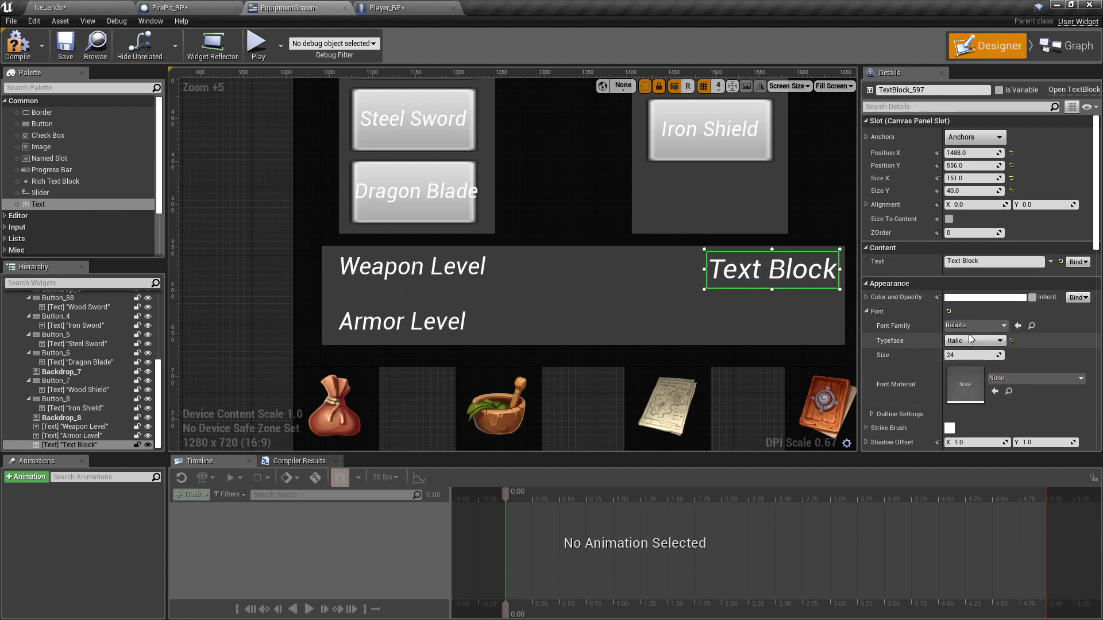
left_click(969, 355)
type("20")
key("Return")
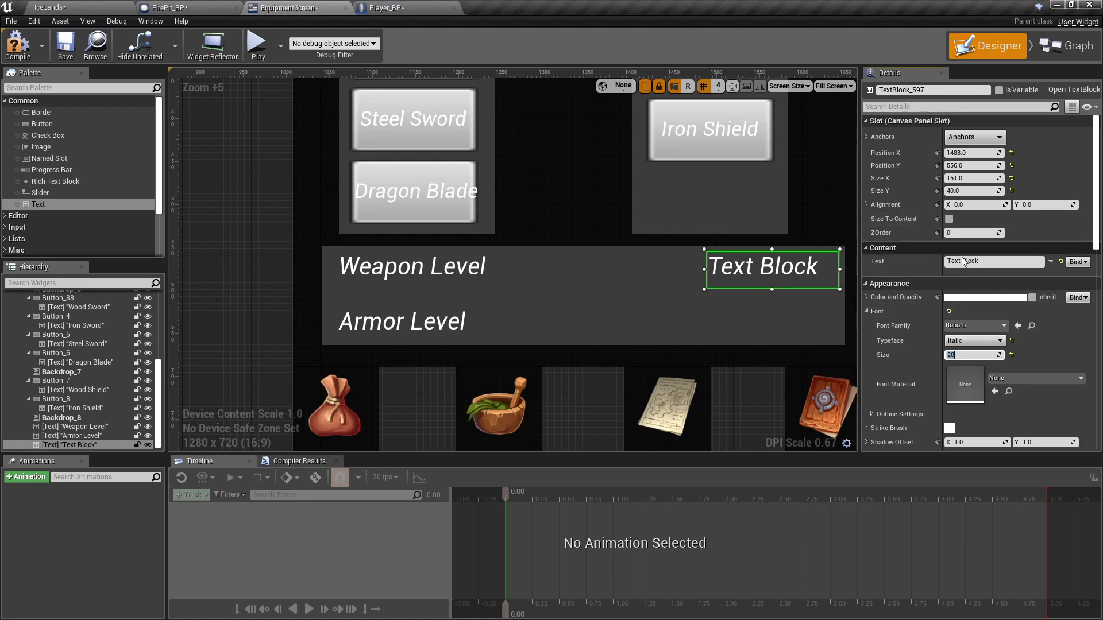
scroll(976, 345, "down", 3)
left_click(985, 415)
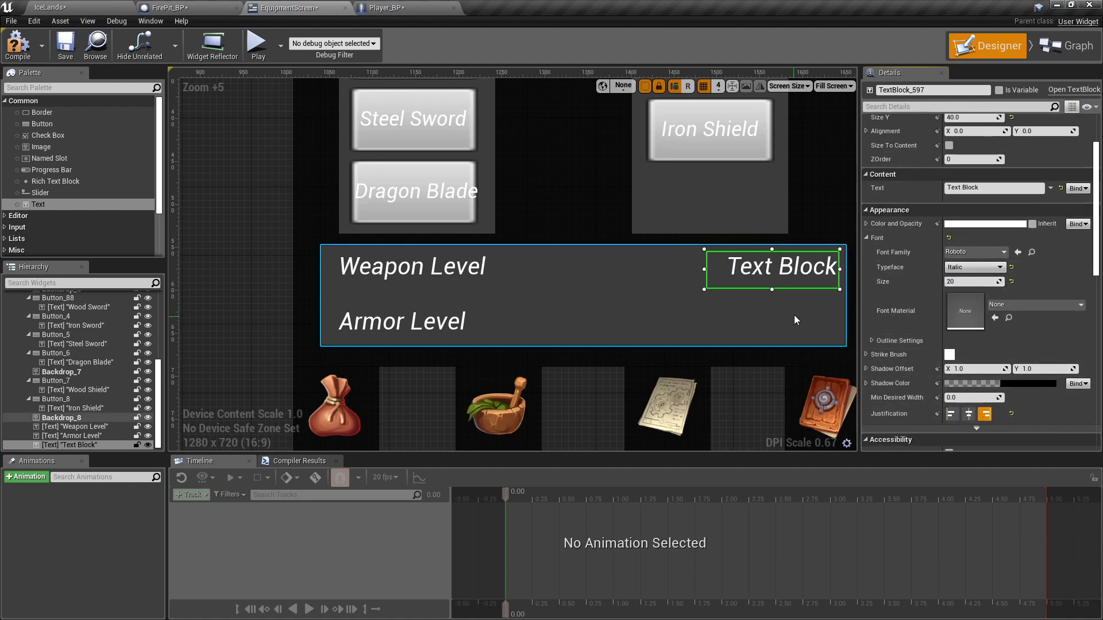
Step: Set the Text Block's text to '1'
left_click(462, 269)
left_click(769, 275)
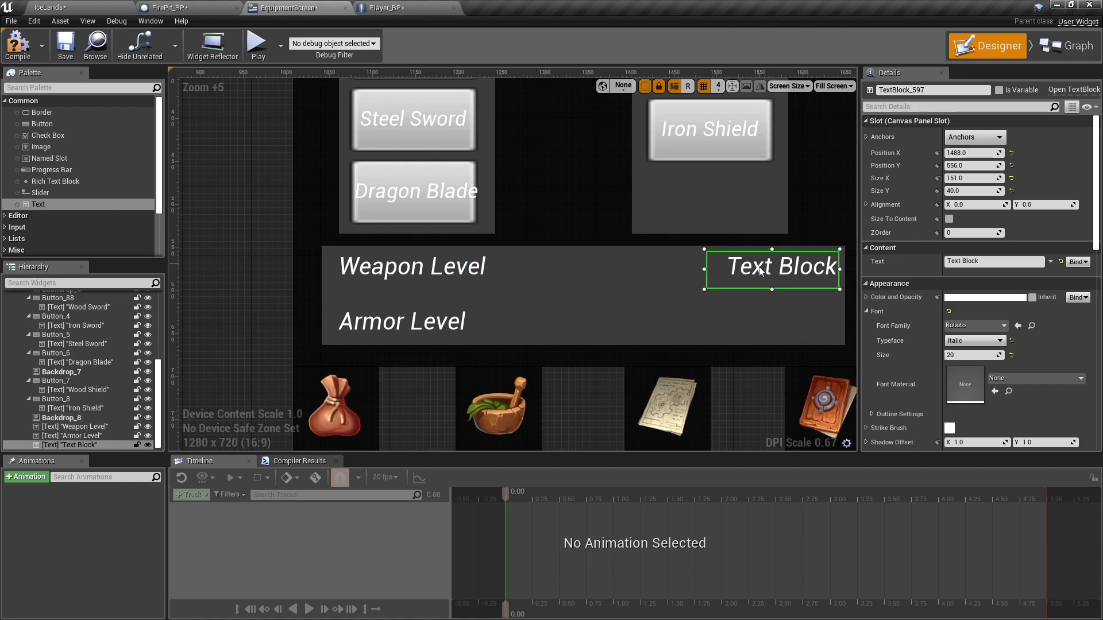
left_click(964, 261)
type("1")
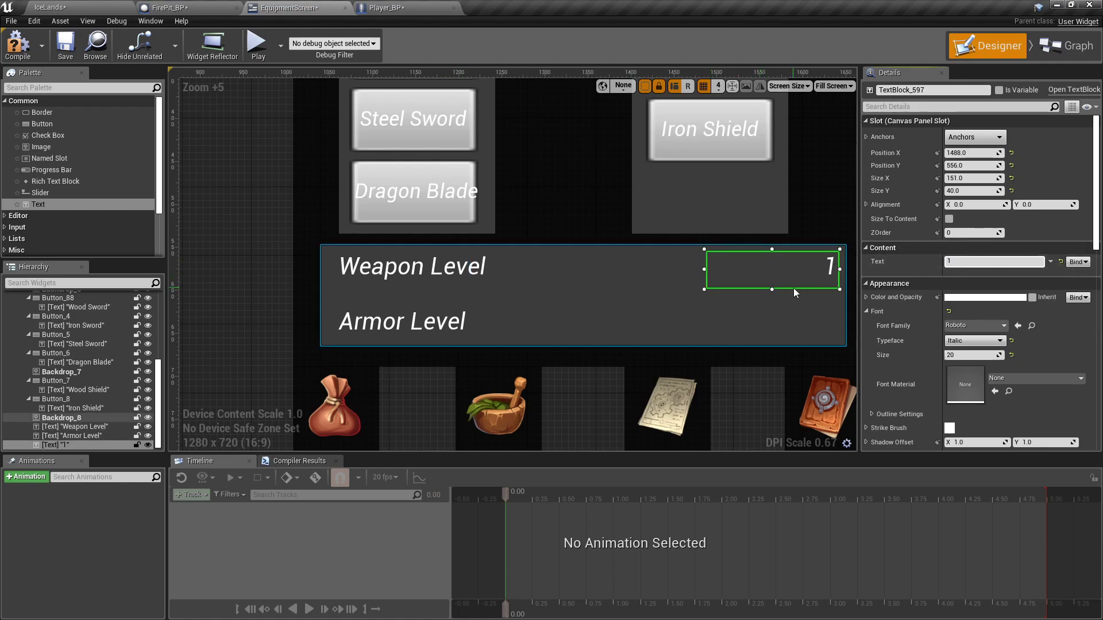
Step: Copy the '1' value text and place the copy beside Armor Level
right_click(782, 274)
scroll(496, 277, "down", 5)
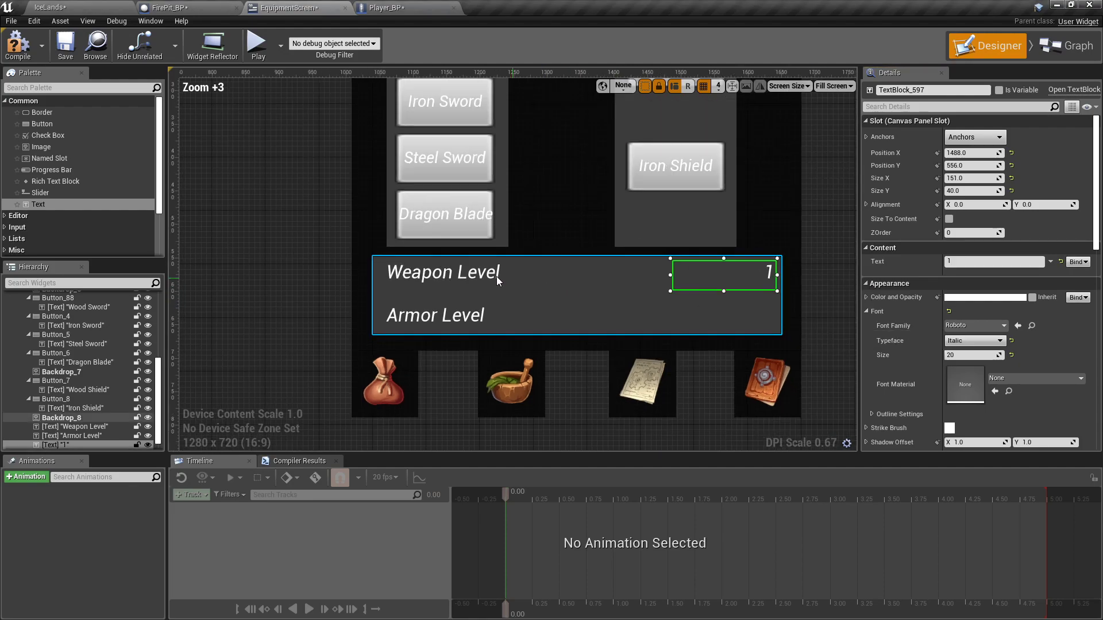
scroll(364, 232, "down", 2)
key("ctrl+v")
left_click_drag(346, 162, 775, 339)
Step: Position the Armor Level value at X 1488, Y 620 to line up with its label
left_click(782, 321)
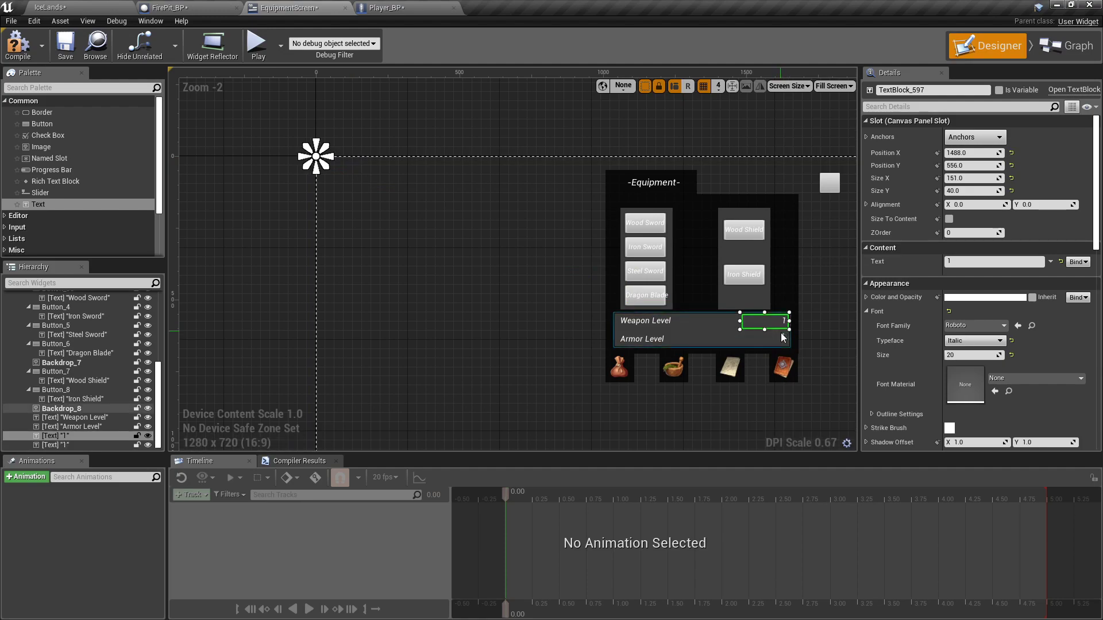
scroll(782, 337, "up", 6)
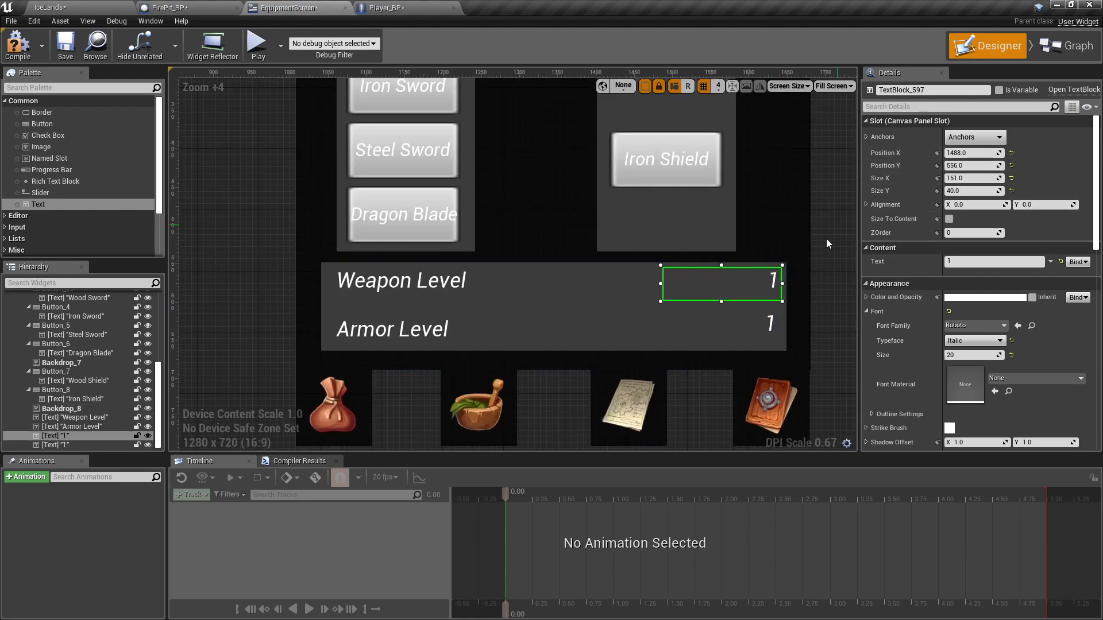
left_click(751, 323)
left_click(970, 153)
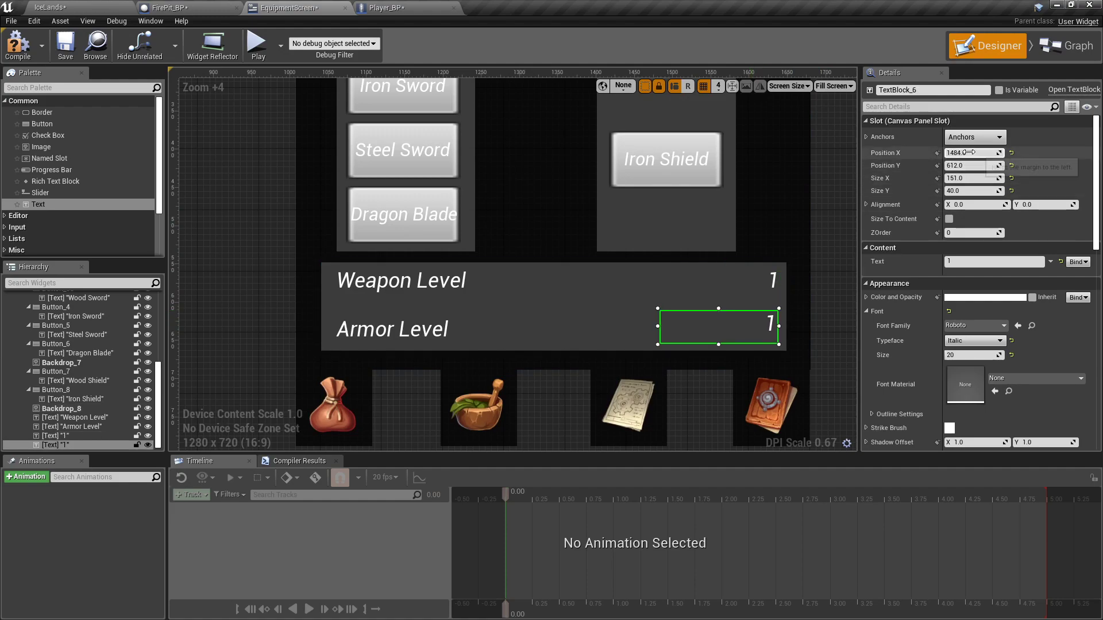
type("1488")
key("Return")
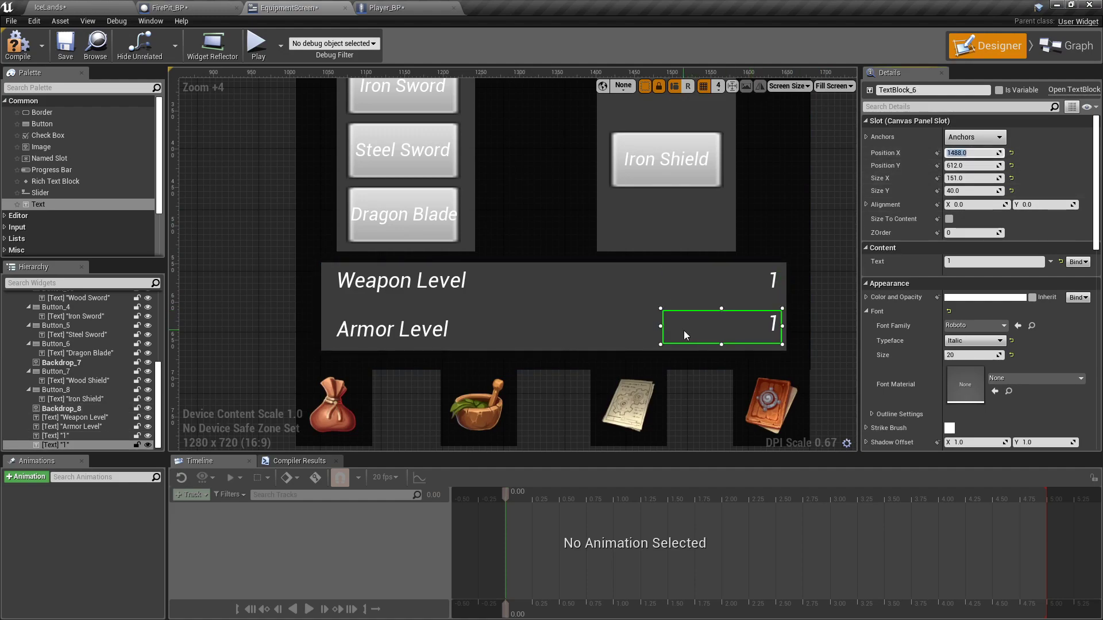
left_click(399, 333)
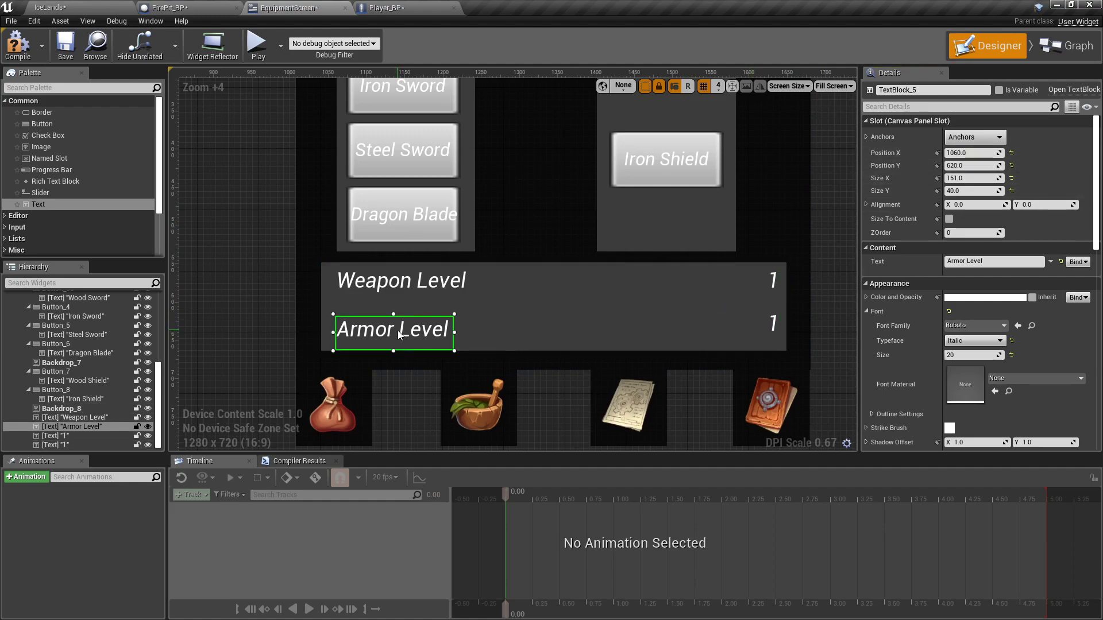
left_click(750, 327)
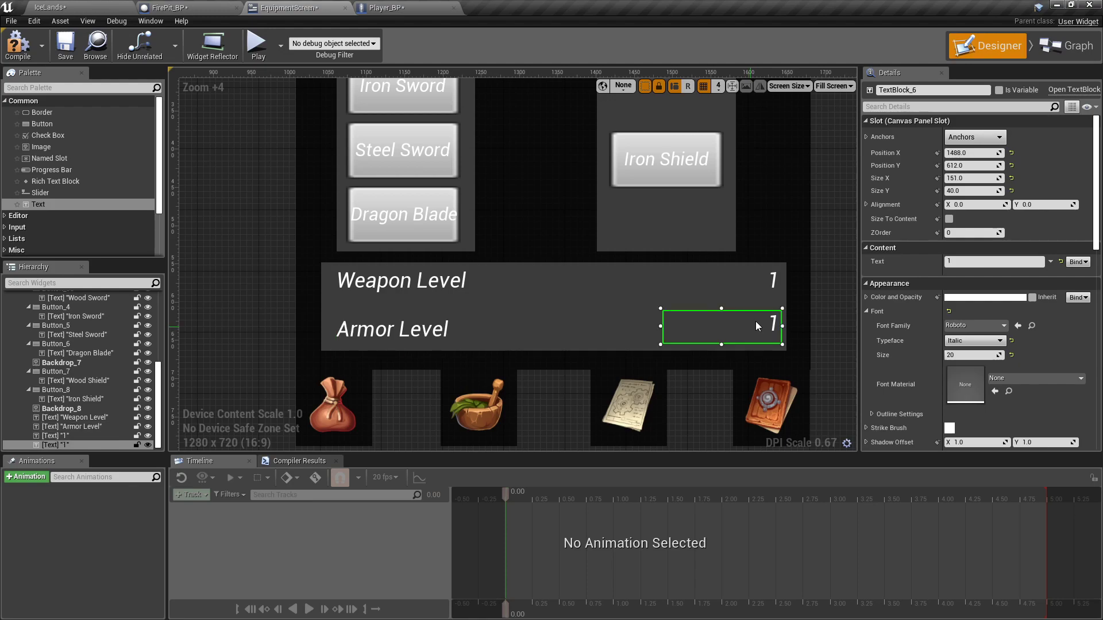
left_click(969, 170)
type("620")
key("Return")
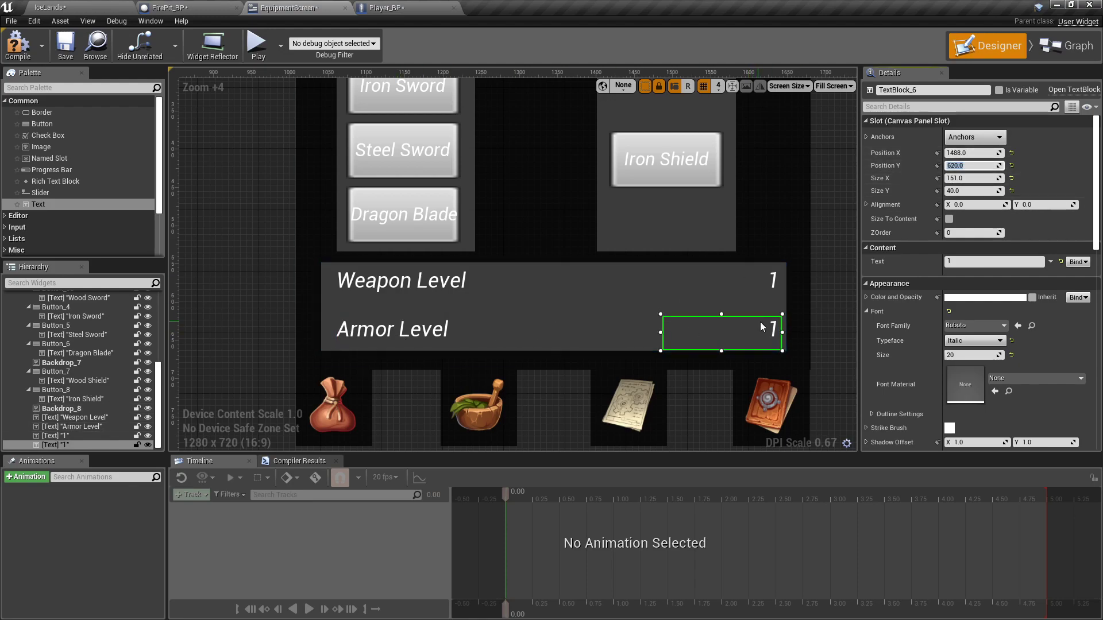
left_click(764, 284)
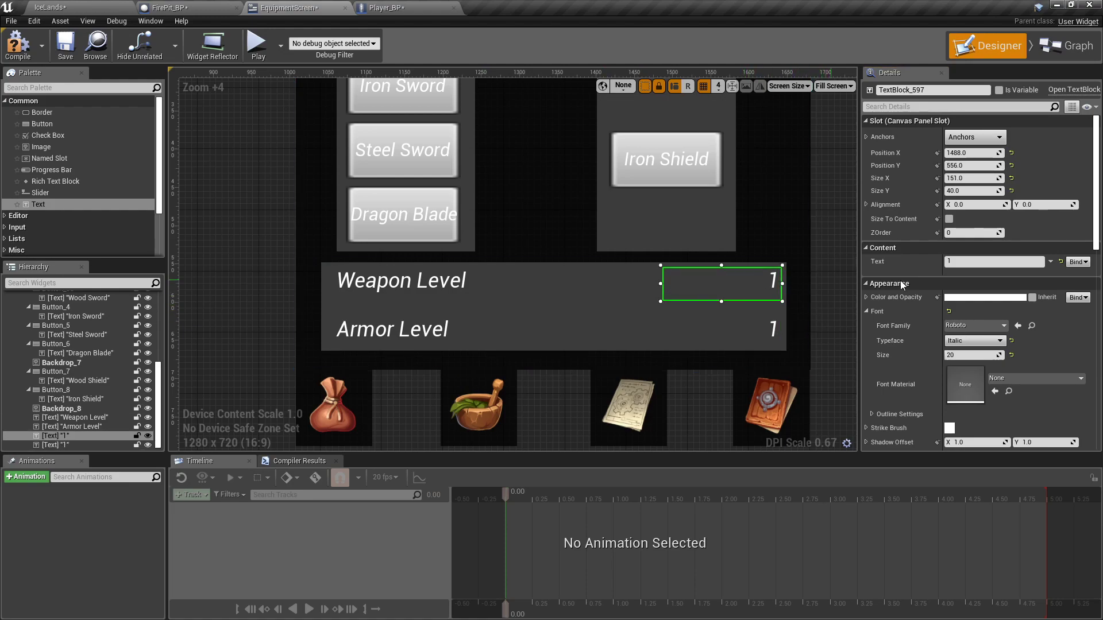
Step: Create a GetText_9 binding returning Player Ref's Get Weapon Level via ToText, and compile
left_click(1077, 262)
left_click(1076, 274)
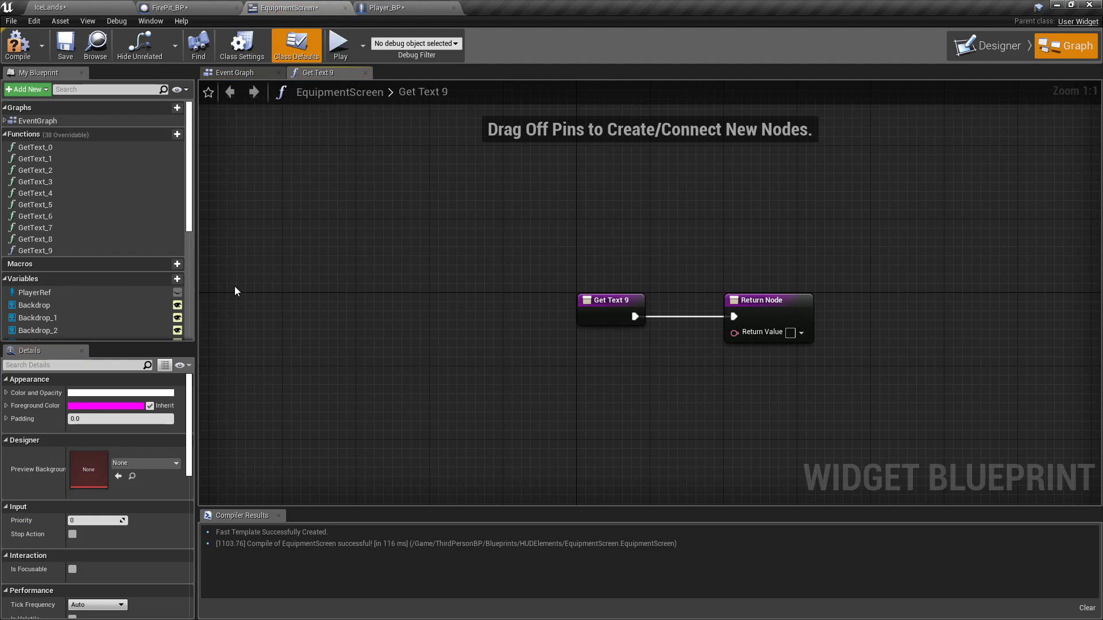
left_click_drag(34, 292, 251, 377)
left_click(284, 386)
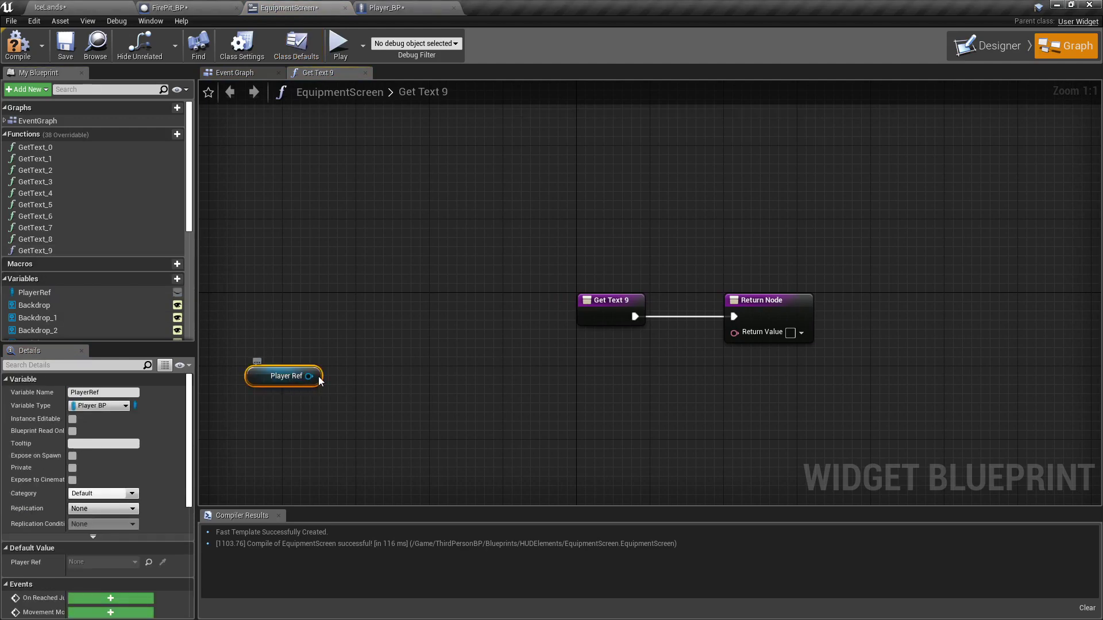
left_click_drag(320, 381, 508, 373)
type("ge")
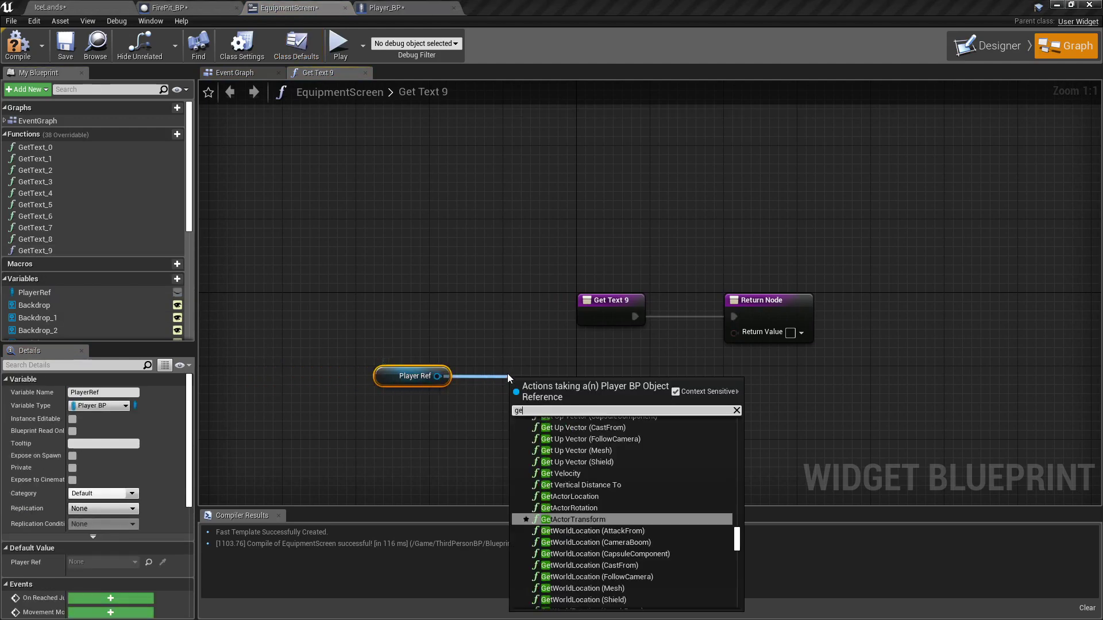
type("t weapon level")
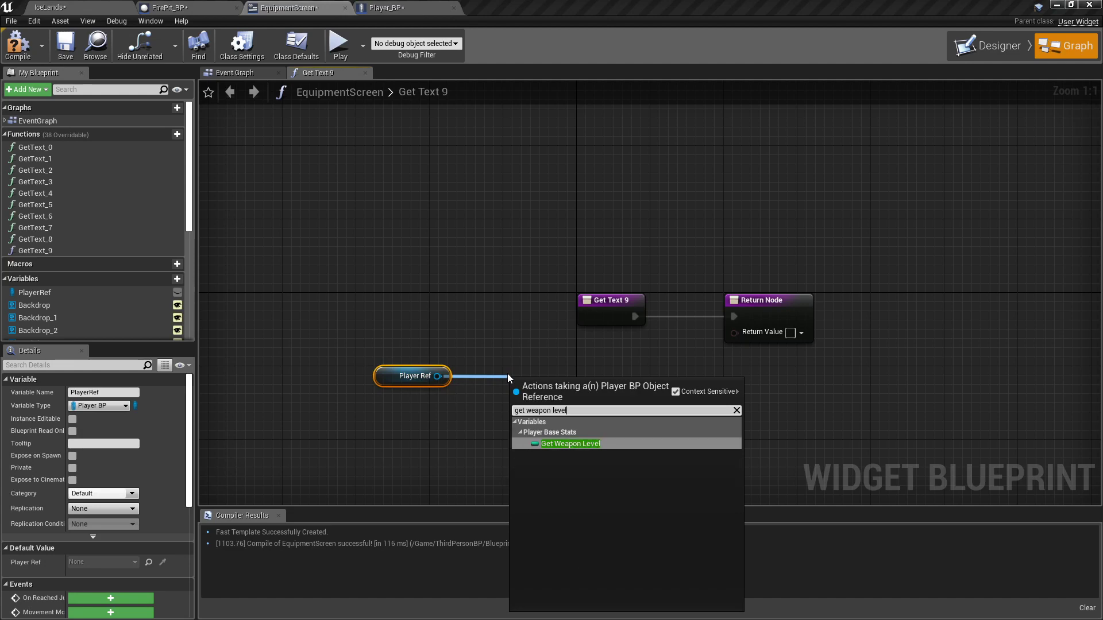
key("Return")
left_click_drag(619, 380, 734, 333)
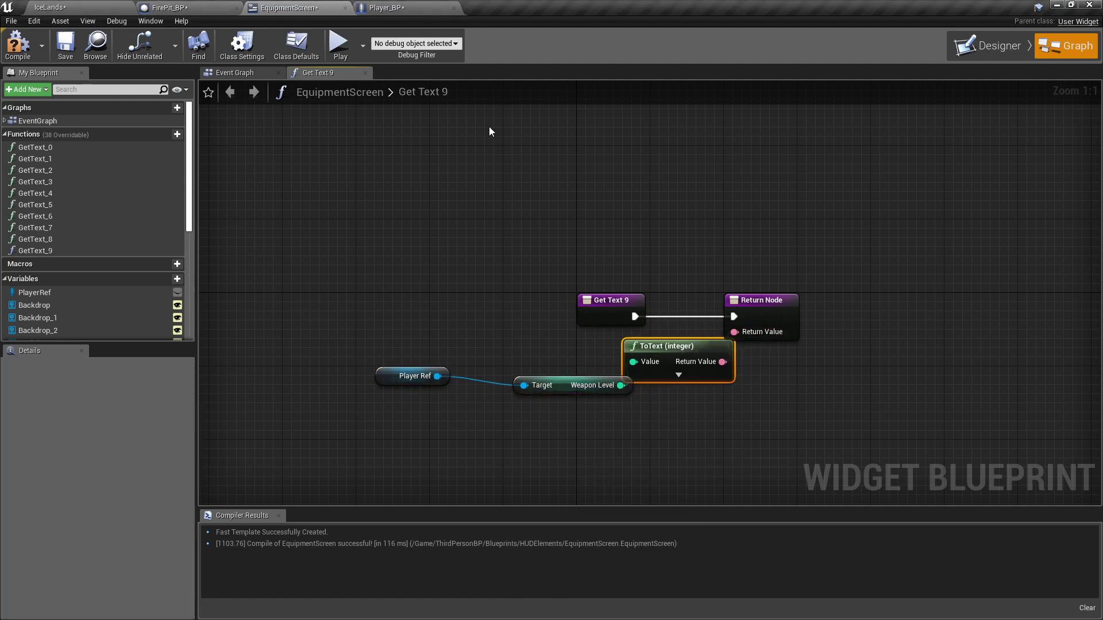
left_click(18, 44)
left_click(987, 46)
Step: Create a GetText_10 binding returning Player Ref's Get Armor Level via ToText, and compile
left_click(716, 299)
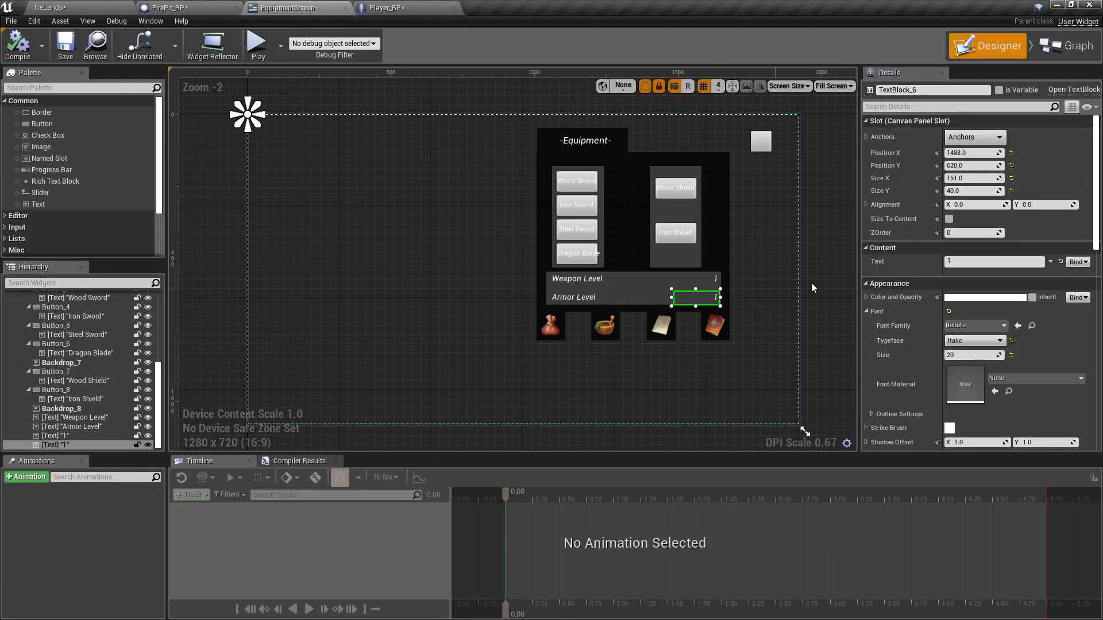
left_click(1056, 262)
left_click(1062, 270)
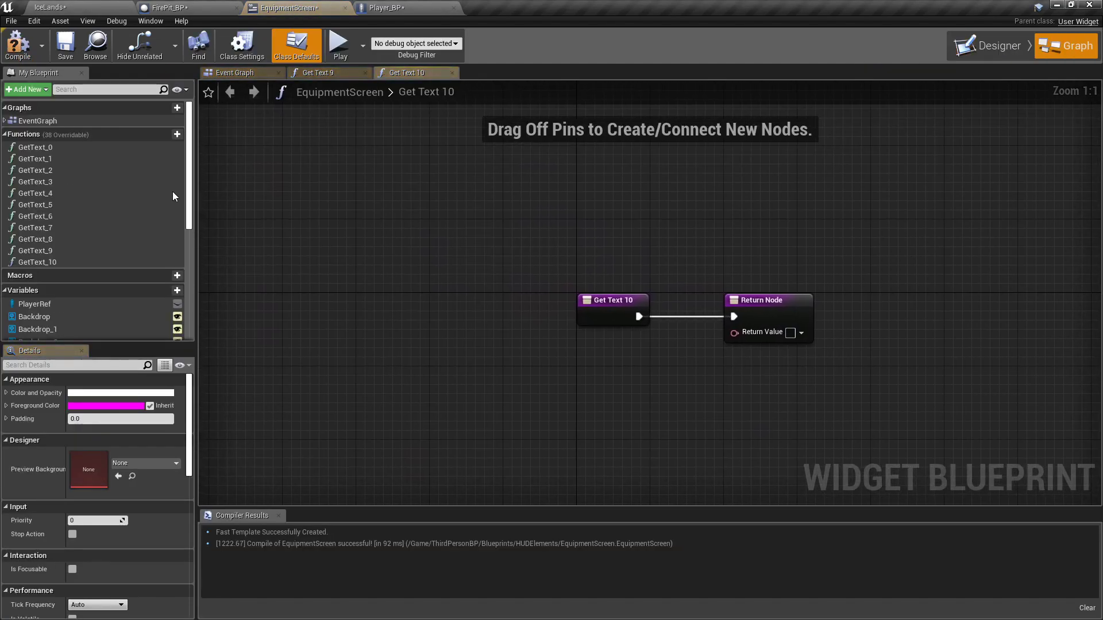
left_click_drag(35, 303, 529, 400)
left_click(353, 412)
type("ar")
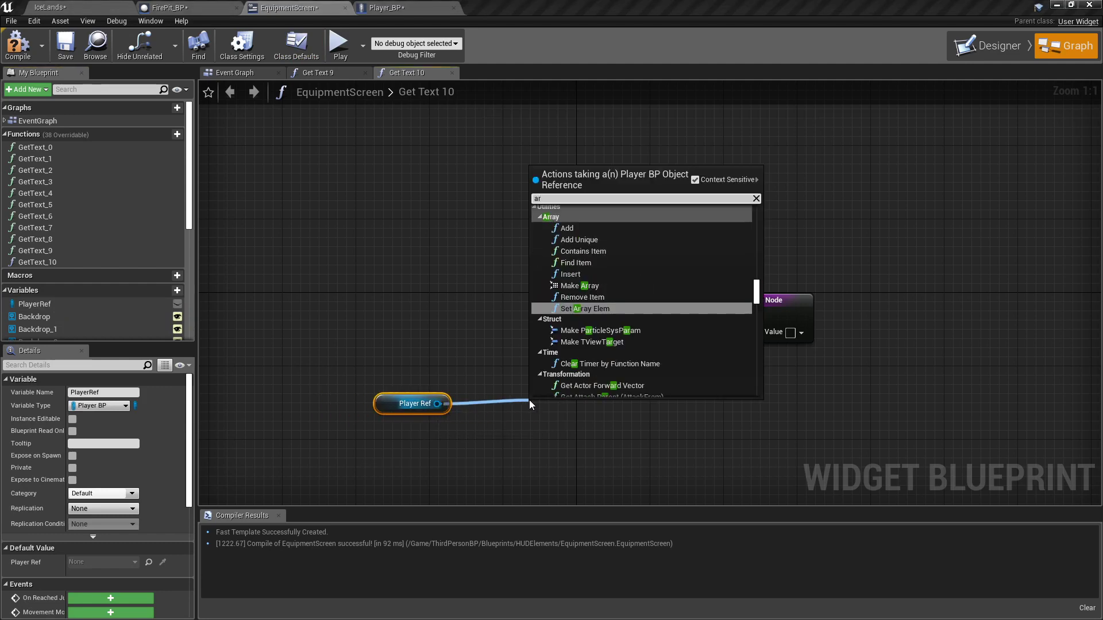
type("mor leve")
key("Return")
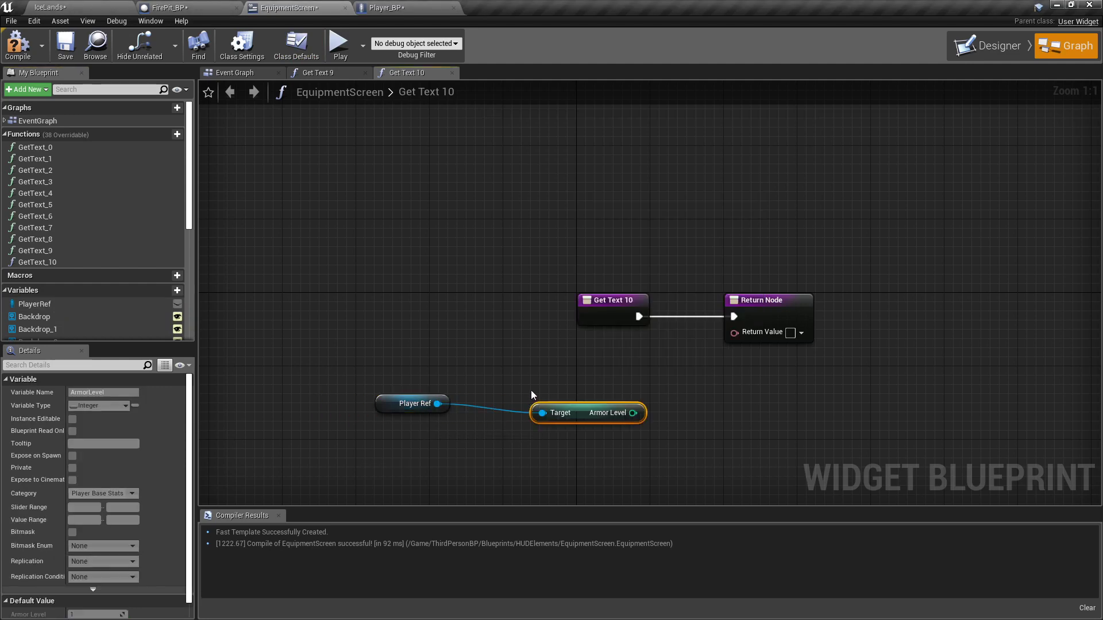
left_click_drag(632, 412, 735, 332)
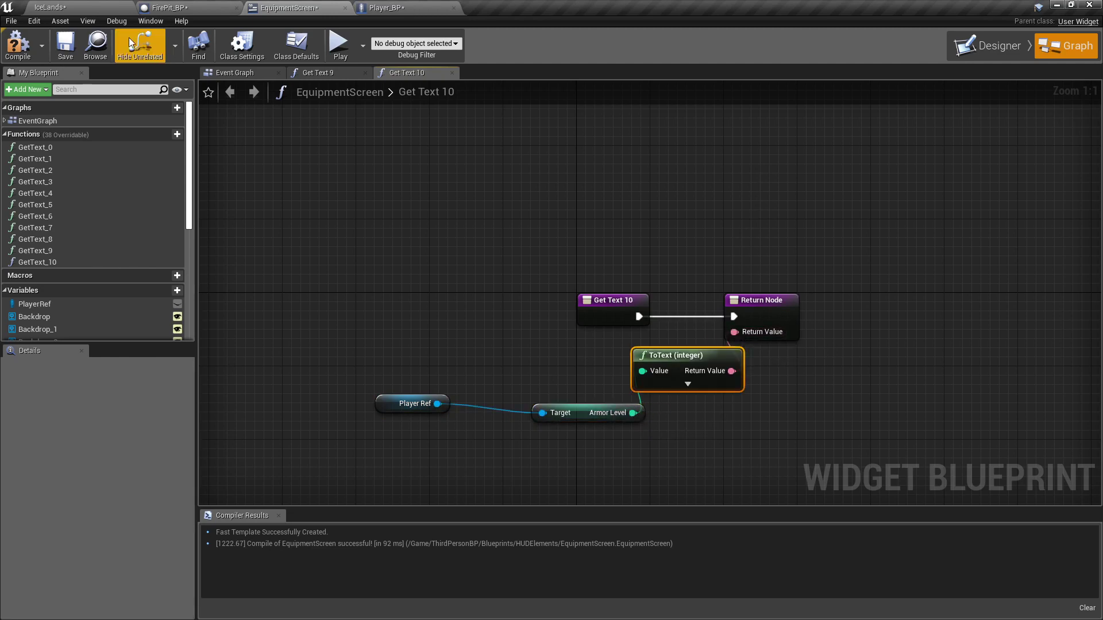
left_click(18, 46)
left_click(235, 73)
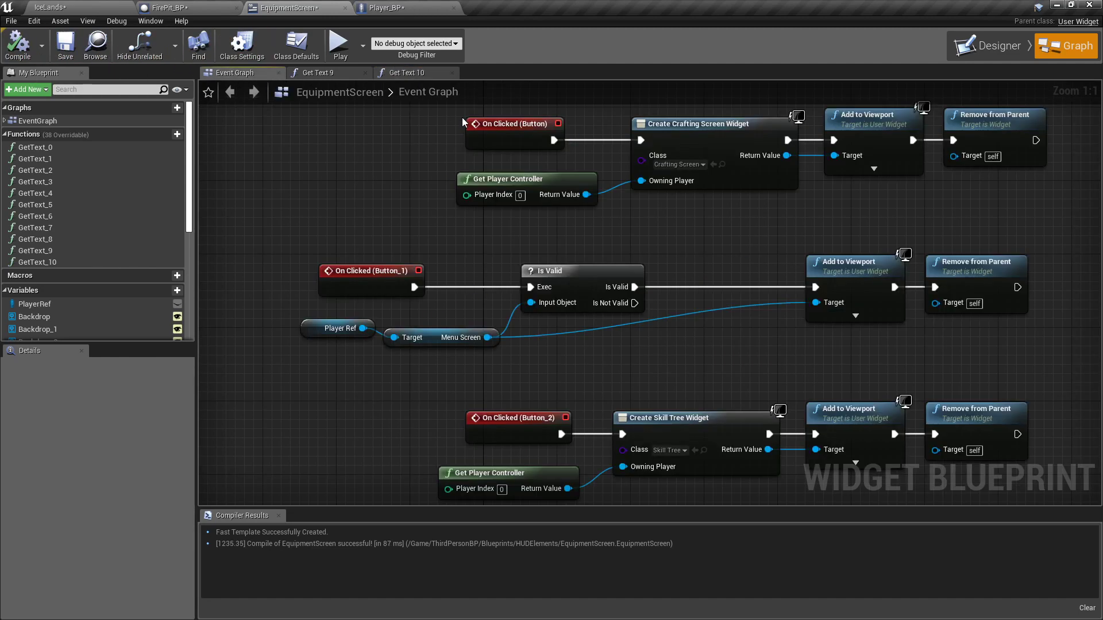
left_click(959, 43)
Step: Set Backdrop_6's Color and Opacity to R 0, G 0.01, B 0.07, alpha 0.75
left_click(744, 240)
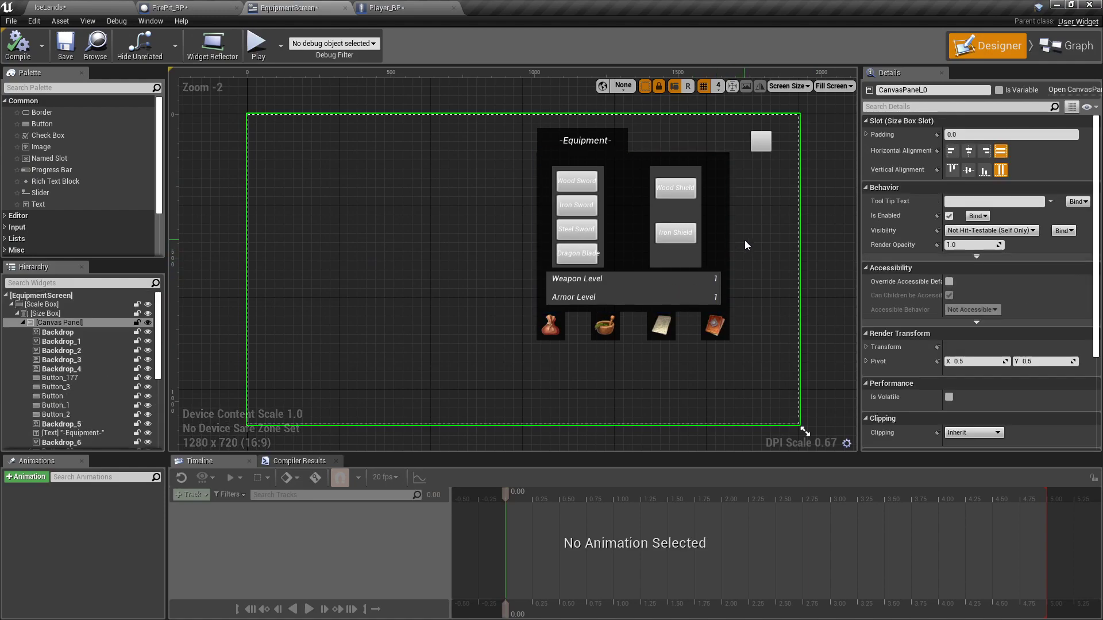
scroll(744, 240, "up", 3)
scroll(715, 213, "up", 1)
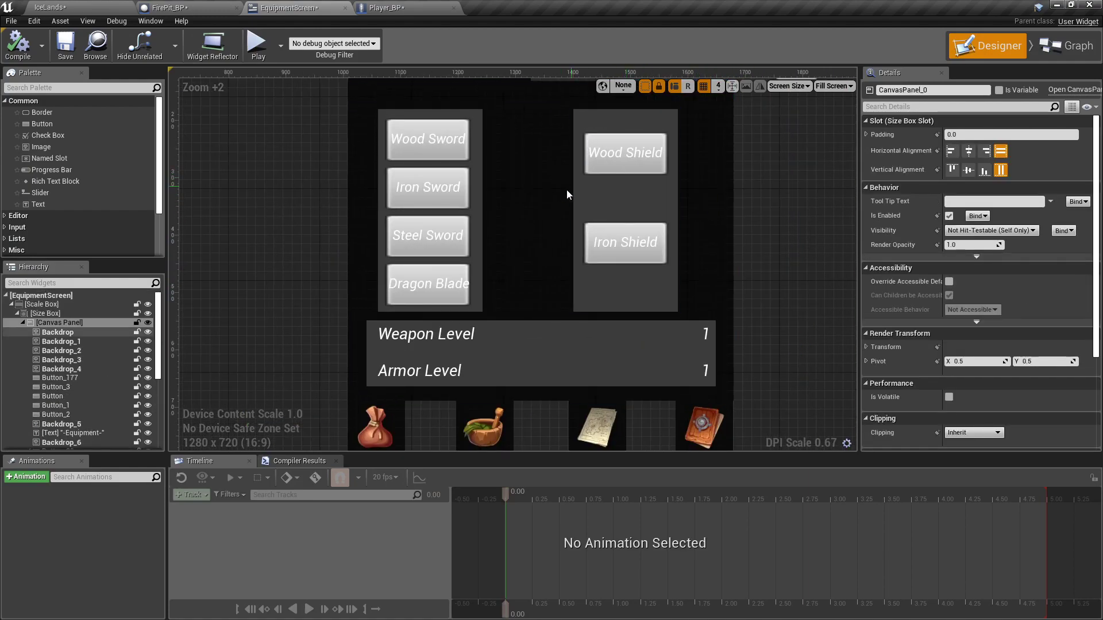
scroll(530, 198, "down", 2)
right_click_drag(526, 195, 587, 235)
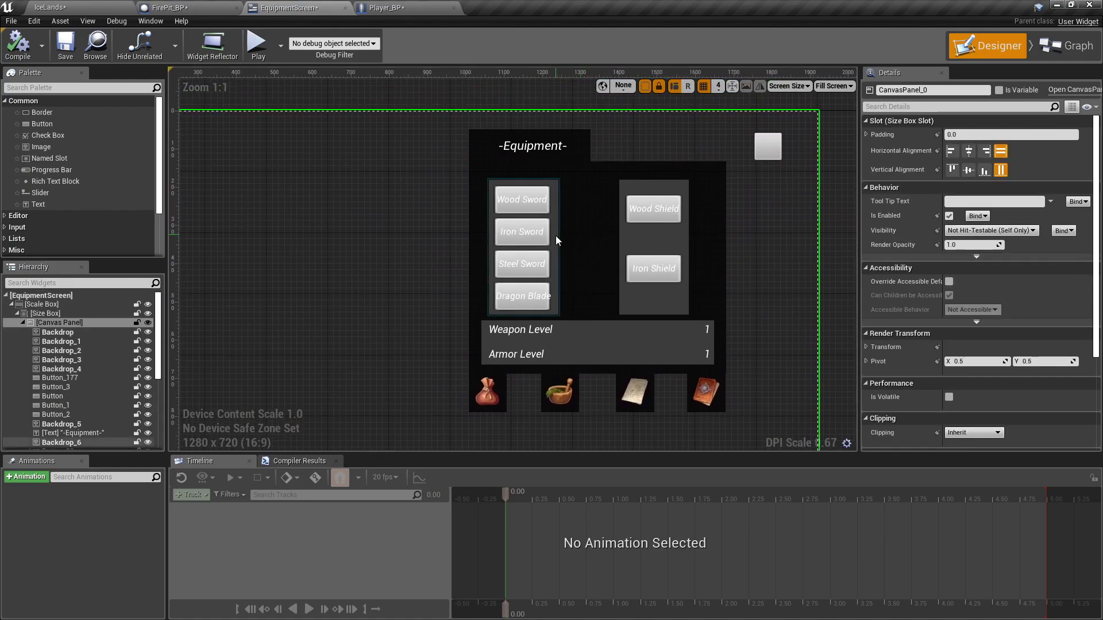
left_click(556, 236)
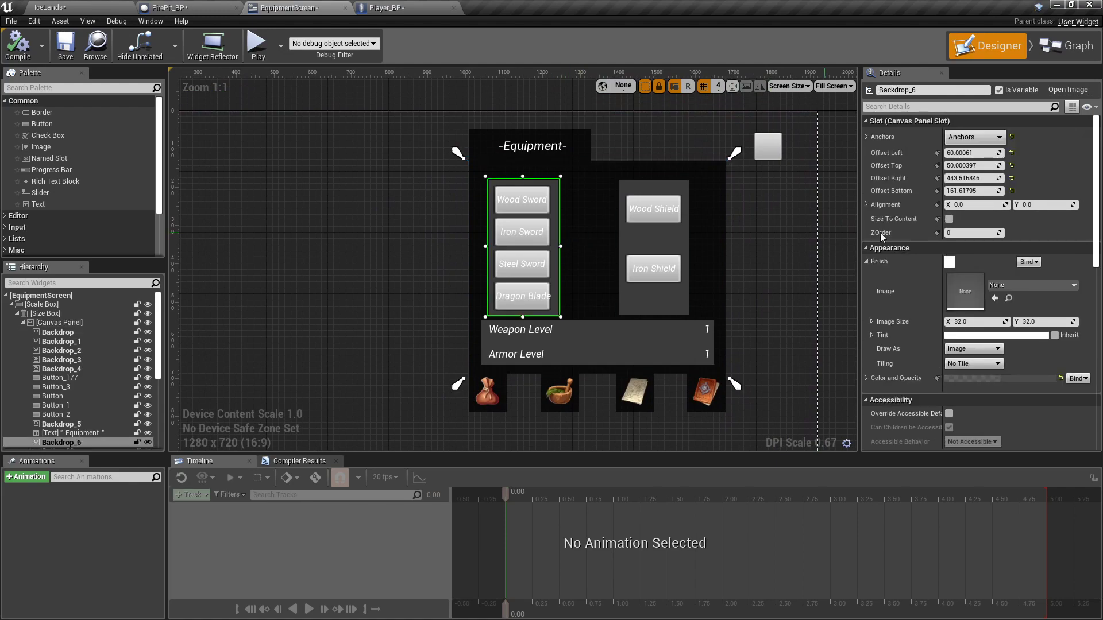
left_click(970, 377)
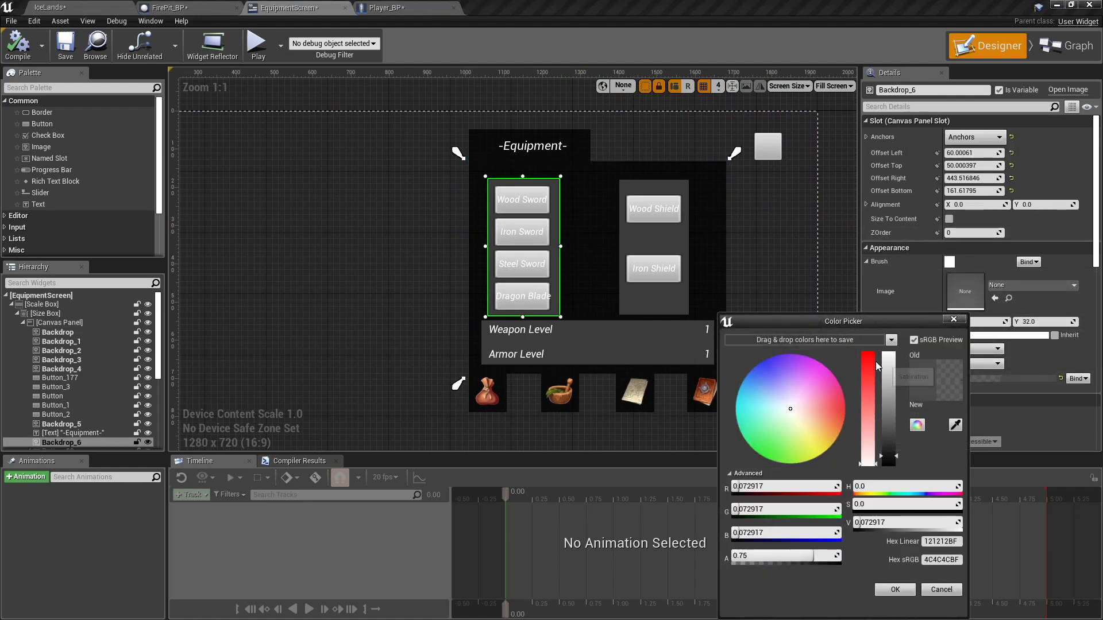
left_click(759, 366)
left_click_drag(759, 367, 756, 364)
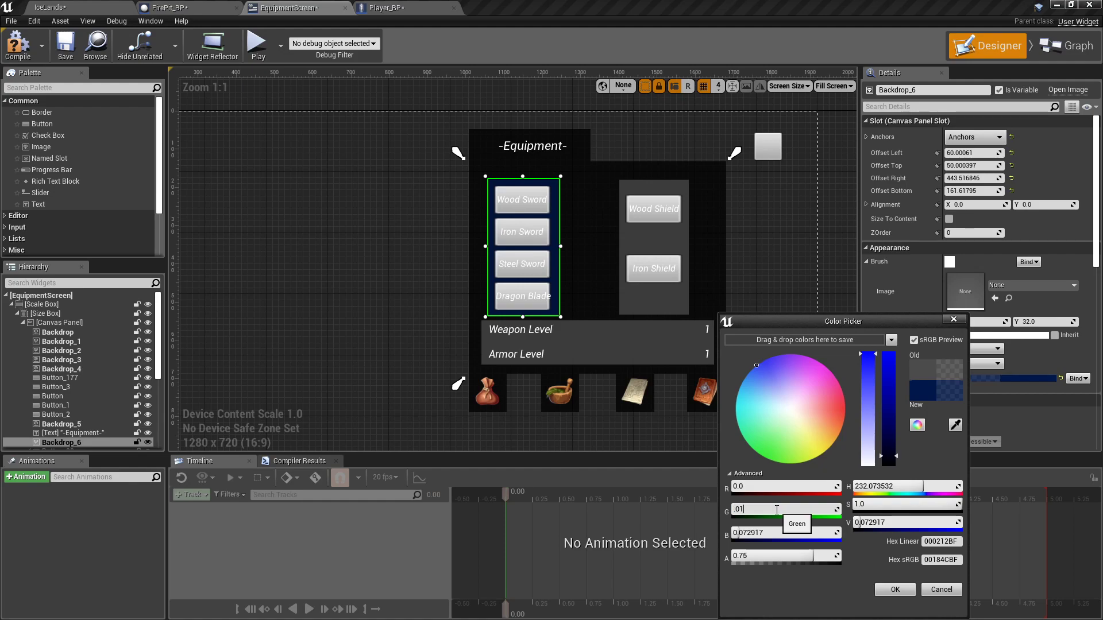
key("Return")
left_click(780, 533)
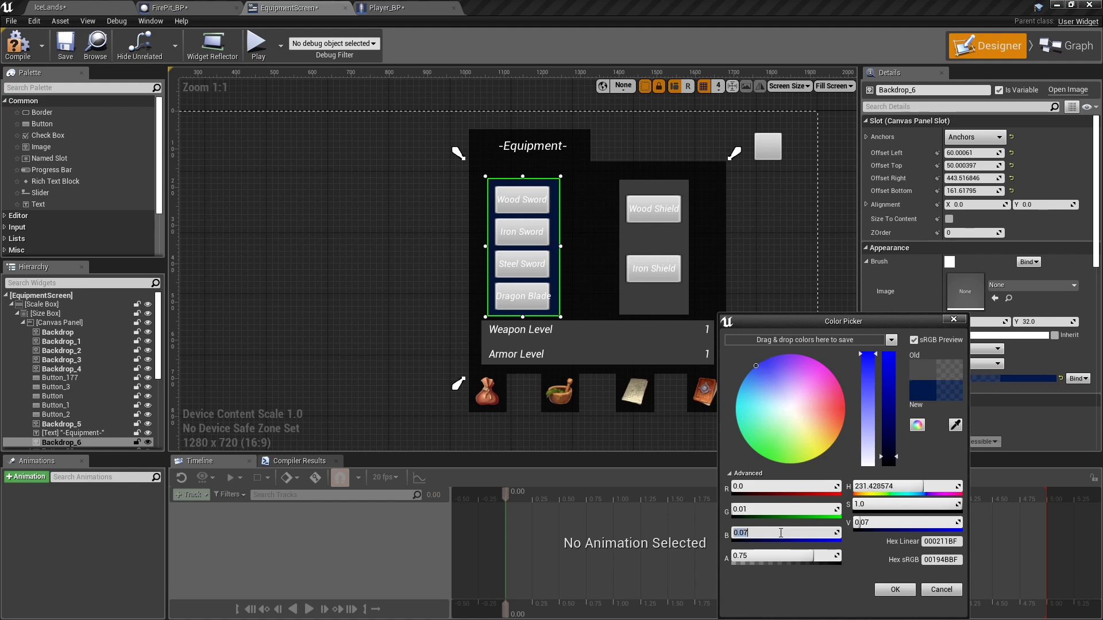
left_click(895, 589)
left_click(669, 305)
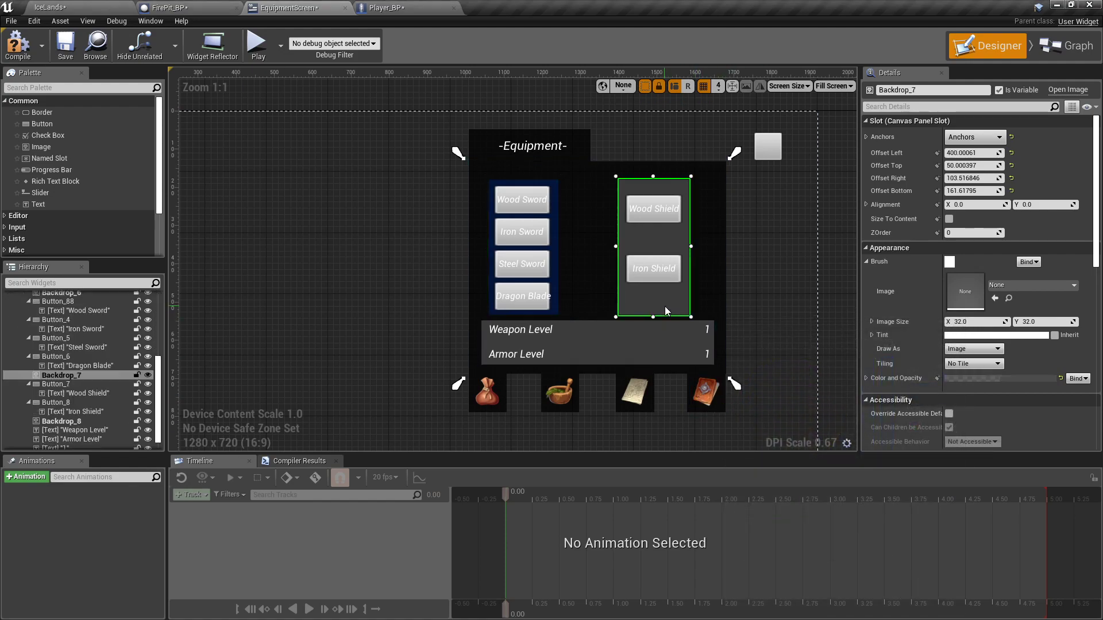
Step: Tint the shield backdrop (Backdrop_7) dark blue with R 0, G 0.01, B 0.07
left_click(984, 381)
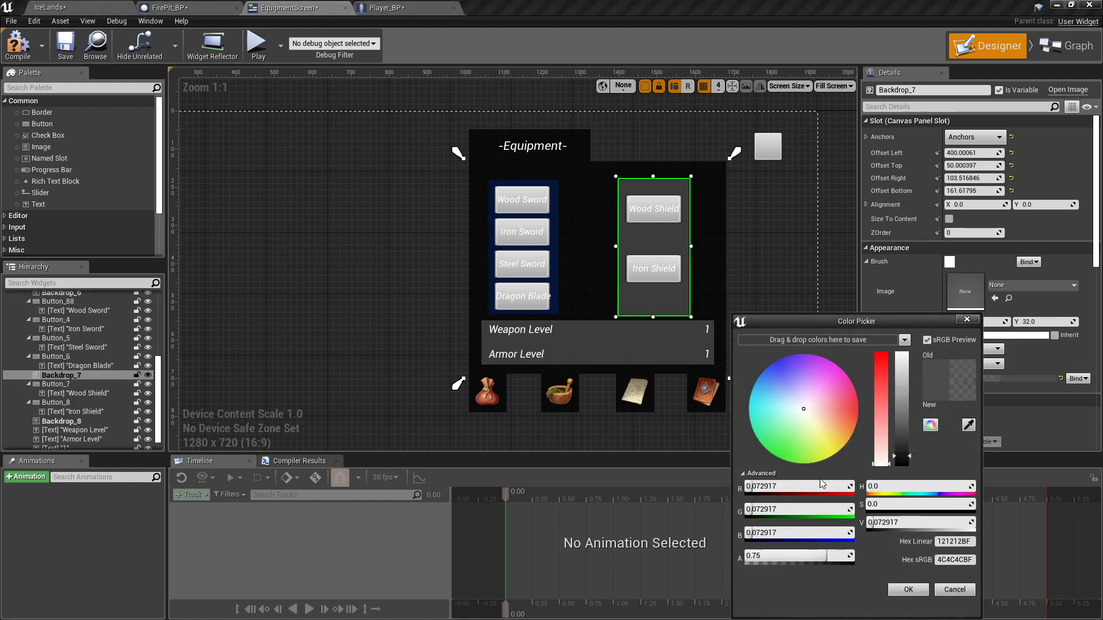
left_click(793, 509)
type("0.01")
key("Return")
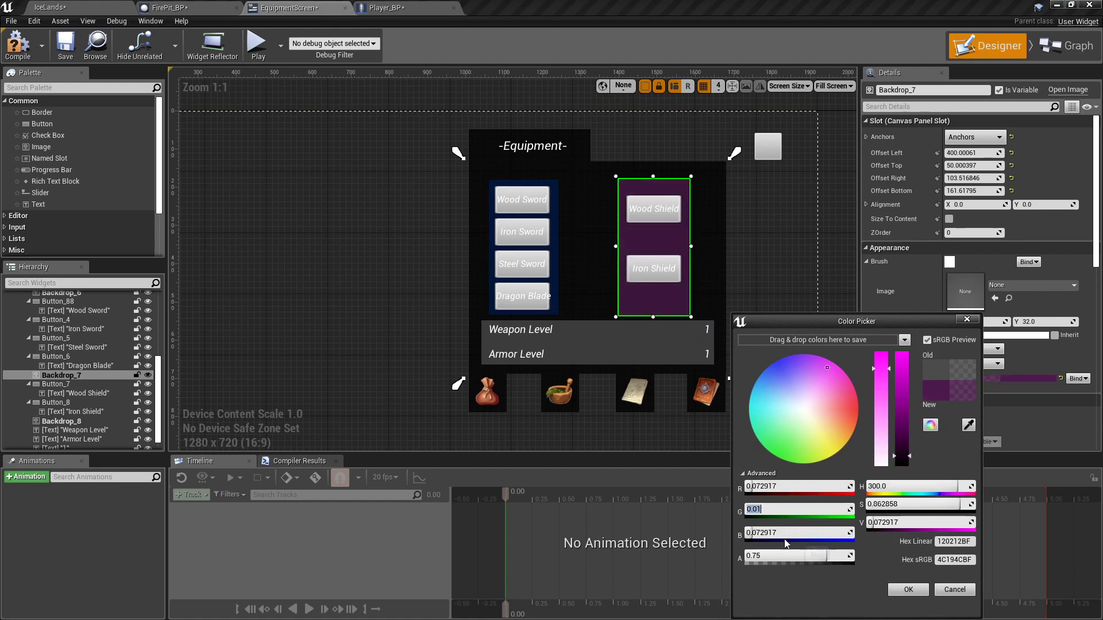
left_click(789, 485)
type("0")
key("Return")
left_click(693, 359)
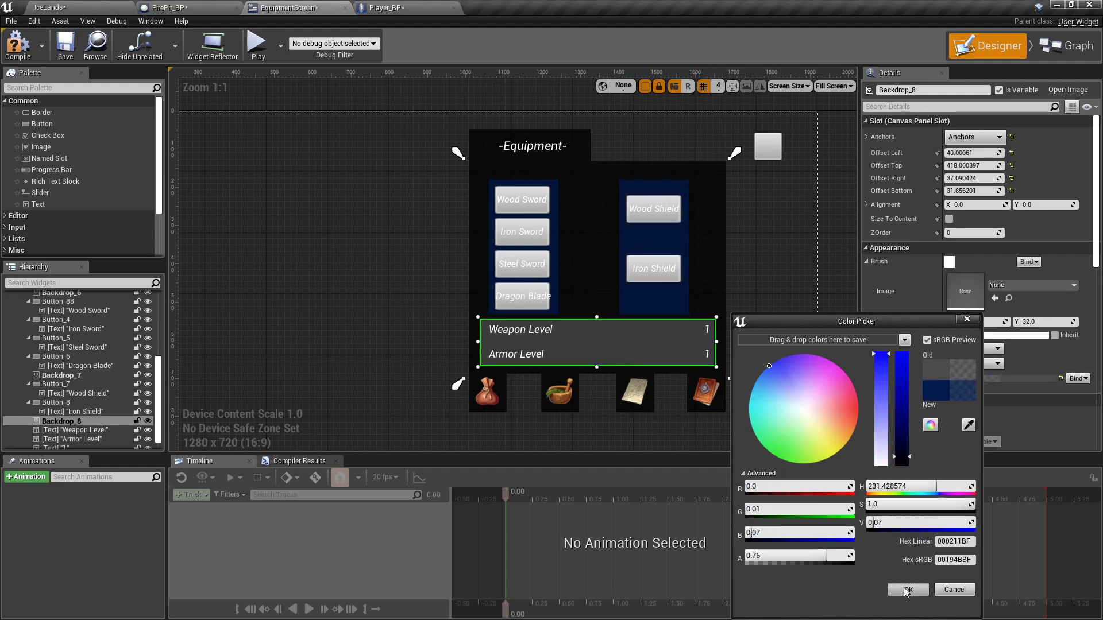
left_click(899, 589)
Step: Give the Weapon/Armor Level backdrop (Backdrop_8) the same R 0, G 0.01, B 0.07 tint
left_click(974, 352)
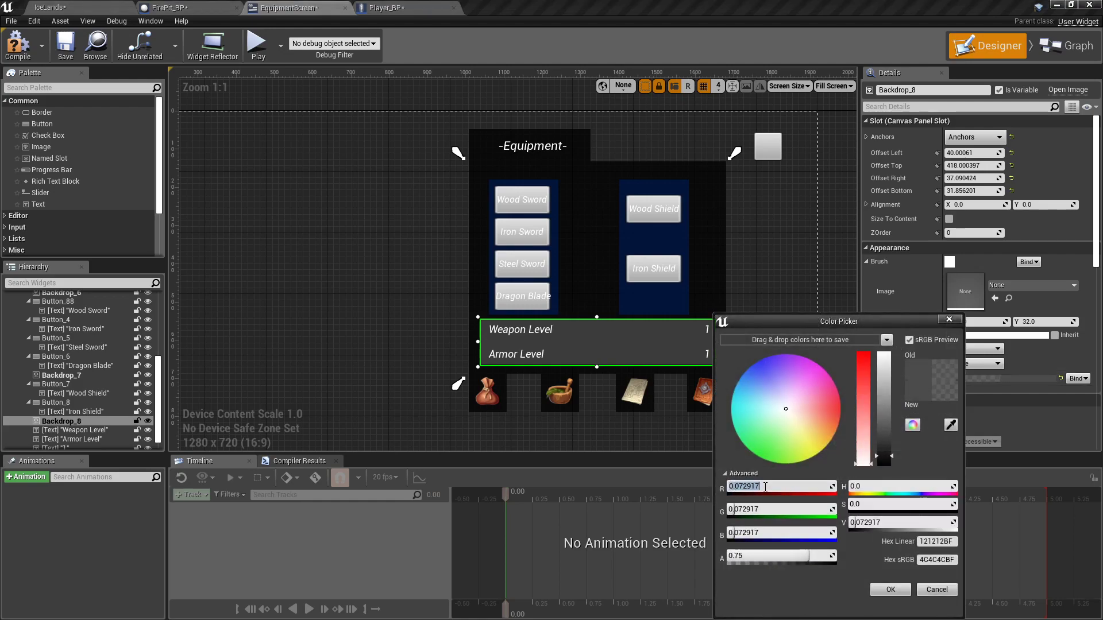
type("0")
key("Return")
left_click(760, 509)
type(".01")
key("Return")
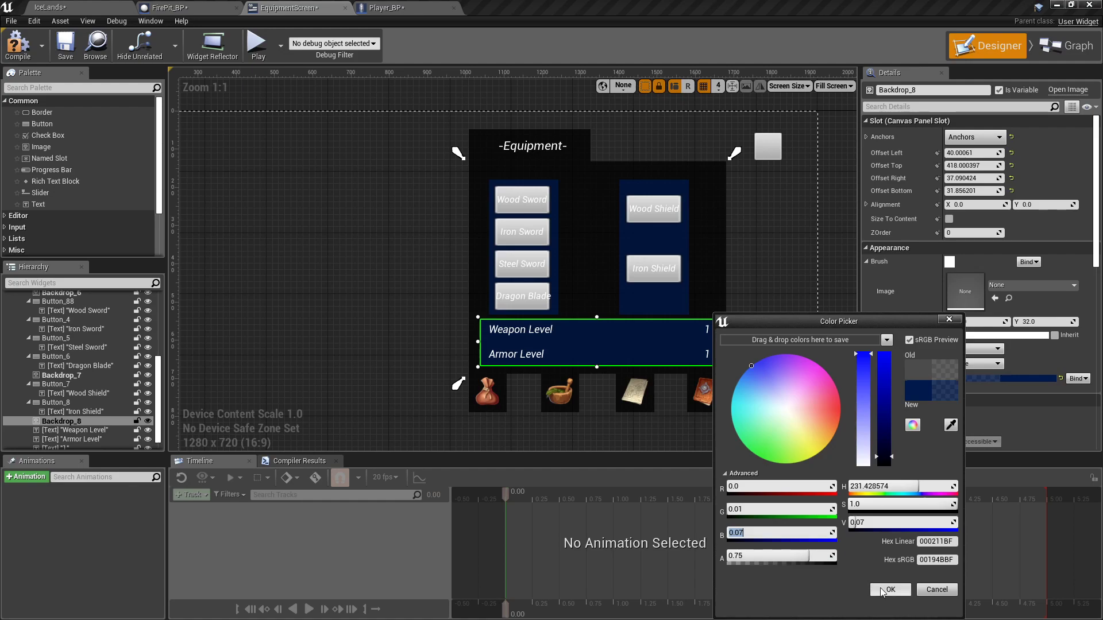
left_click(883, 592)
Step: Clear the backdrop selection and recentre the Equipment widget on the canvas
scroll(422, 337, "up", 5)
left_click(450, 291)
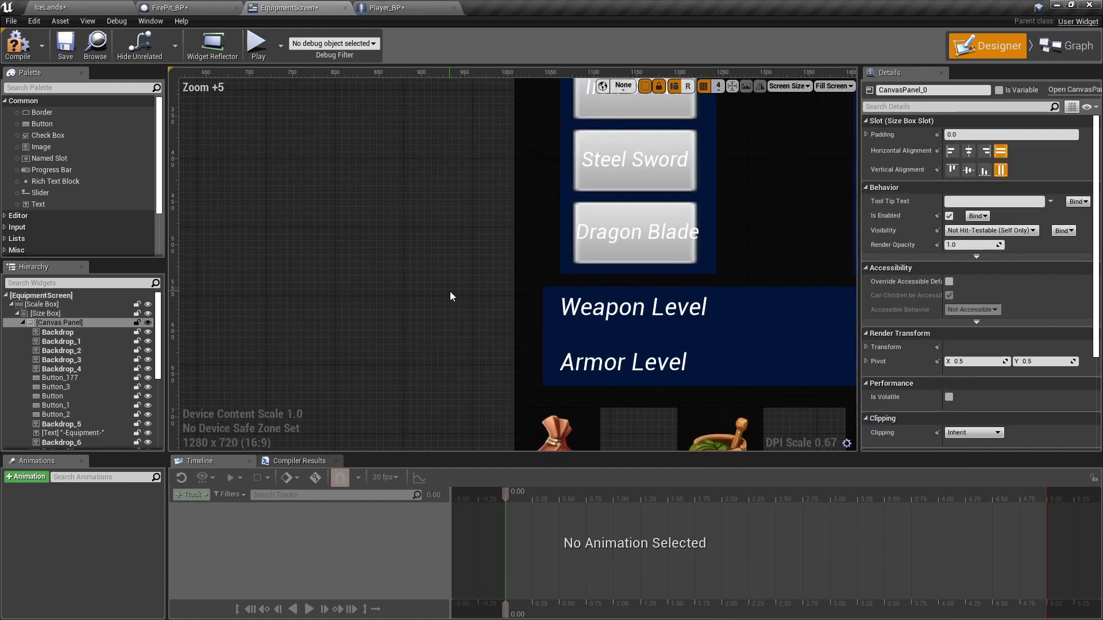
scroll(453, 290, "down", 5)
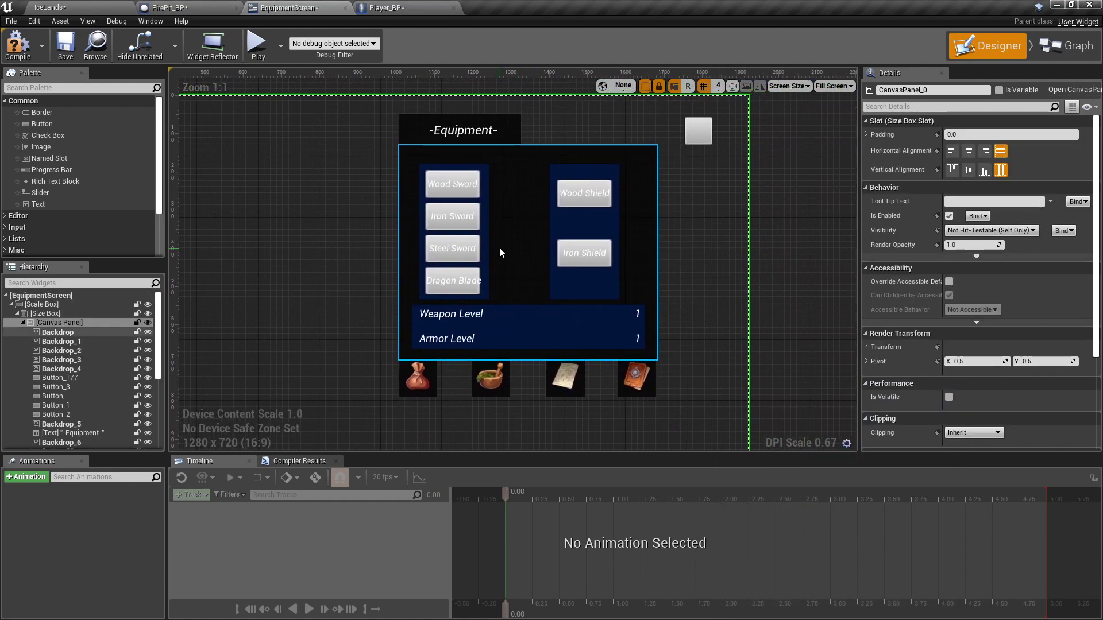
right_click_drag(322, 238, 370, 239)
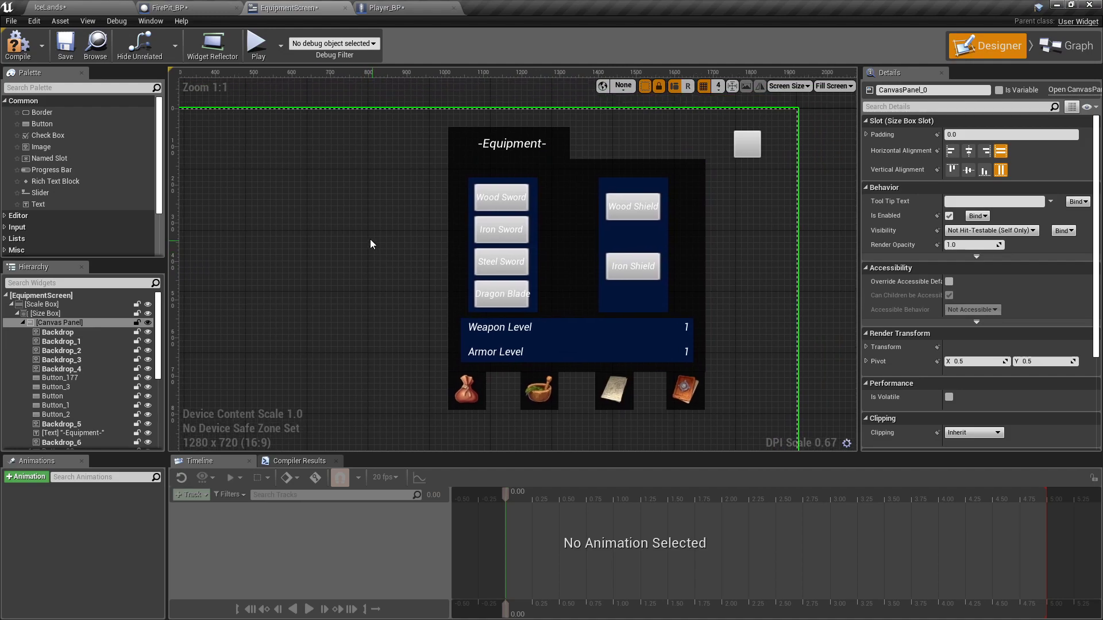
Step: Compile the EquipmentScreen widget and save all four modified assets with IceLands showing
left_click(27, 51)
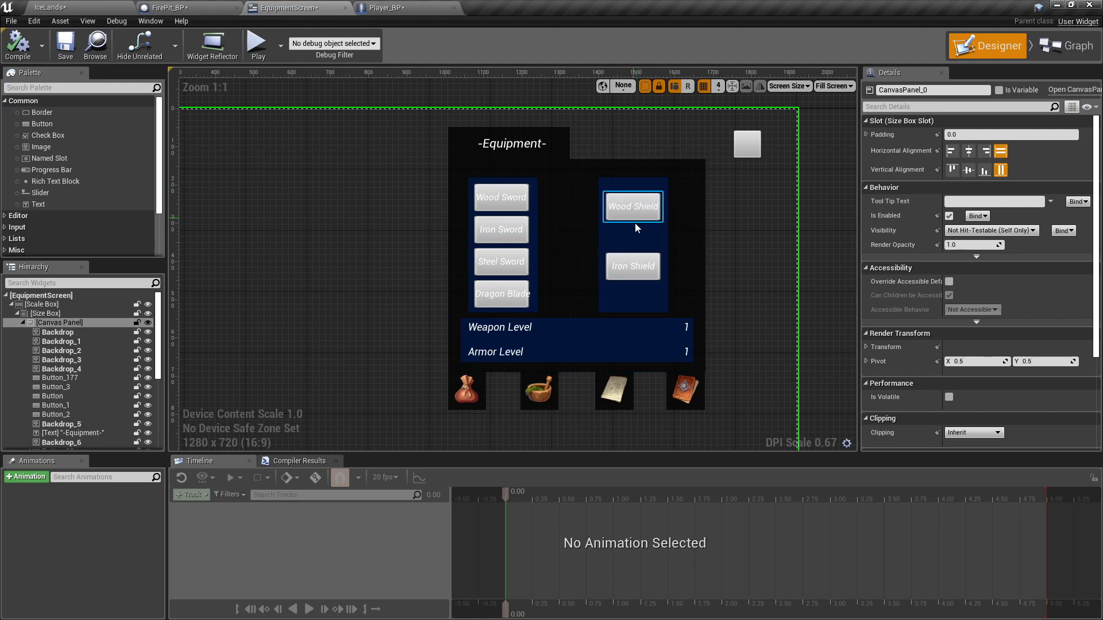
left_click(66, 9)
left_click(143, 438)
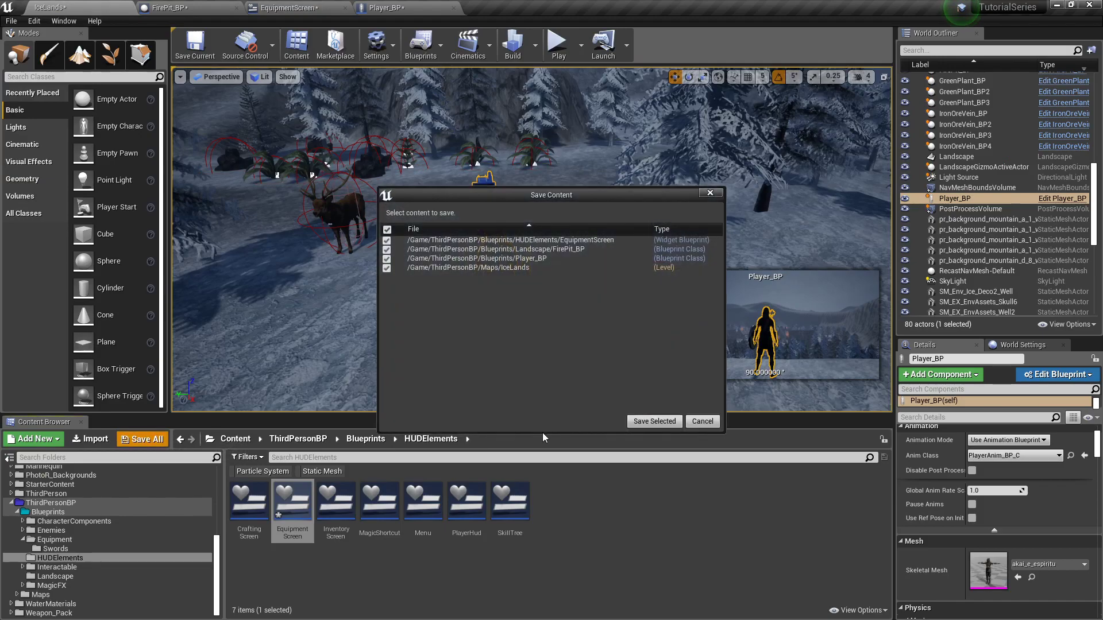
left_click(638, 419)
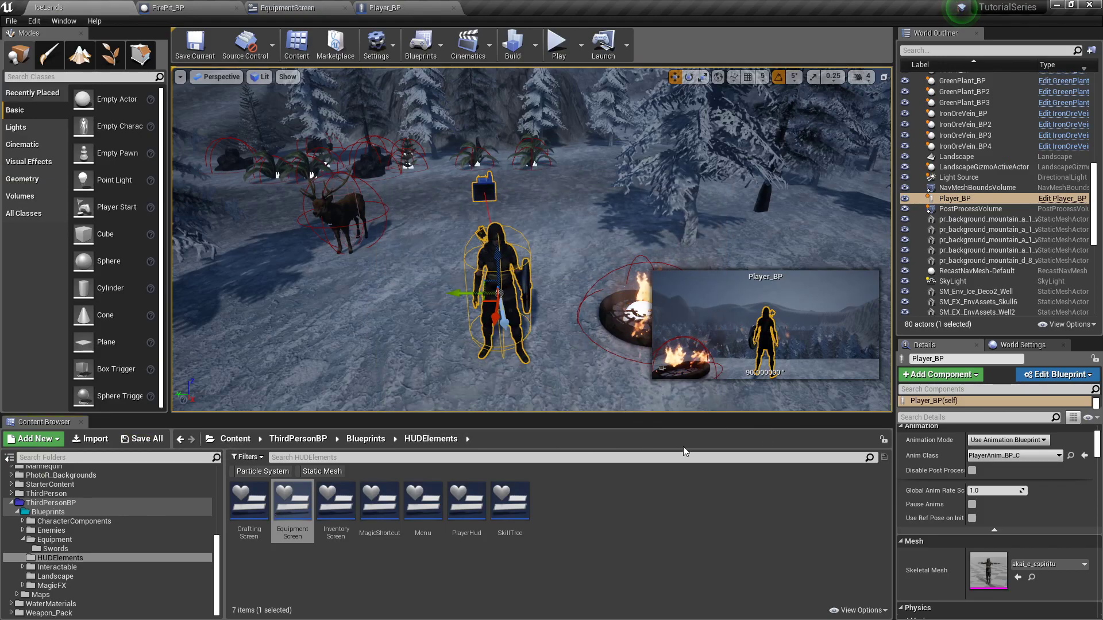